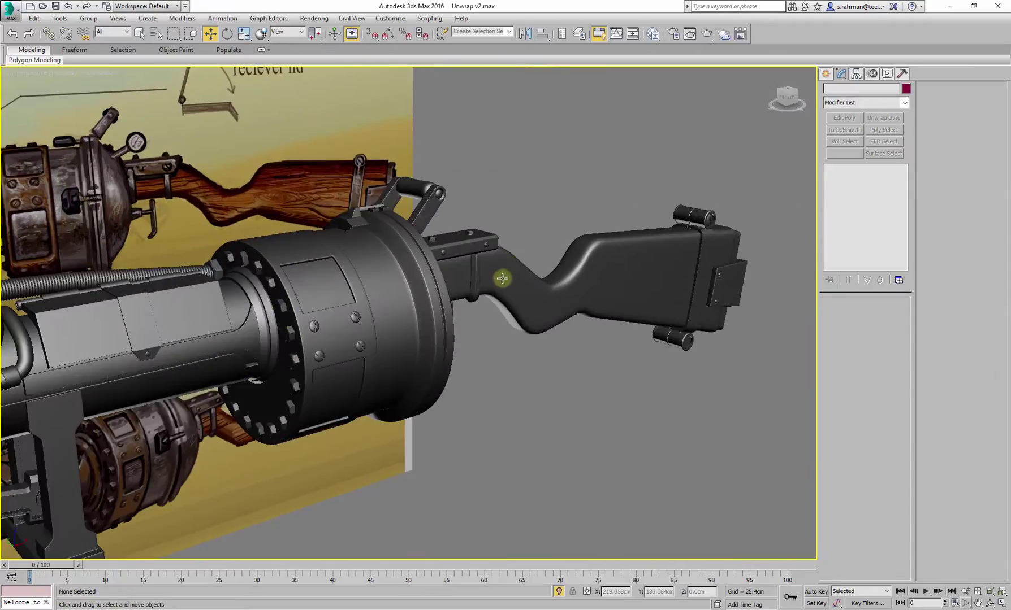
Select the bevelled rectangular plate mounted above the front of the gun's stock.
scroll(502, 278, up, 3)
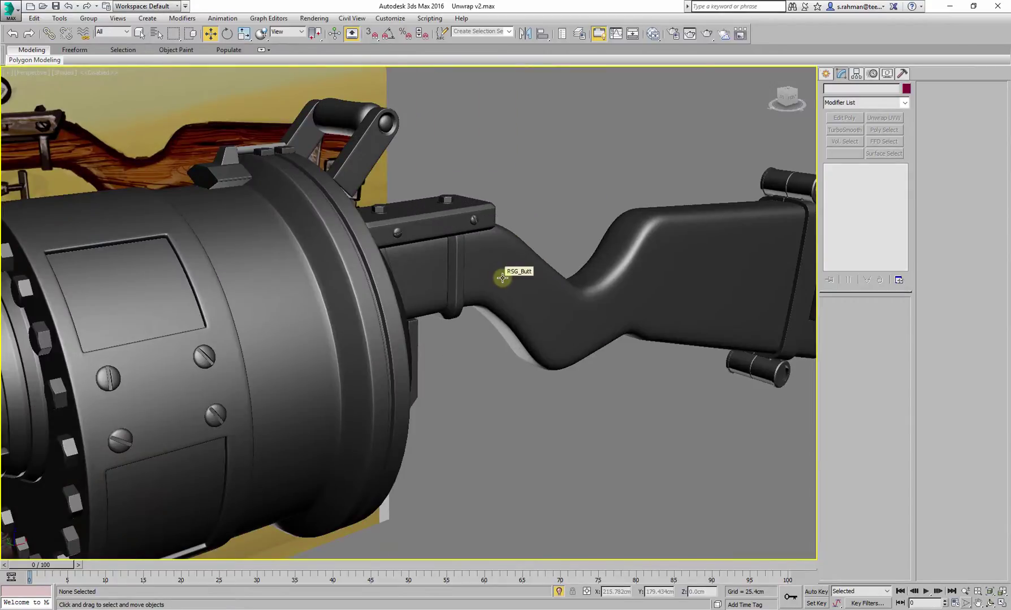
scroll(502, 278, down, 10)
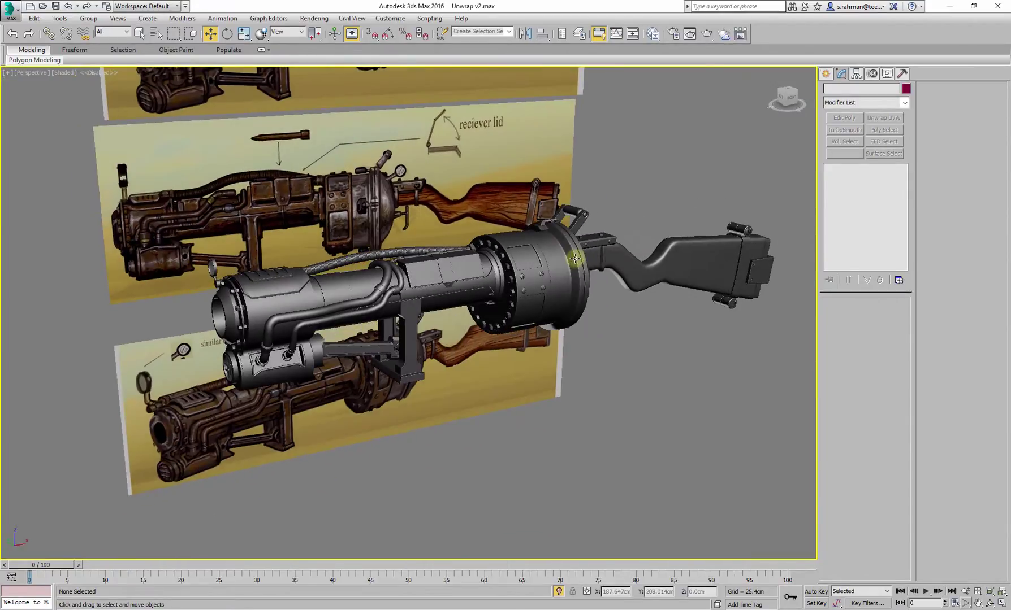
scroll(487, 281, up, 5)
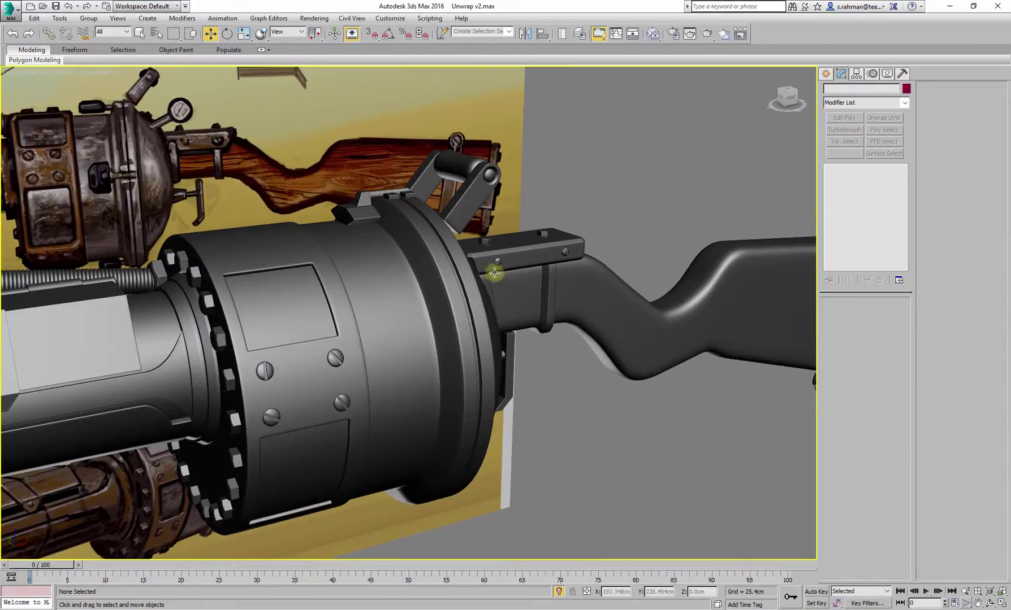
middle_drag(510, 260, 366, 305)
click(394, 304)
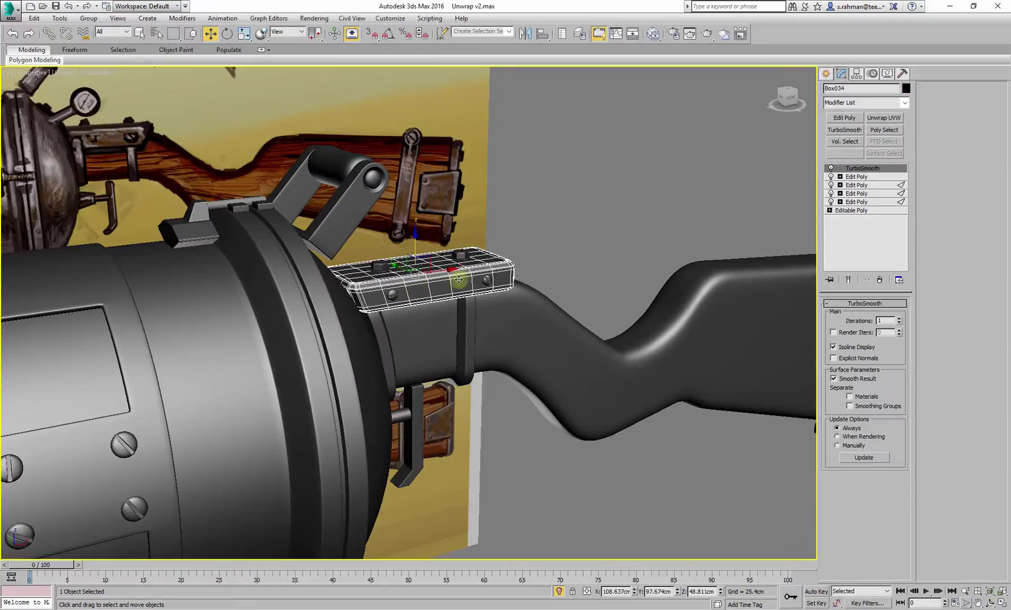
Examine the selected plate from several angles, including how it sits against the stock and the rear drum.
scroll(409, 290, up, 6)
alt+middle_drag(428, 279, 258, 296)
scroll(373, 327, up, 2)
scroll(316, 357, up, 3)
scroll(368, 364, down, 5)
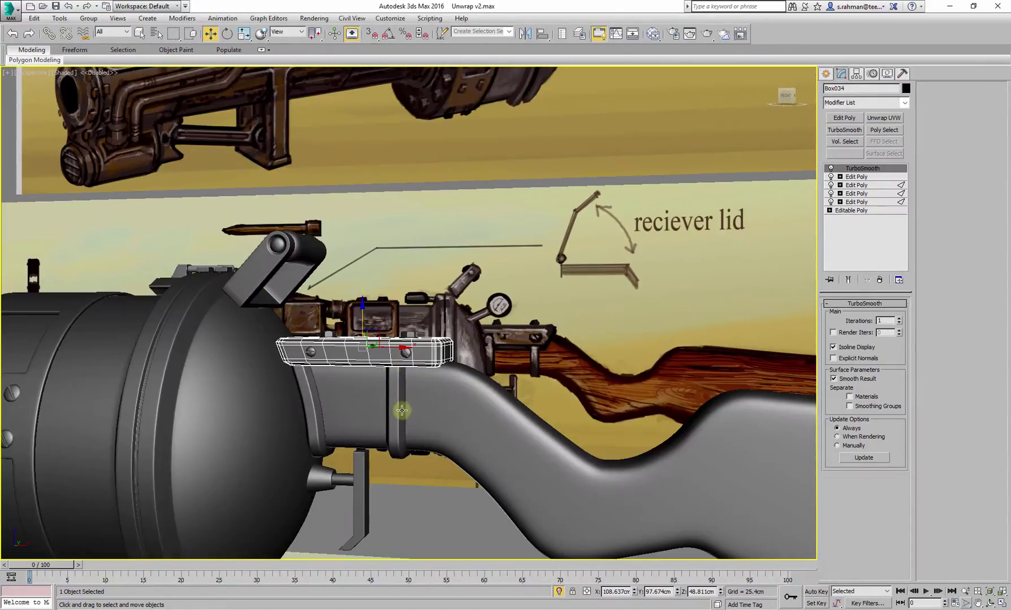
scroll(438, 433, up, 2)
alt+middle_drag(436, 390, 424, 333)
scroll(346, 346, down, 6)
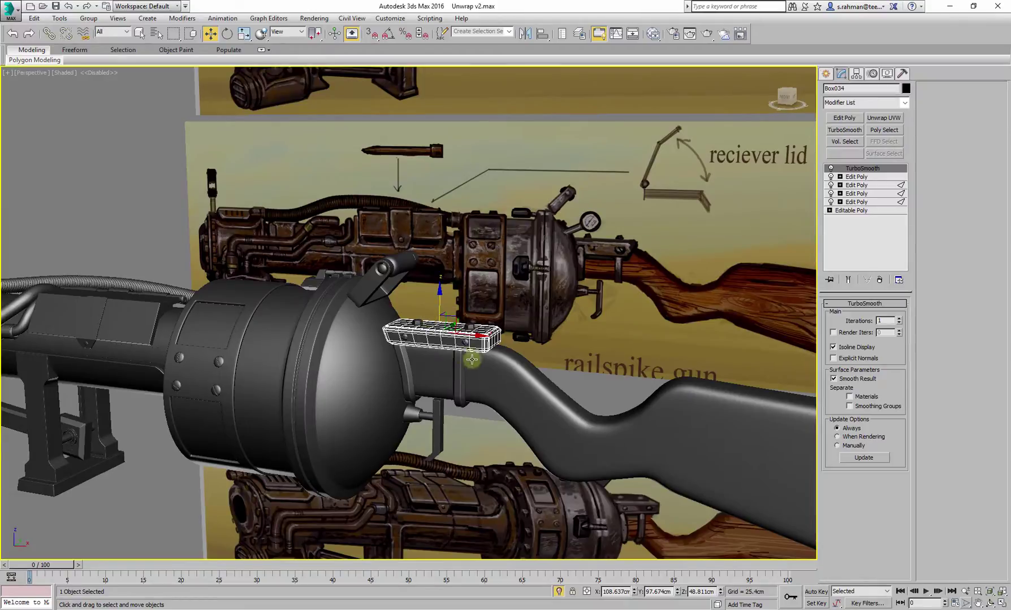
middle_drag(472, 360, 504, 479)
scroll(462, 344, up, 3)
scroll(479, 408, up, 3)
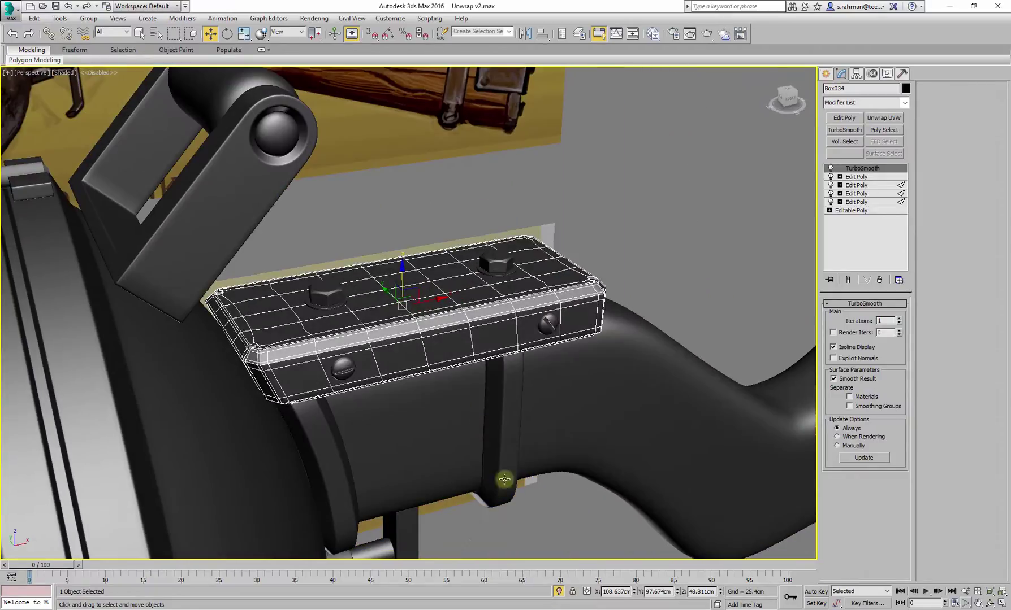
Isolate the selected plate, deselect it and inspect its smoothed corners up close.
click(559, 592)
alt+middle_drag(482, 288, 544, 198)
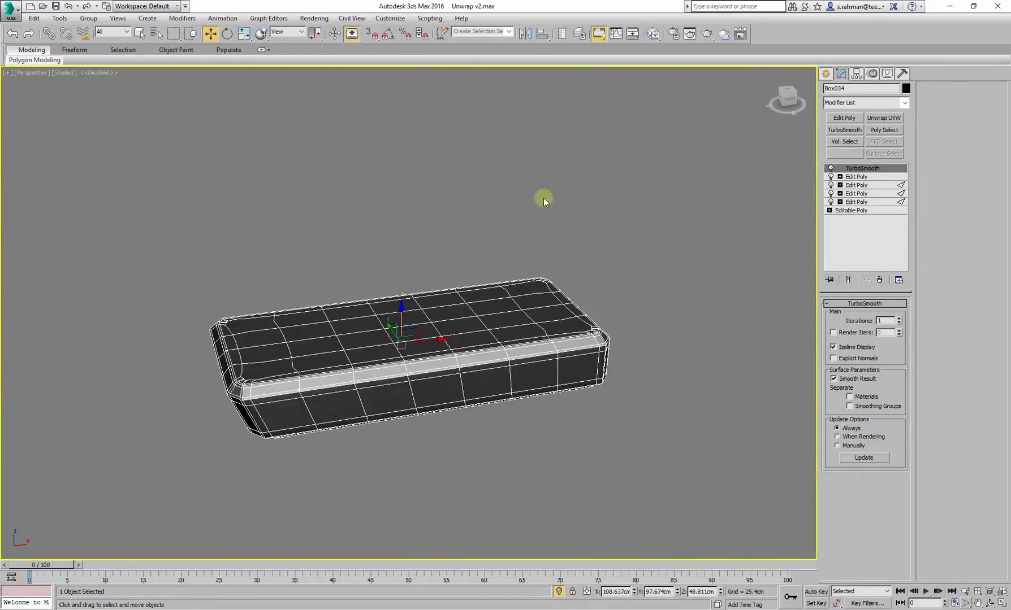
click(544, 198)
alt+middle_drag(439, 362, 408, 384)
scroll(517, 332, up, 5)
scroll(517, 292, down, 5)
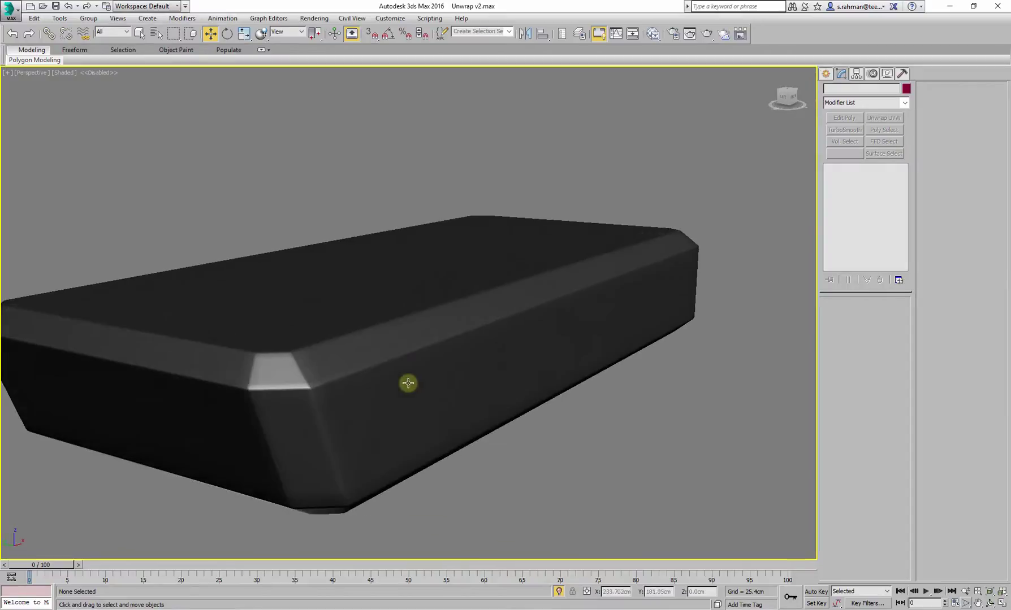
Set the plate's TurboSmooth iterations to 4 and inspect the smoothed surface without selection lines.
click(396, 355)
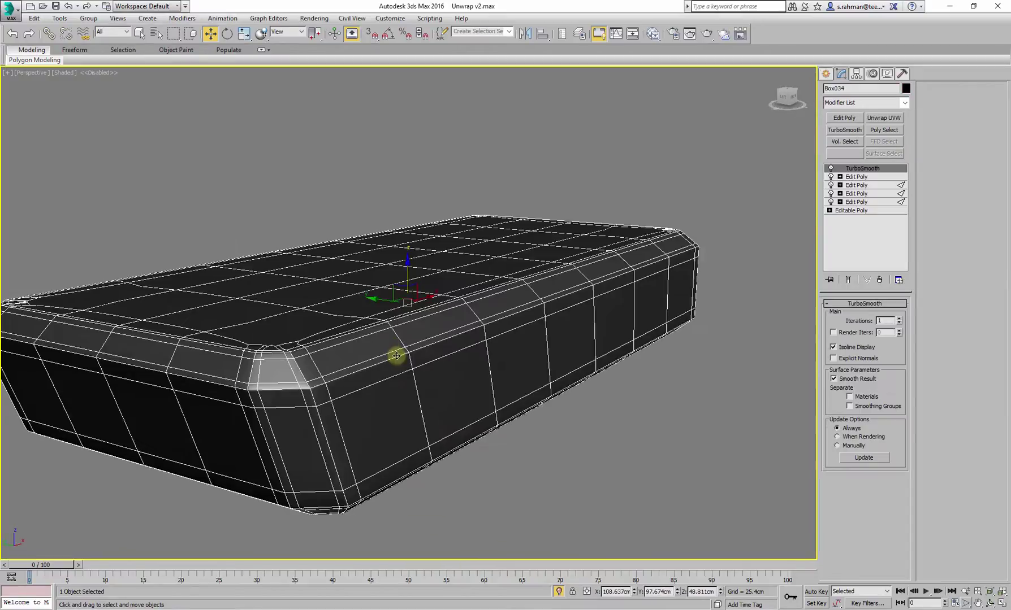
click(900, 320)
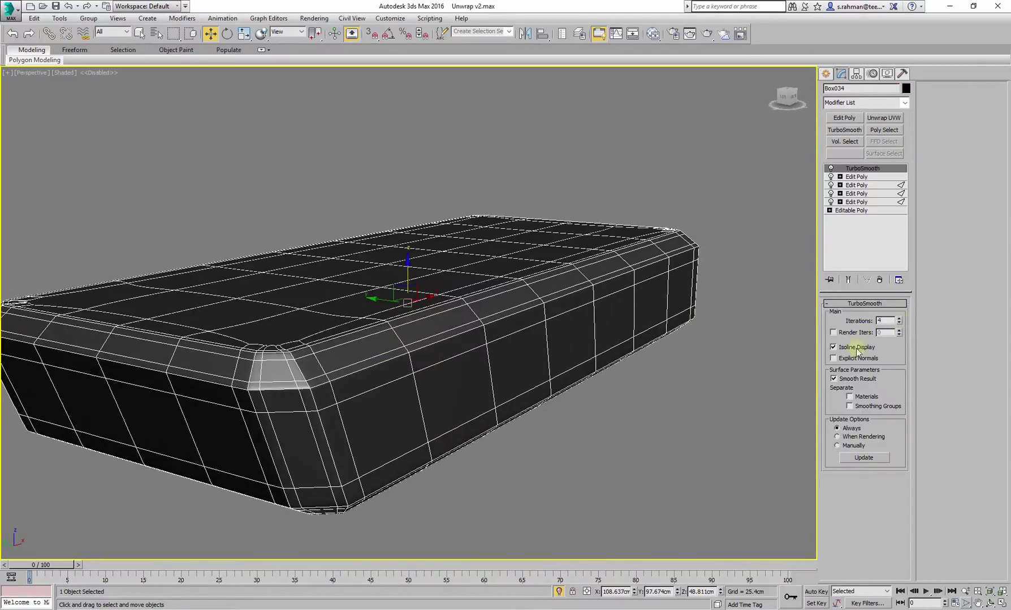
click(599, 406)
alt+middle_drag(465, 379, 376, 312)
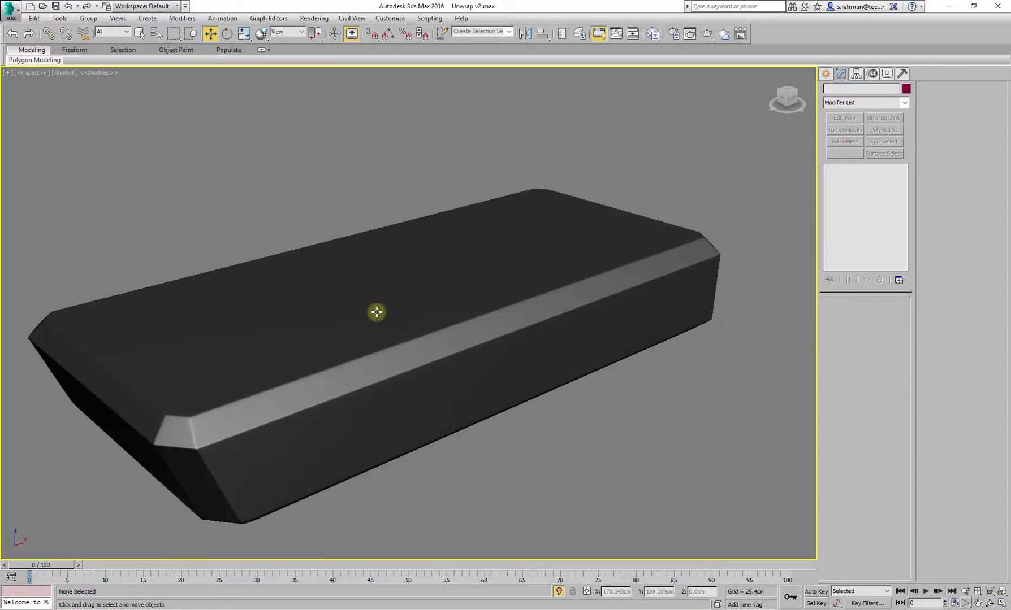
Compare the plate's shape with its TurboSmooth and uppermost Edit Poly modifiers switched off and on.
click(390, 300)
click(831, 169)
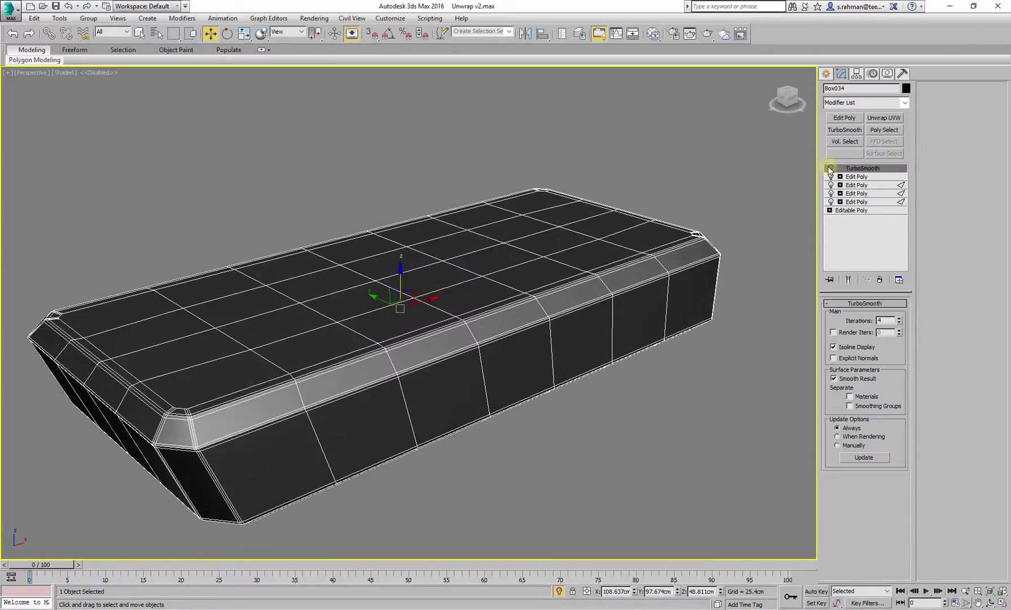
click(830, 177)
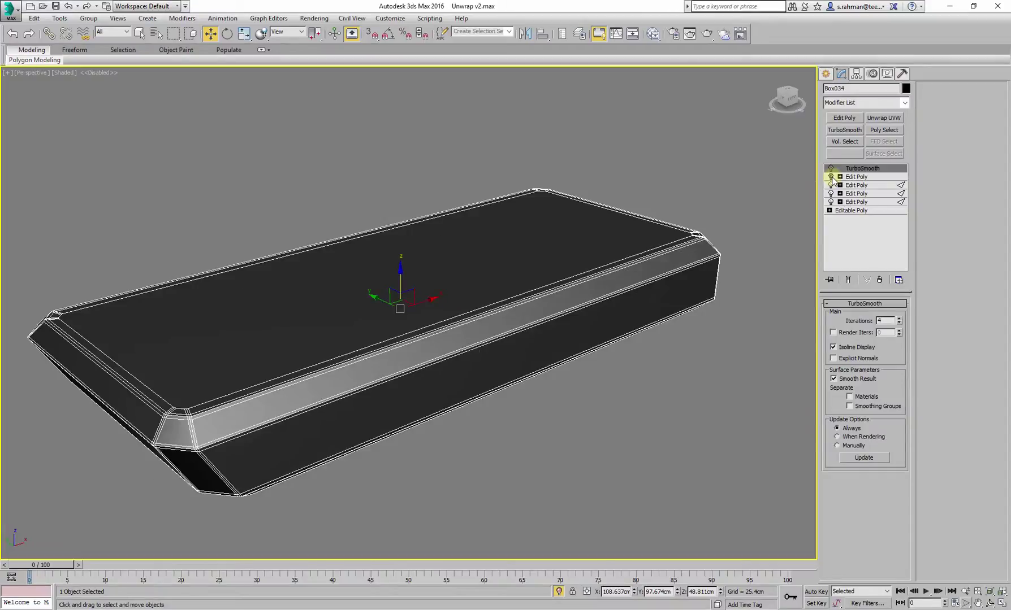
click(831, 177)
click(830, 177)
click(831, 177)
click(830, 177)
click(830, 177)
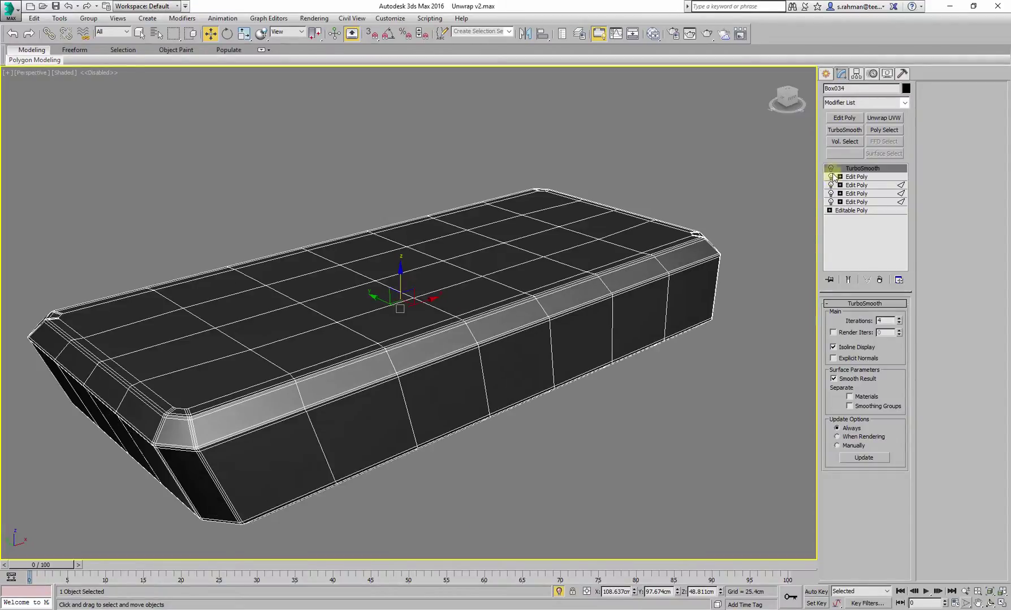
click(830, 169)
click(831, 169)
click(830, 169)
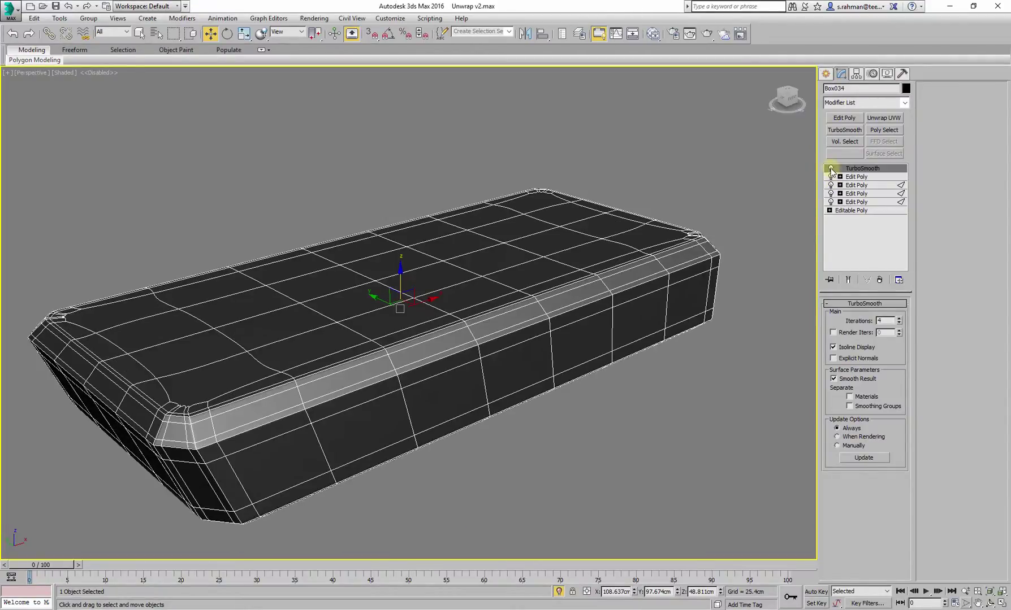
click(830, 169)
click(830, 169)
click(830, 169)
click(830, 169)
click(830, 169)
click(831, 169)
alt+middle_drag(509, 288, 472, 286)
click(463, 417)
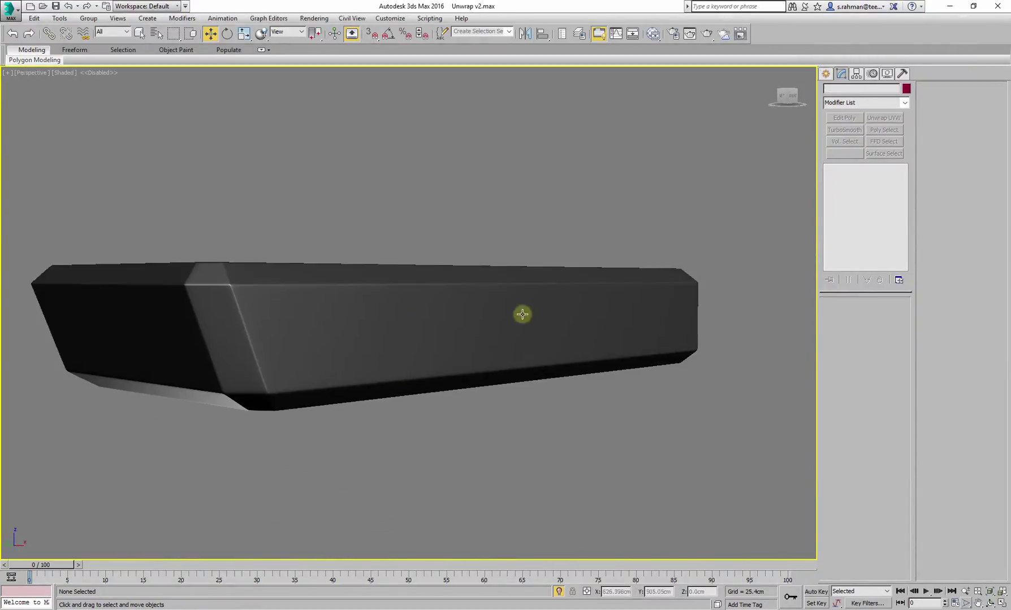
alt+middle_drag(523, 314, 808, 129)
Rename the smoothed plate as HP_Stock.
click(570, 272)
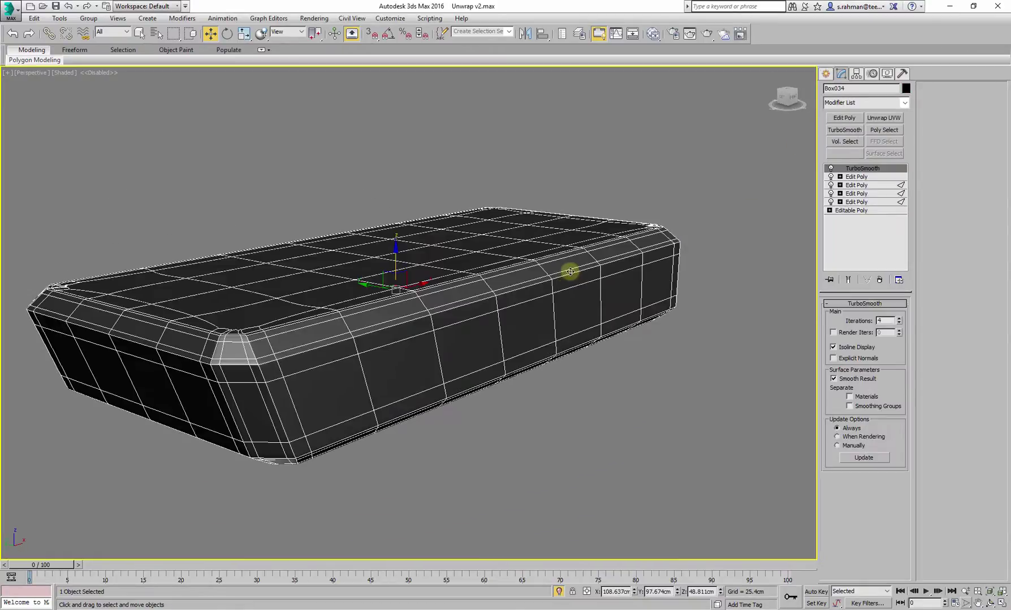
click(839, 89)
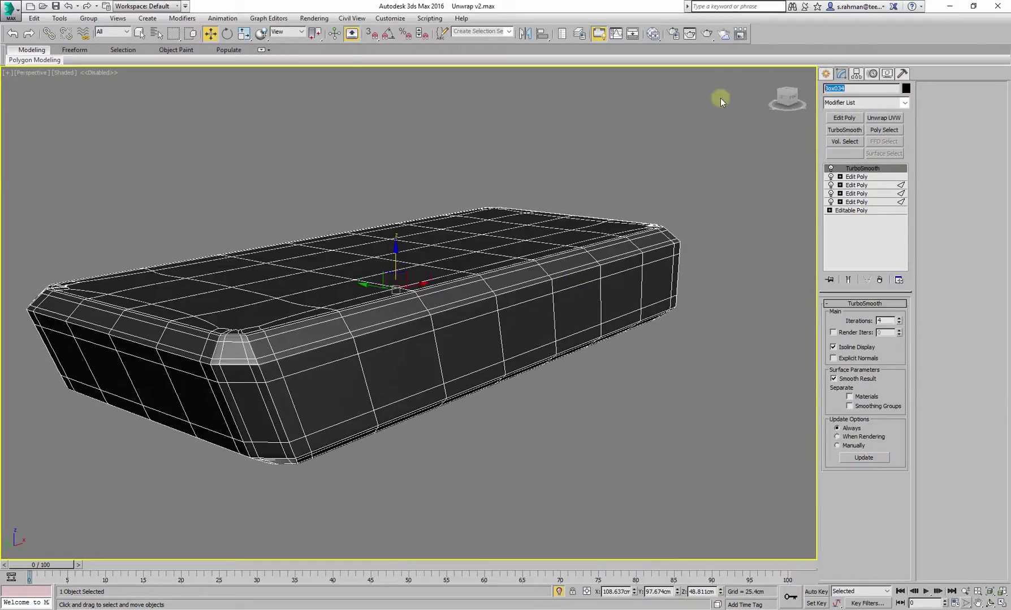
text(HP_Stock)
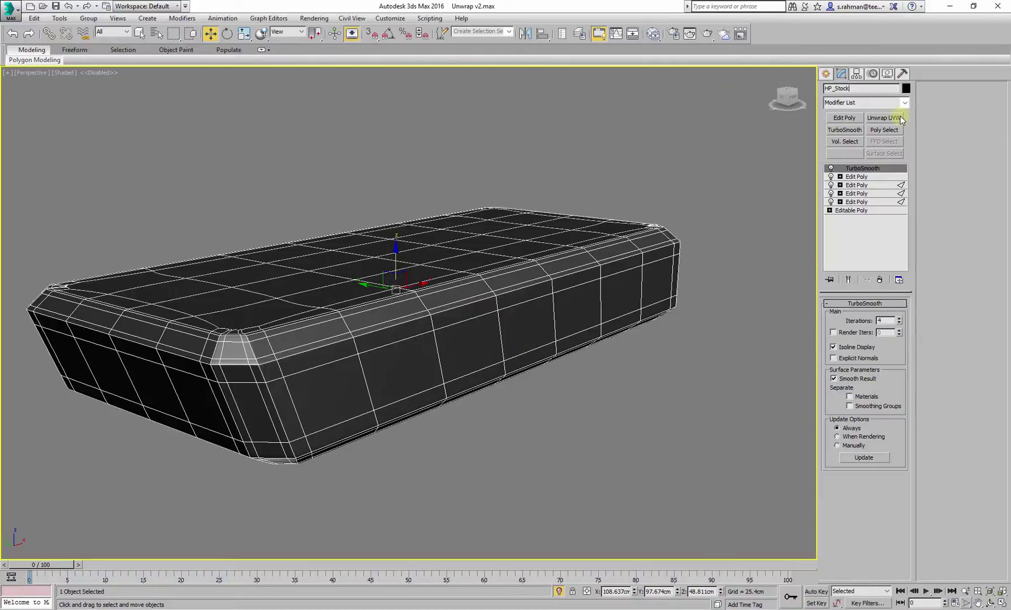
click(595, 182)
Clone HP_Stock in place as an independent copy named LP_Stock.
click(609, 275)
key(ctrl+v)
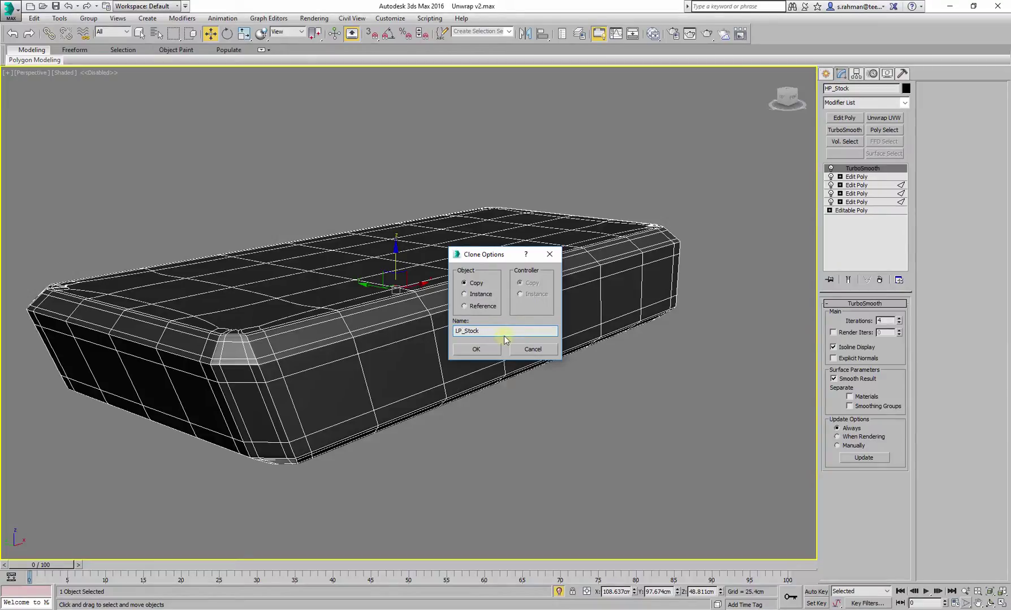
click(480, 349)
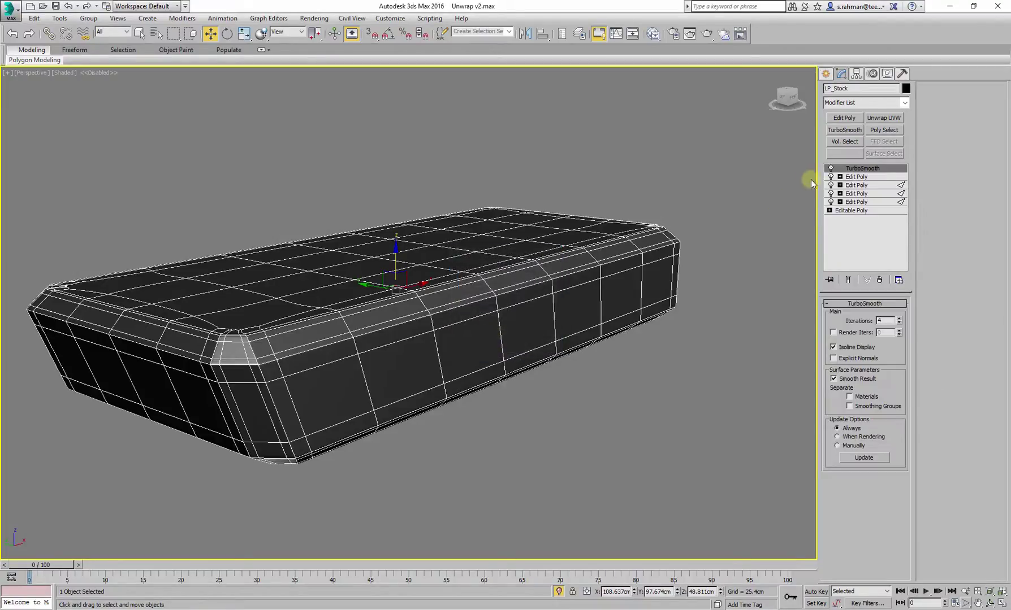
Remove the TurboSmooth modifier from LP_Stock.
click(831, 169)
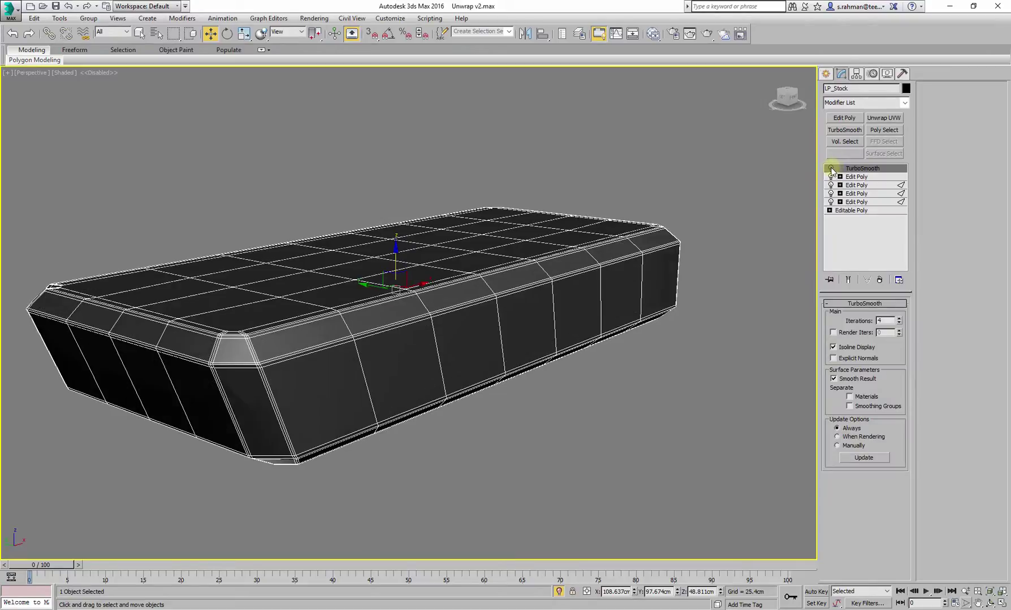
right_click(859, 168)
click(873, 180)
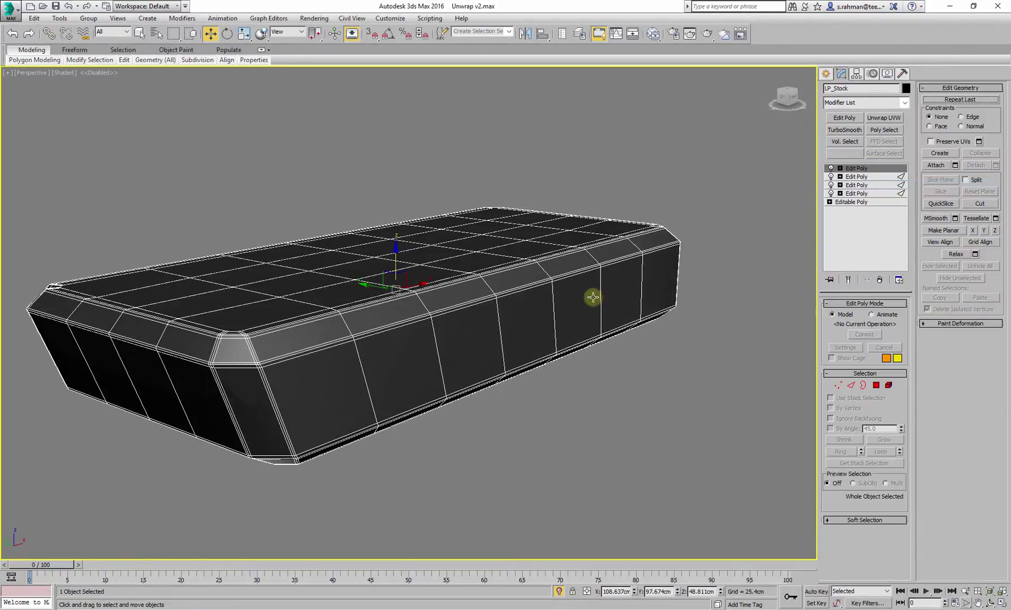
Examine LP_Stock's mesh in wireframe and shaded display, and with its uppermost Edit Poly modifier switched off and on.
key(F3)
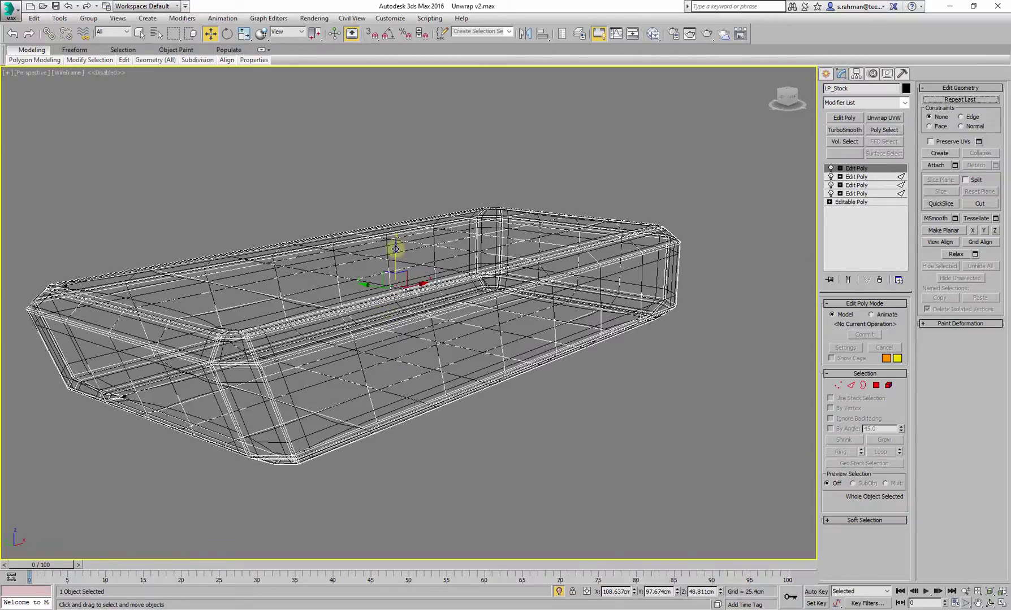
key(F3)
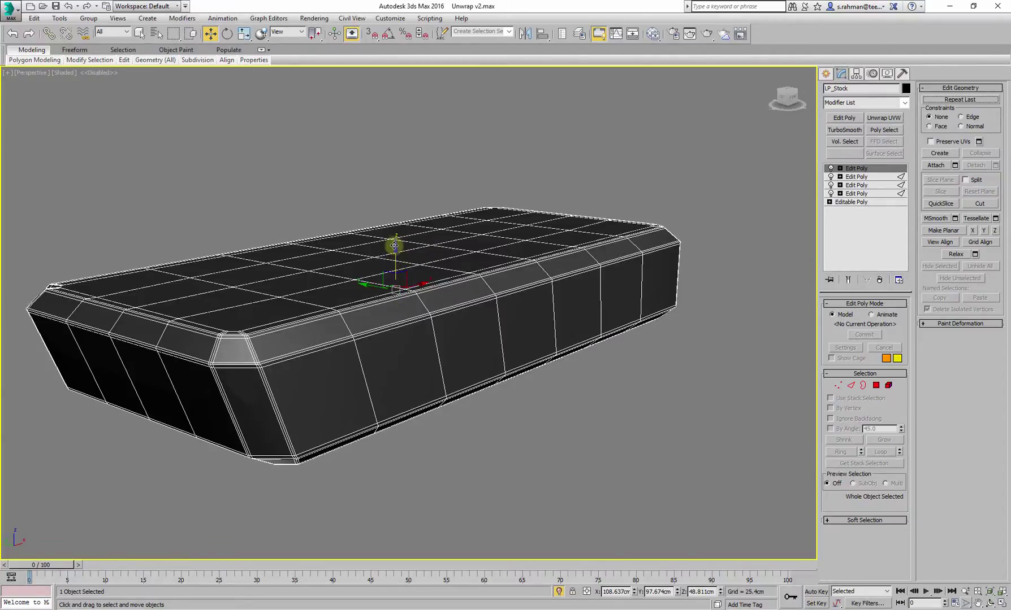
key(F3)
key(F3)
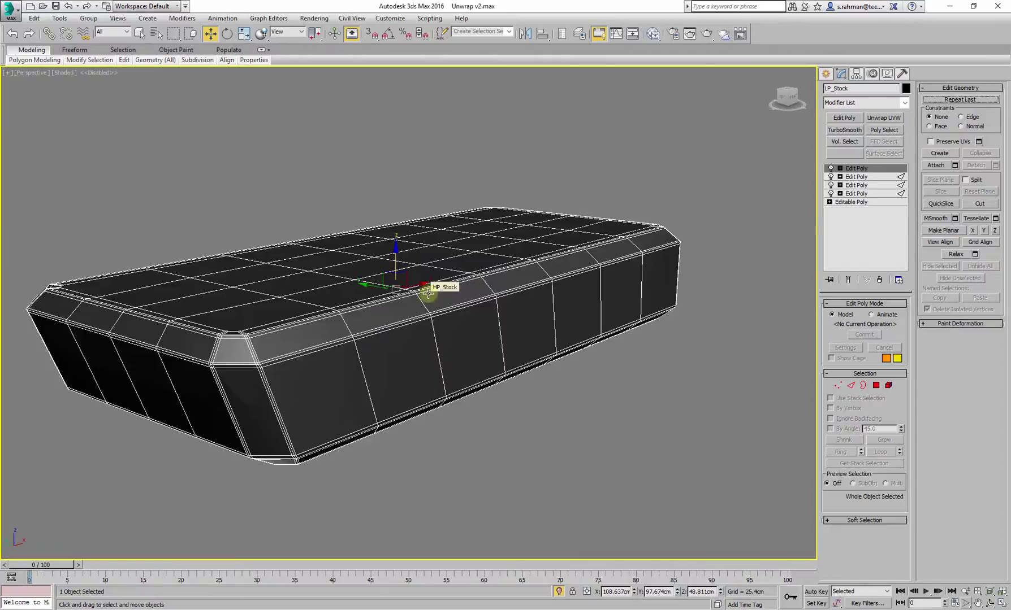
alt+drag(277, 338, 386, 356)
scroll(474, 395, up, 3)
middle_drag(474, 395, 524, 363)
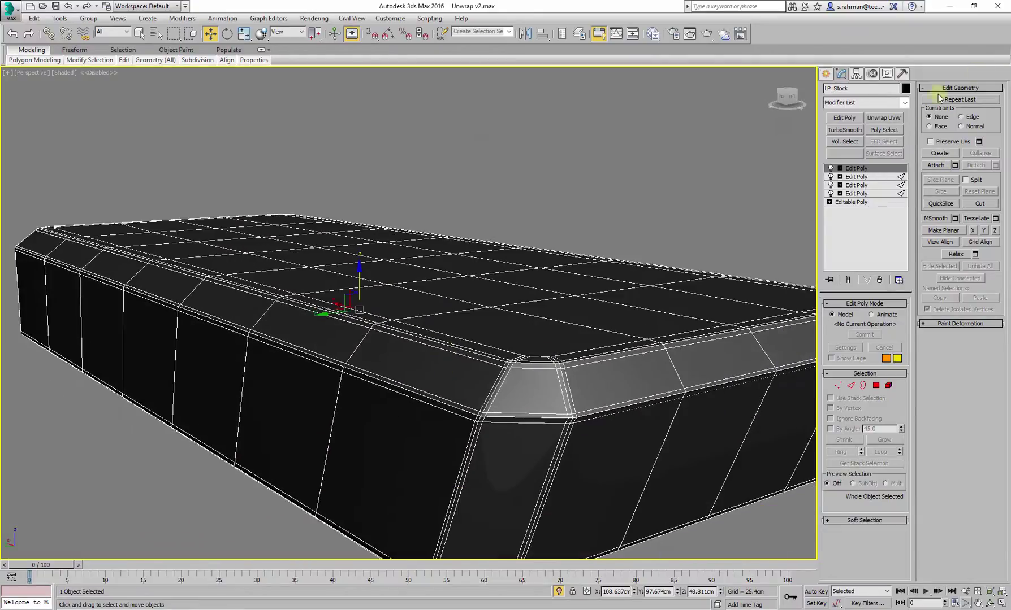
click(831, 169)
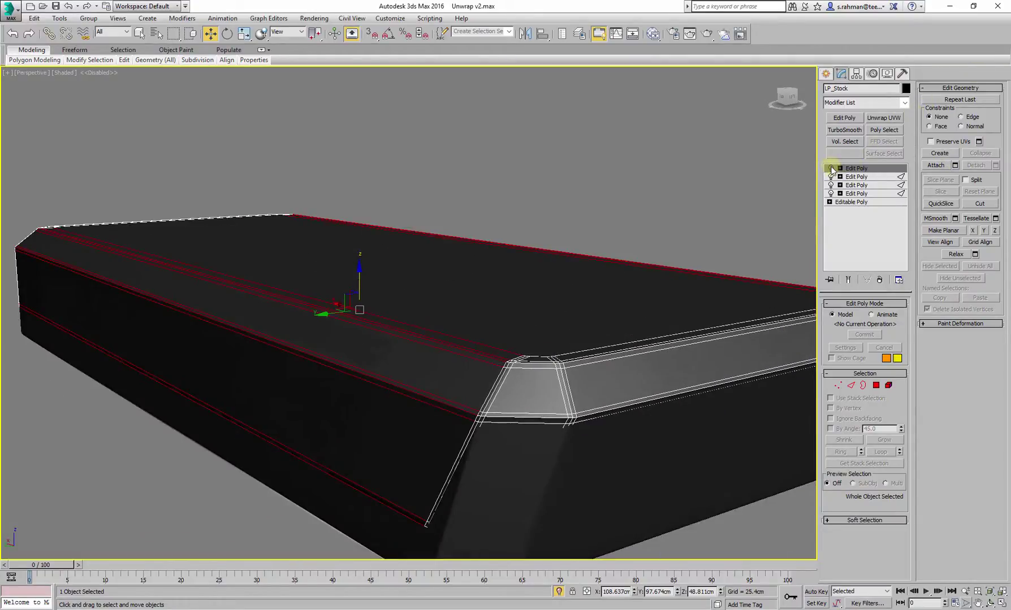
click(830, 168)
scroll(574, 290, down, 5)
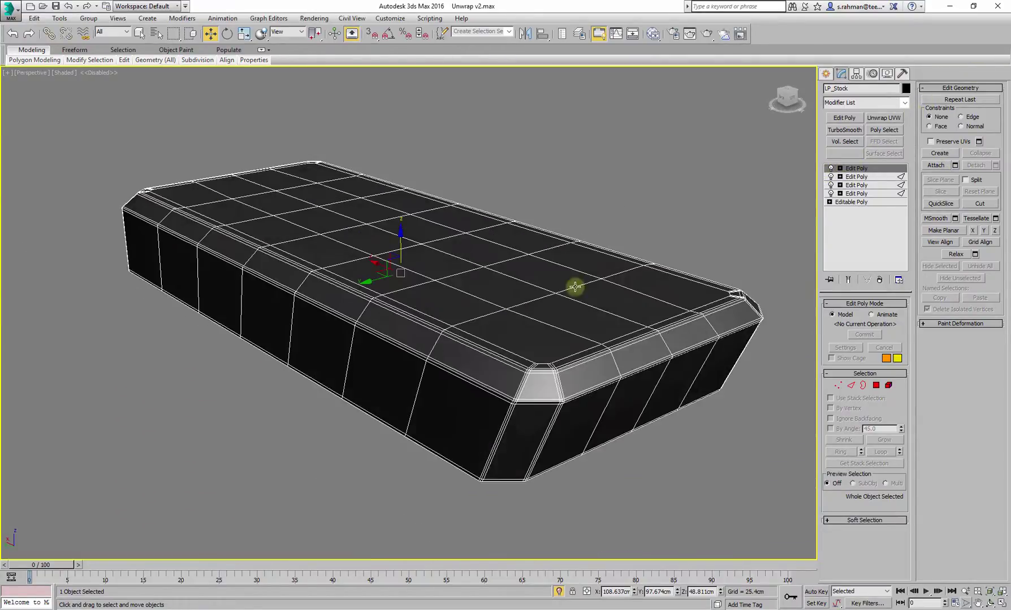
Collapse LP_Stock's entire modifier stack into an Editable Poly and switch to edge editing.
right_click(853, 170)
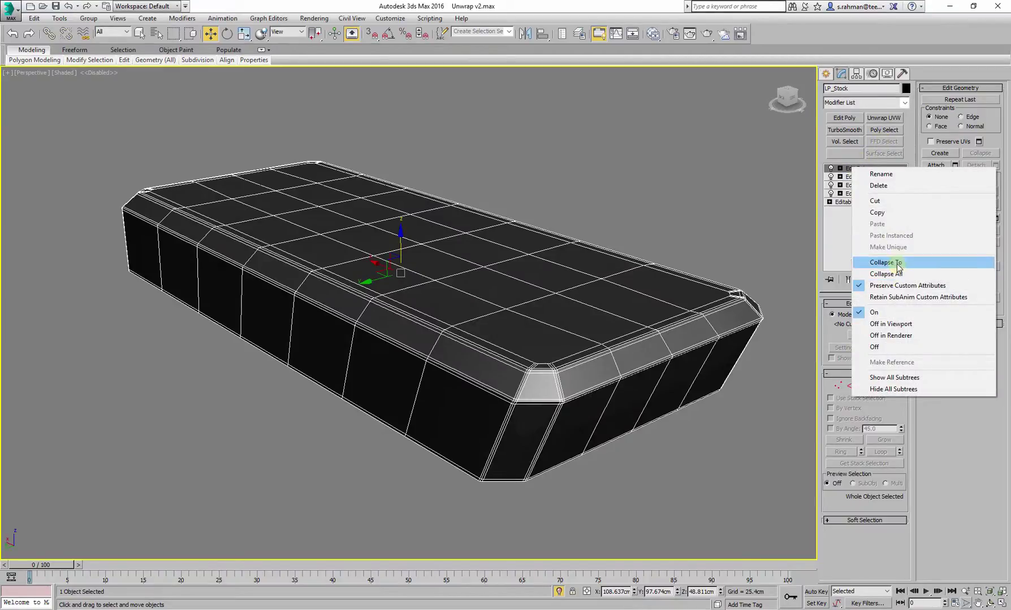
click(898, 272)
click(850, 316)
Select the support edge loops flanking the upper bevel's edges around the plate, deselecting the stray edges caught on the top face.
scroll(474, 384, up, 3)
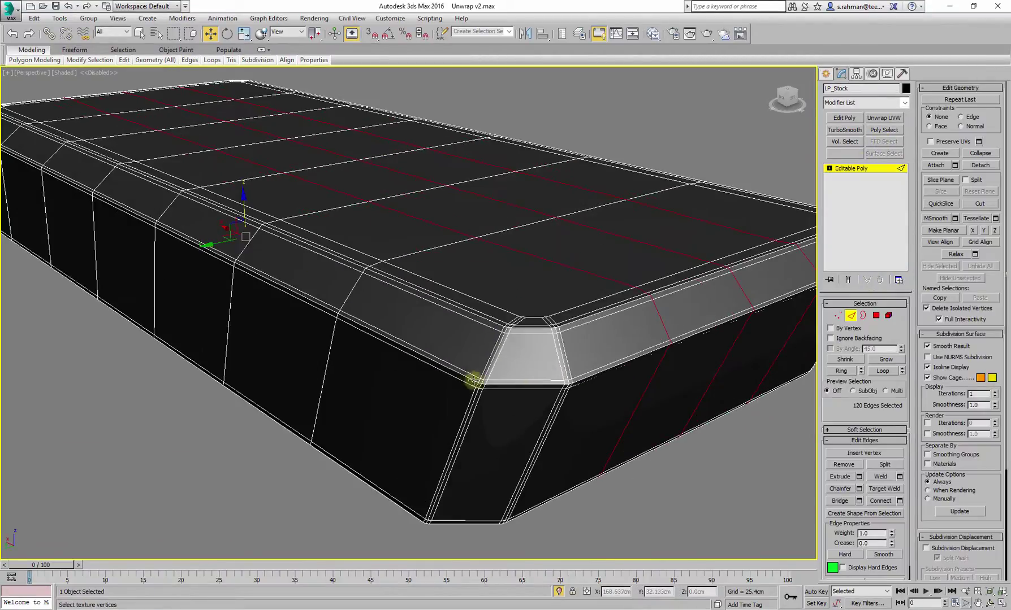
double_click(469, 371)
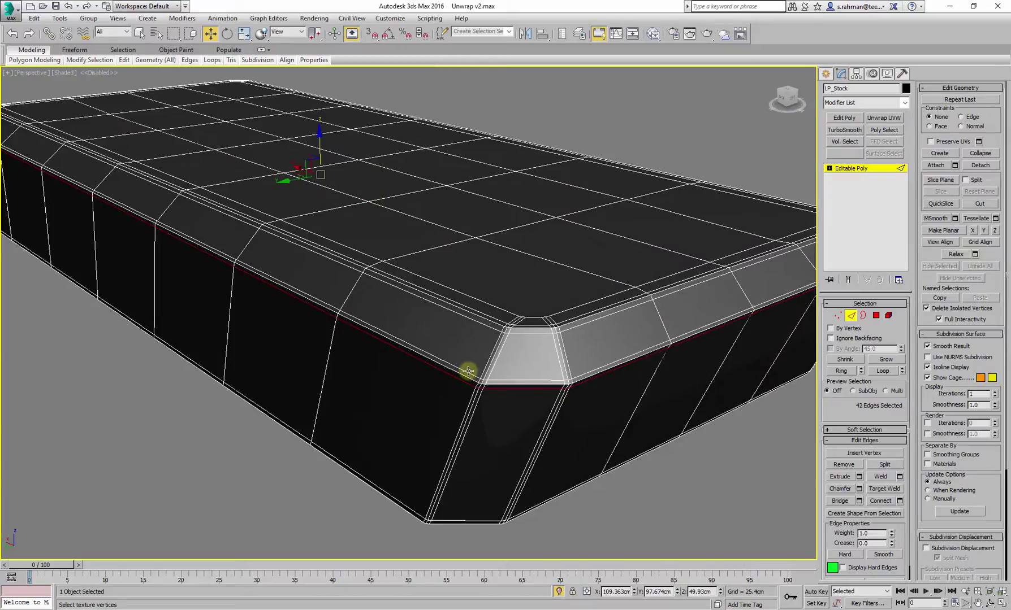
ctrl+double_click(501, 334)
scroll(501, 334, up, 3)
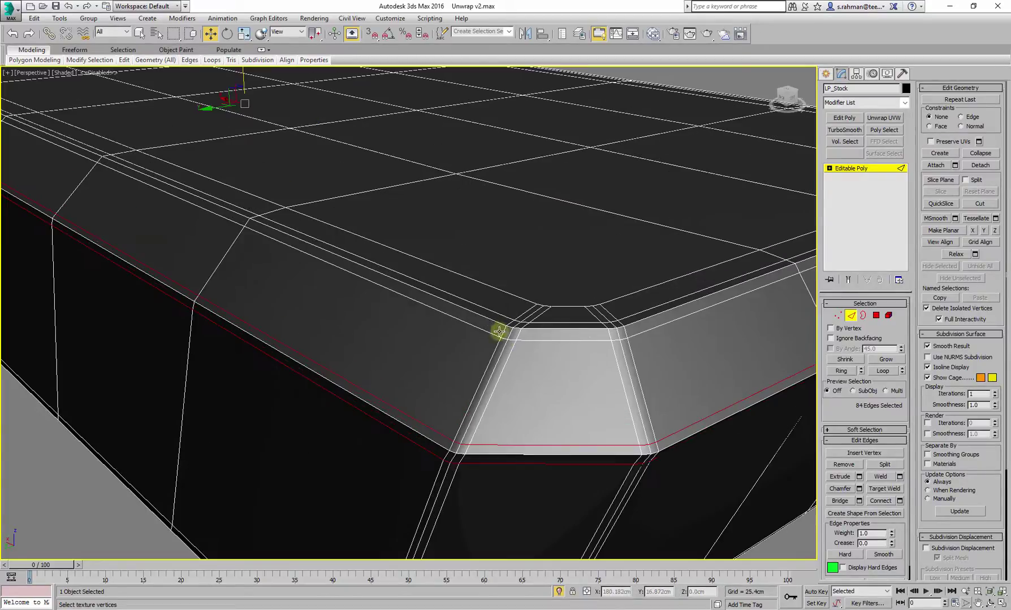
ctrl+double_click(513, 295)
scroll(524, 319, down, 3)
scroll(522, 337, up, 1)
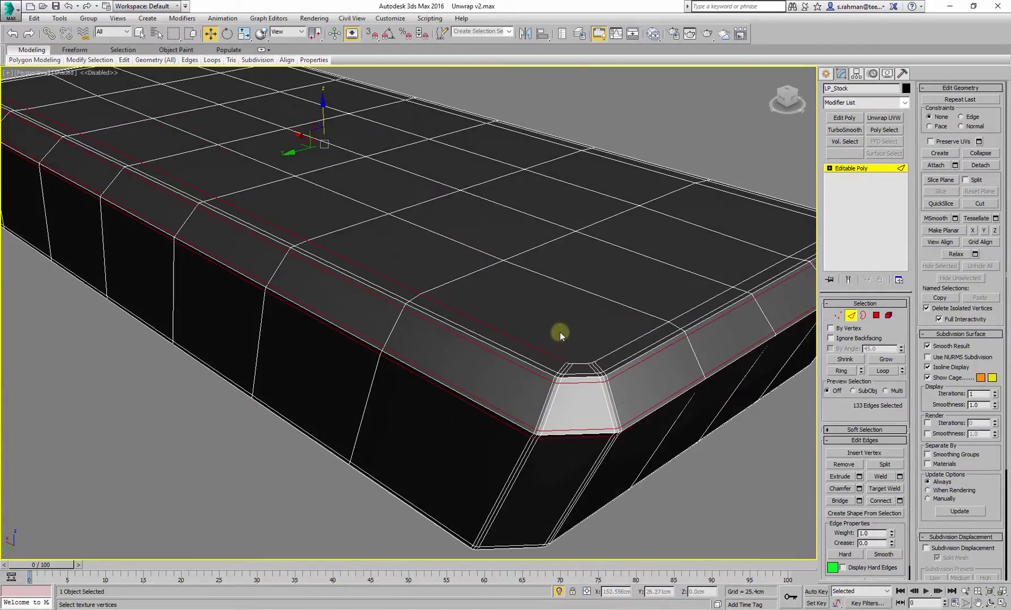
alt+double_click(541, 375)
scroll(362, 250, down, 6)
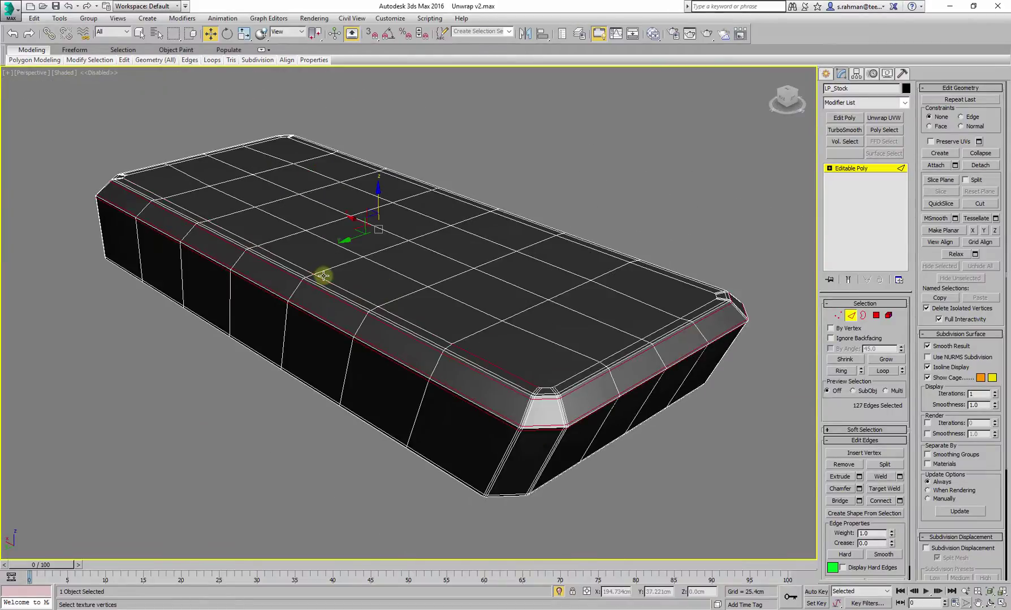
Add the support edge loops flanking the lower bevel's edges on the plate's underside to the selection.
alt+middle_drag(384, 273, 472, 267)
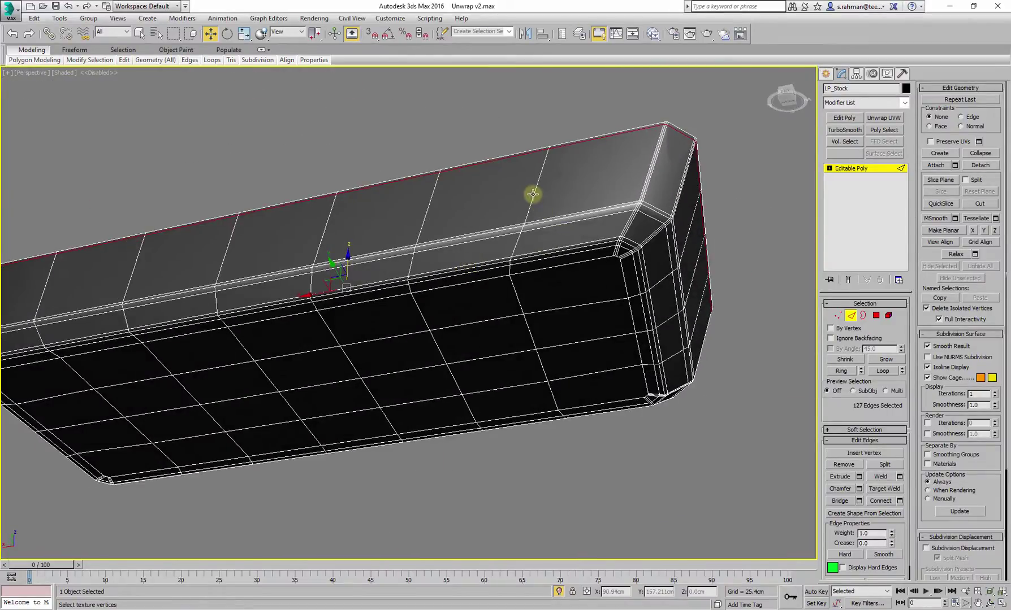
middle_drag(532, 194, 596, 247)
scroll(596, 247, up, 2)
ctrl+double_click(604, 210)
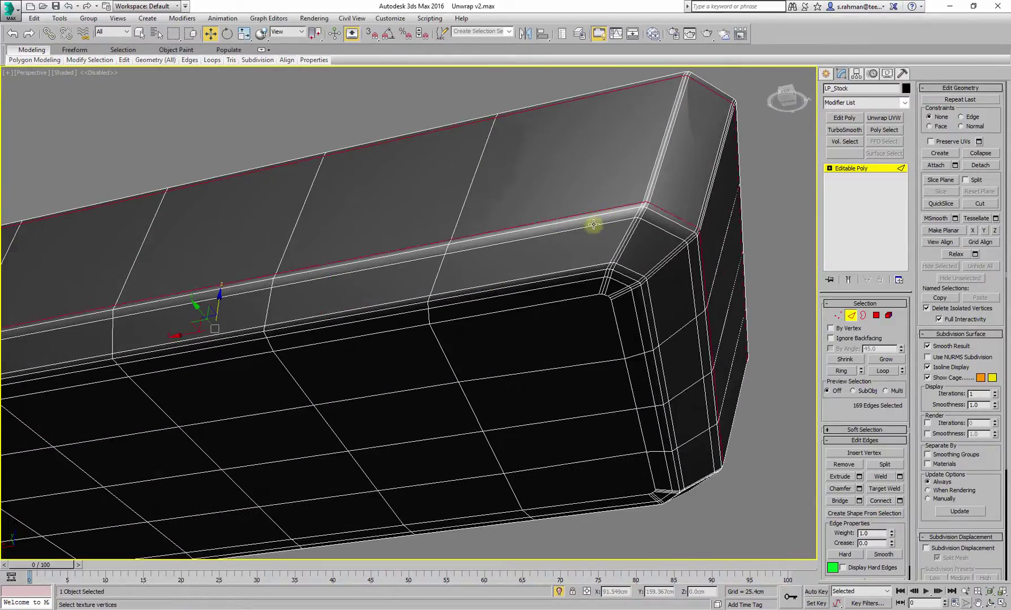
ctrl+double_click(577, 272)
ctrl+double_click(577, 269)
alt+middle_drag(576, 269, 614, 313)
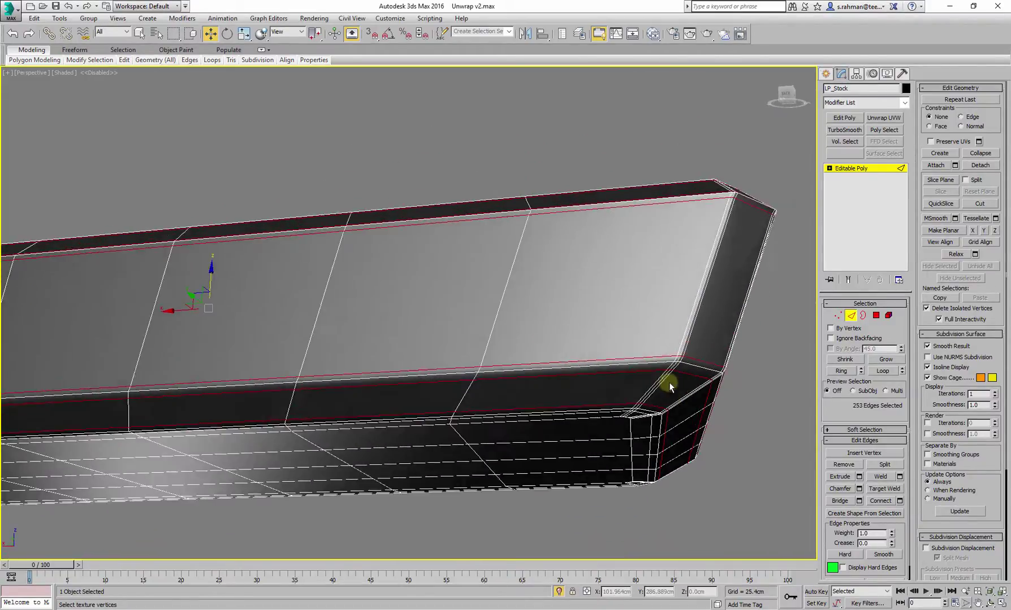
mouse_move(669, 383)
alt+middle_down()
mouse_move(638, 401)
mouse_move(672, 388)
alt+middle_up()
scroll(632, 405, up, 3)
ctrl+double_click(644, 399)
scroll(644, 399, down, 4)
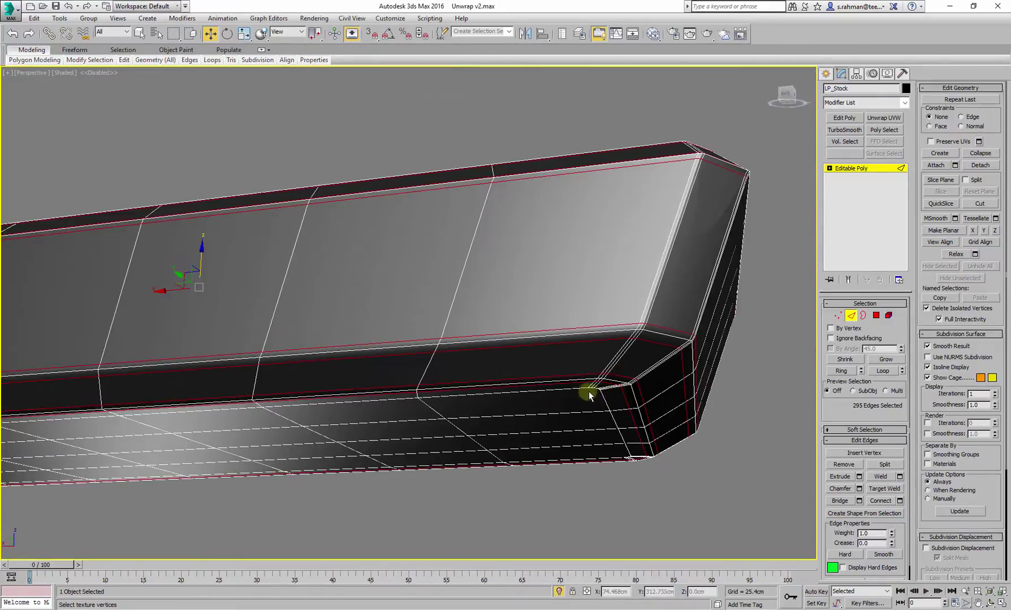
Add all lengthwise and crosswise edge loops dividing the plate's large flat faces to the selection.
alt+middle_drag(588, 396, 501, 358)
scroll(464, 353, down, 2)
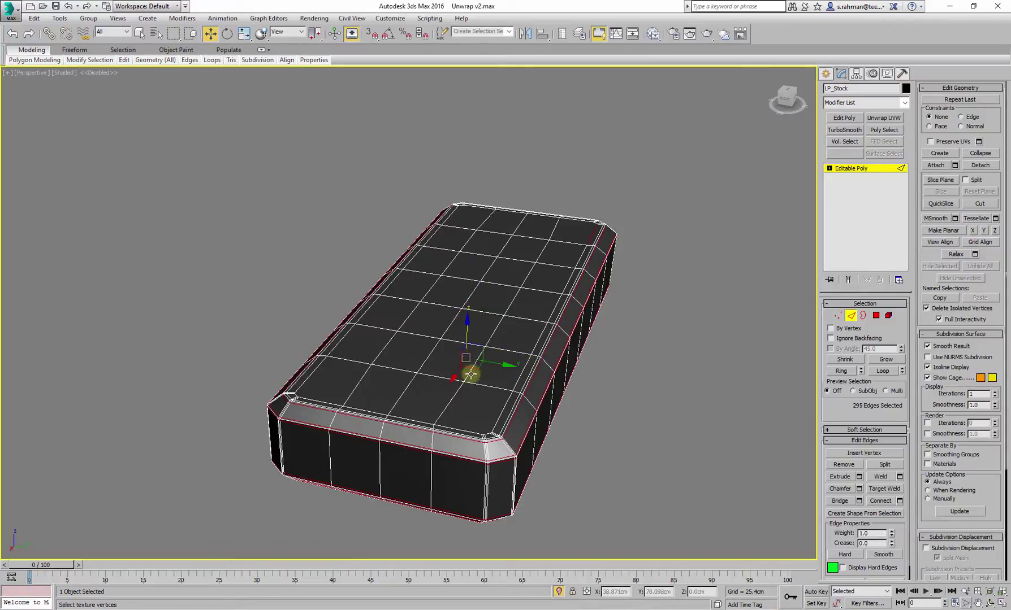
ctrl+double_click(468, 374)
ctrl+double_click(435, 350)
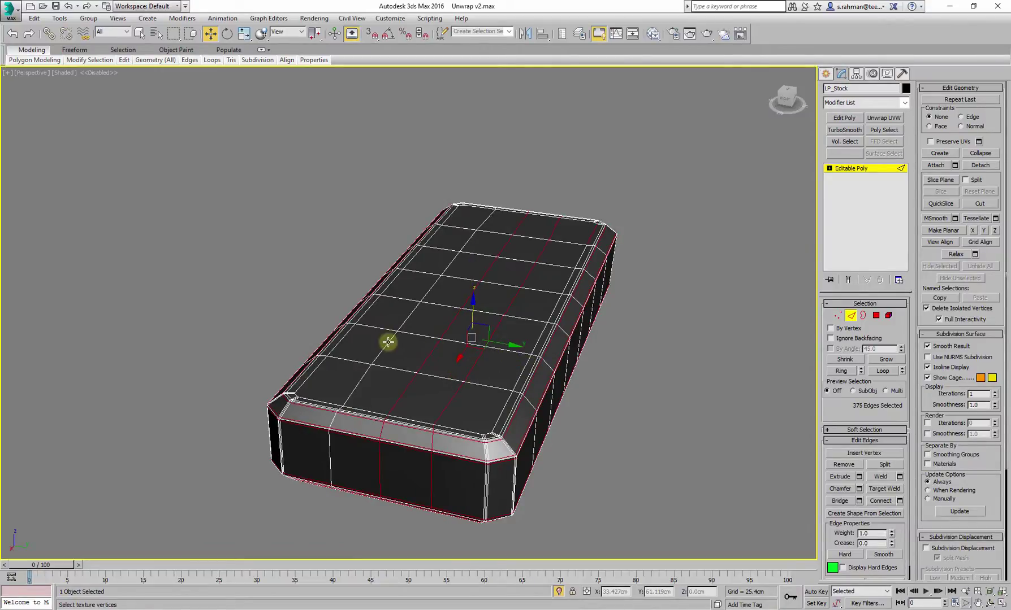
ctrl+double_click(395, 365)
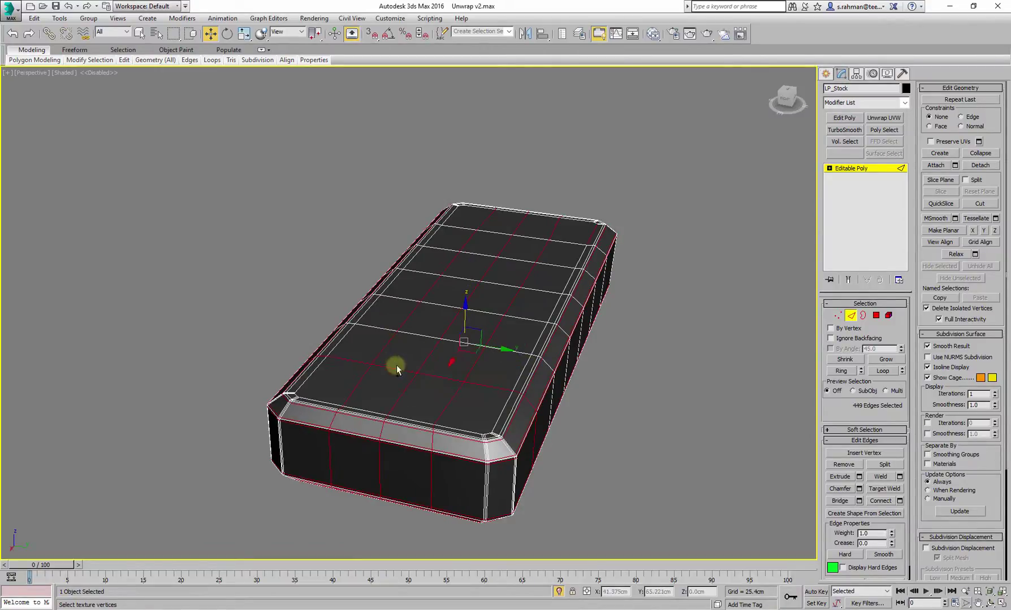
ctrl+double_click(413, 334)
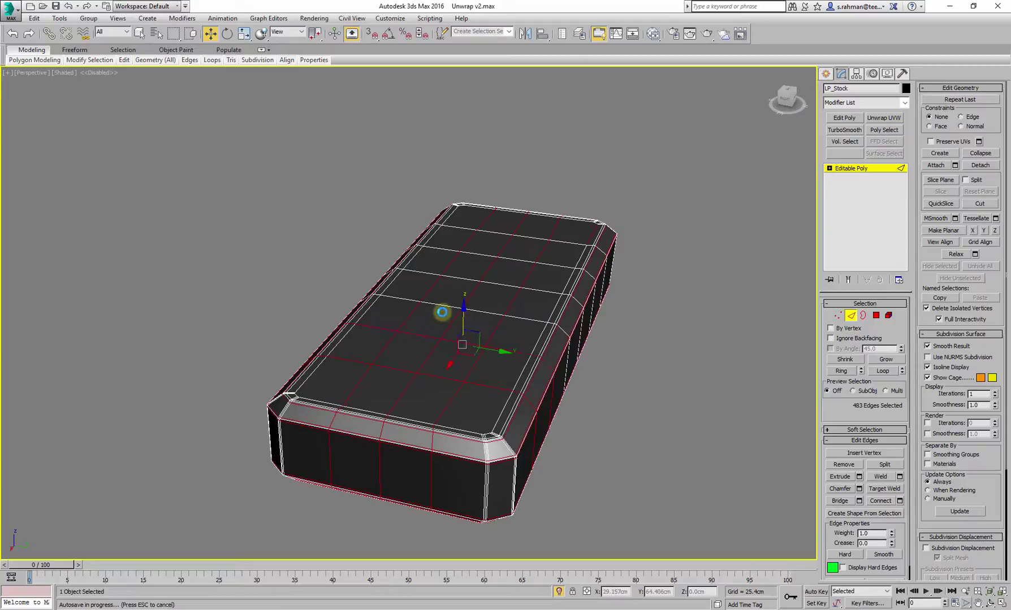
ctrl+double_click(455, 277)
ctrl+double_click(474, 256)
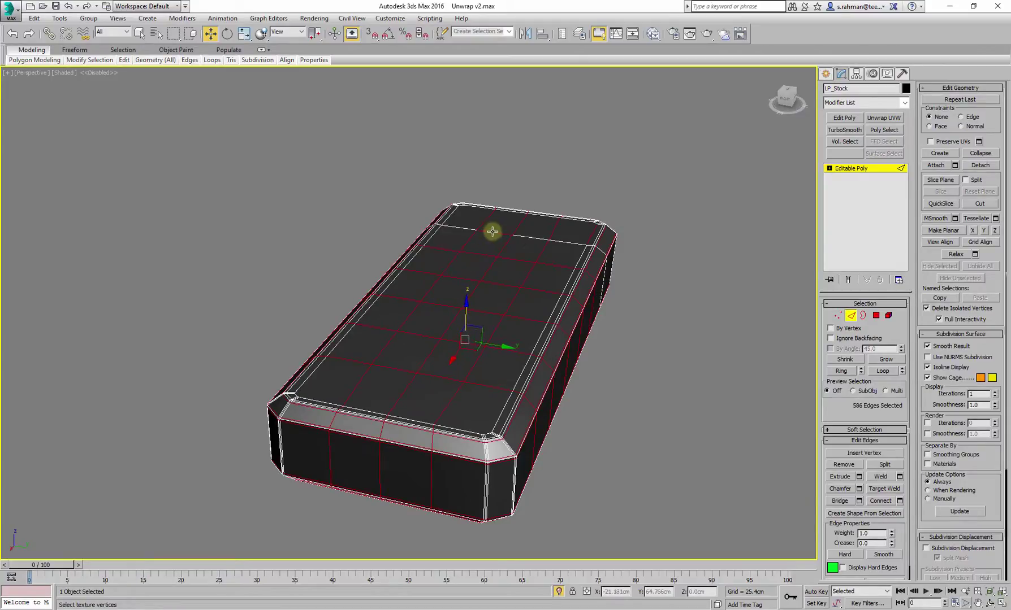
ctrl+double_click(493, 231)
Add the support loops on both sides of the first chamfered corner's two vertical edges to the selection.
alt+middle_drag(467, 255, 575, 354)
scroll(582, 351, up, 6)
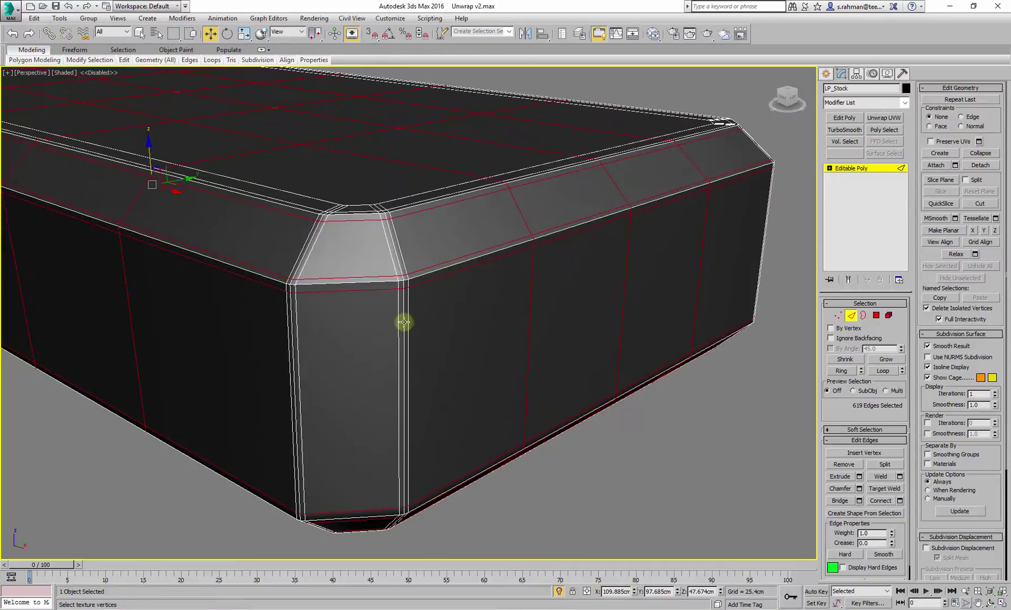
alt+middle_drag(403, 322, 357, 270)
ctrl+double_click(357, 266)
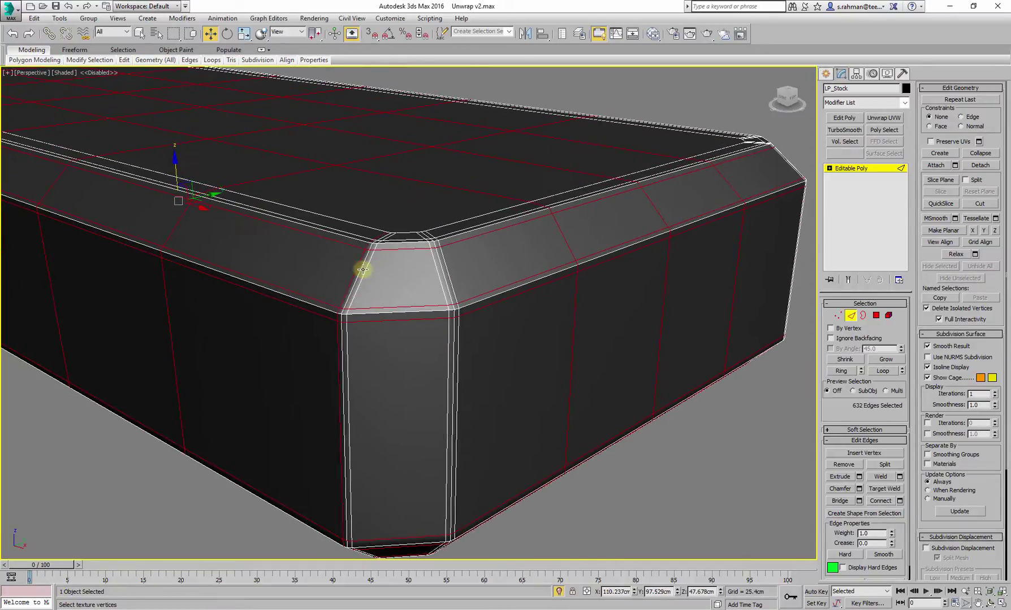
ctrl+double_click(445, 276)
ctrl+double_click(440, 277)
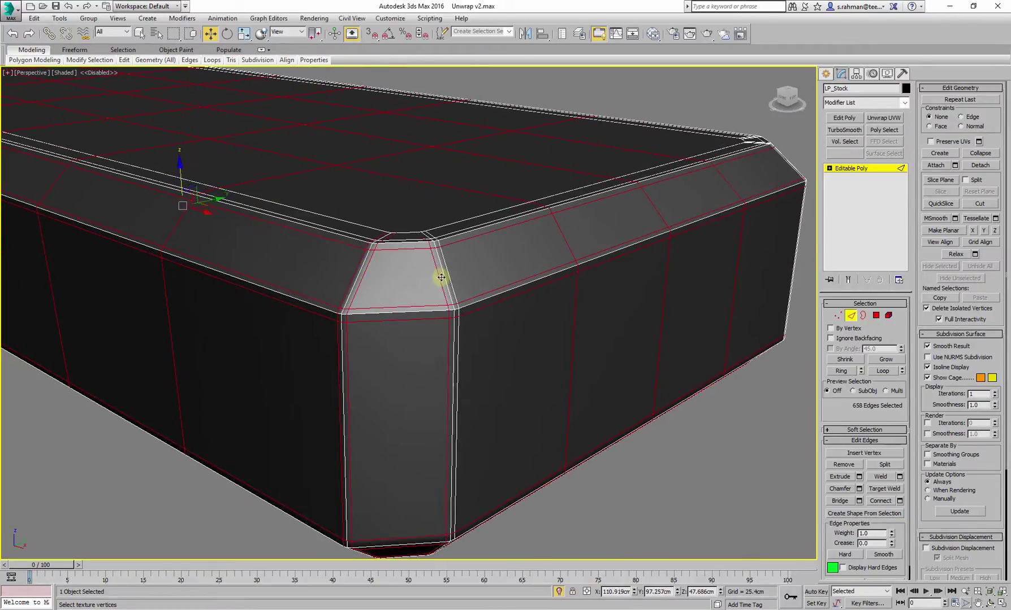
ctrl+double_click(448, 275)
Add the support loops flanking the second chamfered corner's two vertical edges to the selection.
scroll(568, 289, down, 3)
alt+middle_drag(568, 290, 494, 296)
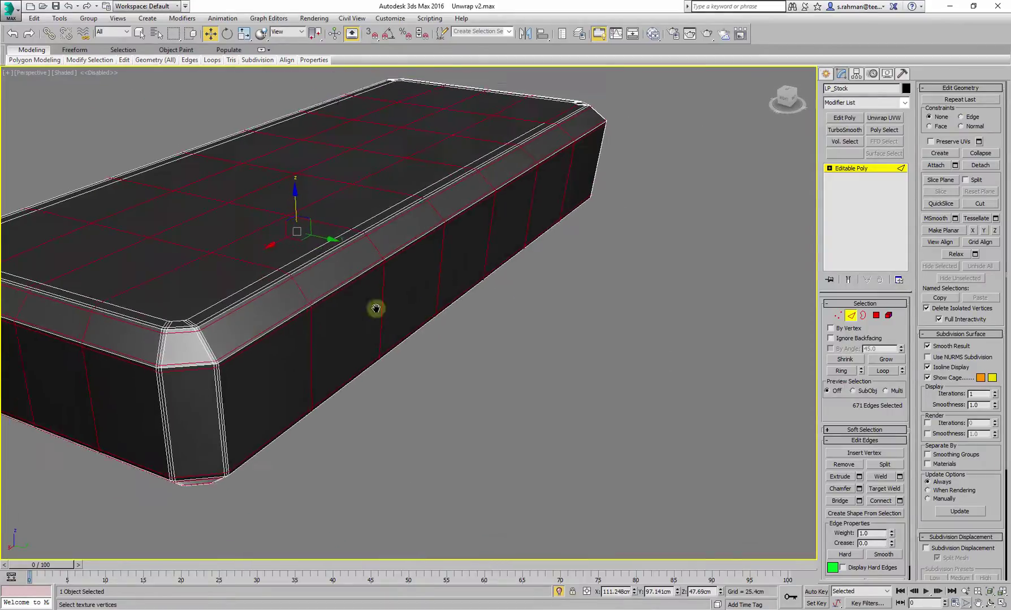
scroll(277, 334, up, 4)
middle_drag(277, 334, 475, 321)
ctrl+double_click(483, 320)
ctrl+double_click(506, 322)
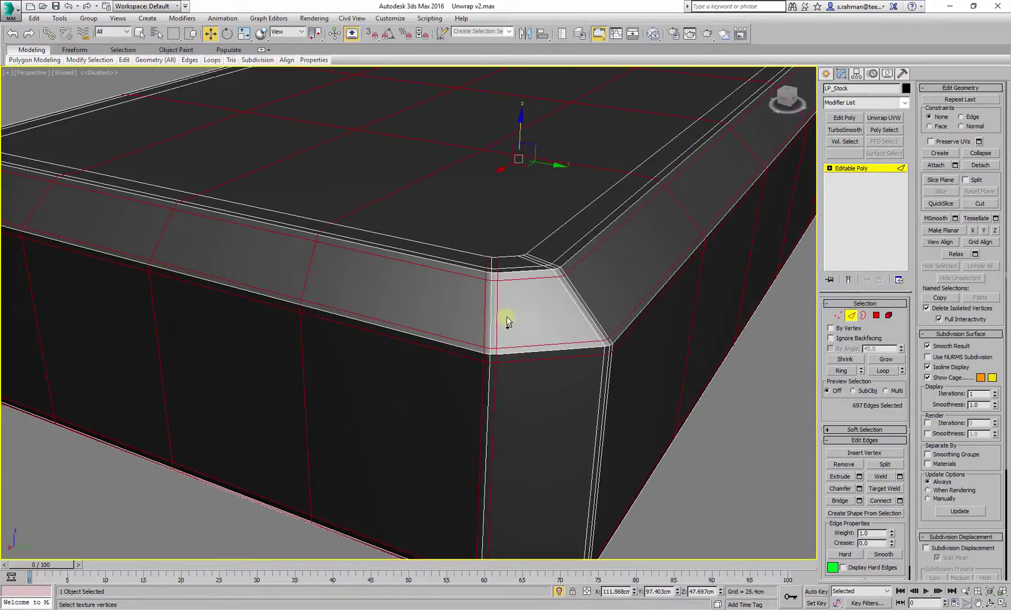
ctrl+double_click(578, 291)
ctrl+double_click(577, 291)
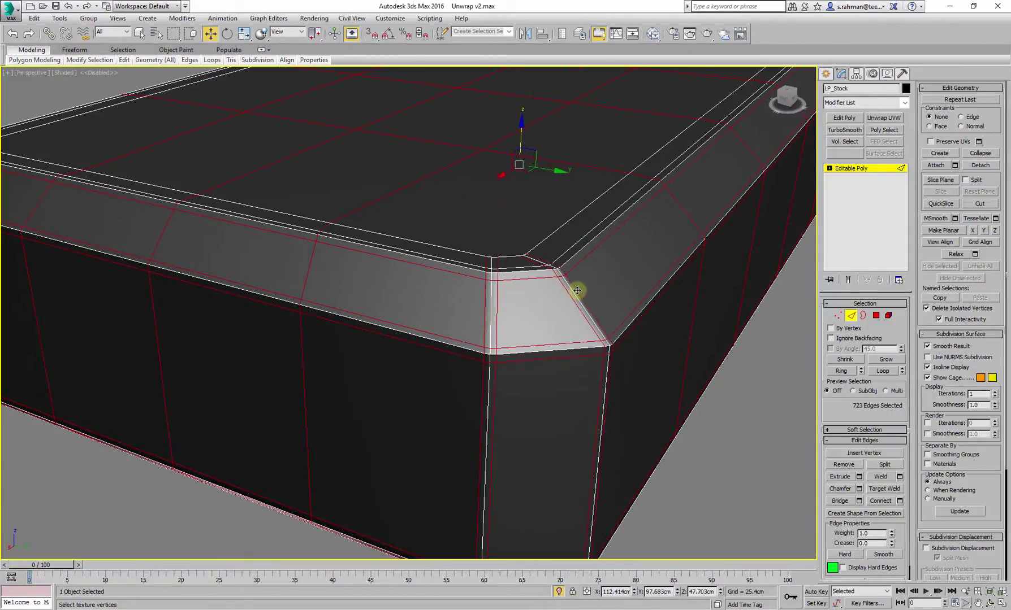
Add the support loops flanking the third chamfered corner's two vertical edges to the selection.
scroll(578, 291, down, 5)
alt+middle_drag(578, 291, 541, 306)
scroll(379, 323, up, 3)
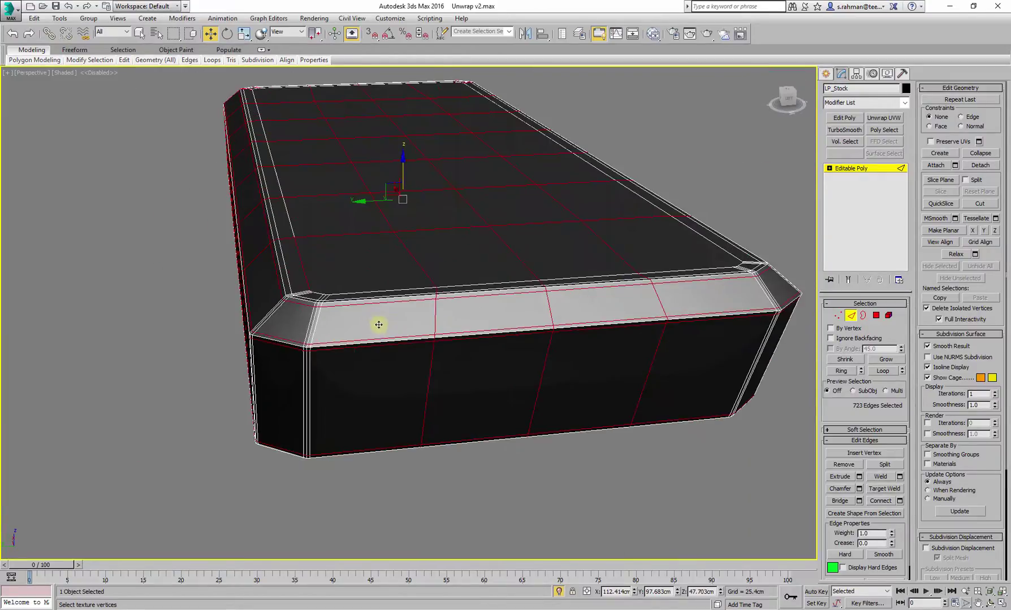
alt+middle_drag(379, 323, 480, 321)
scroll(474, 314, up, 5)
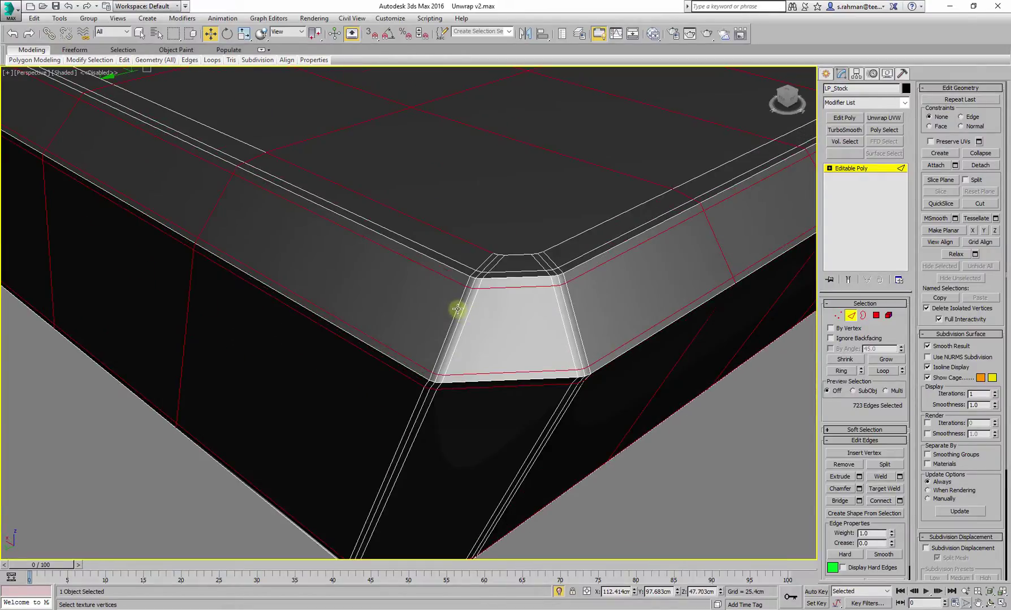
ctrl+double_click(470, 318)
ctrl+double_click(560, 319)
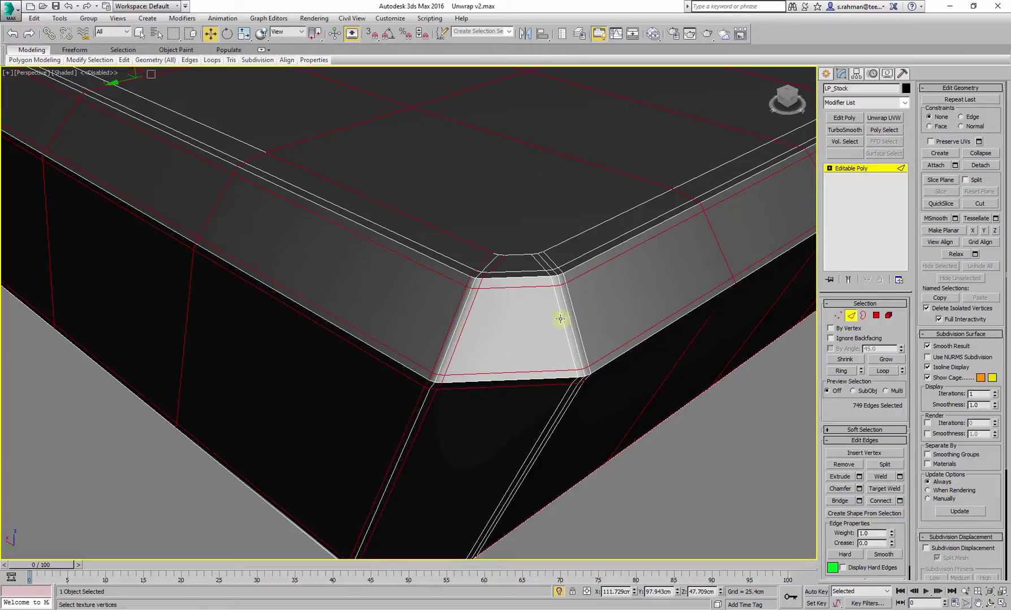
ctrl+double_click(576, 313)
ctrl+double_click(574, 311)
Deselect the stray edge on the top face's rim and remove all selected edge loops from the mesh.
key(z)
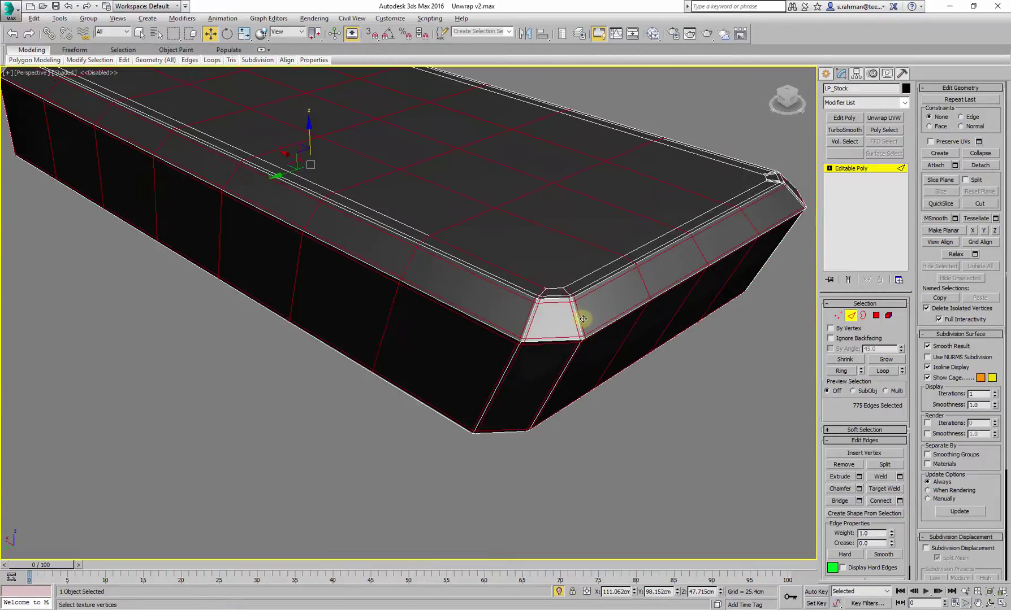
alt+middle_drag(583, 321, 528, 348)
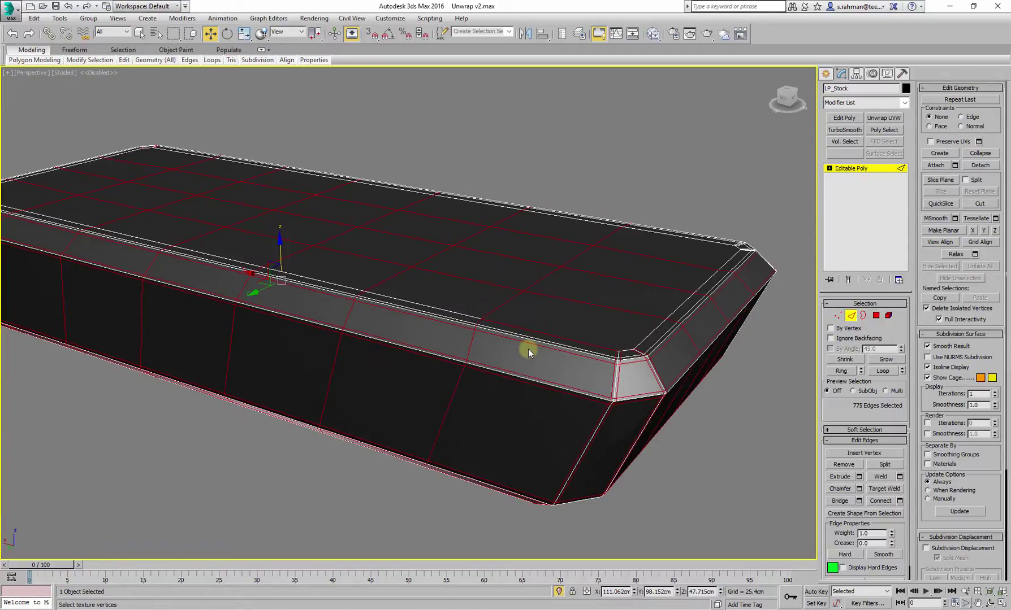
alt+click(603, 349)
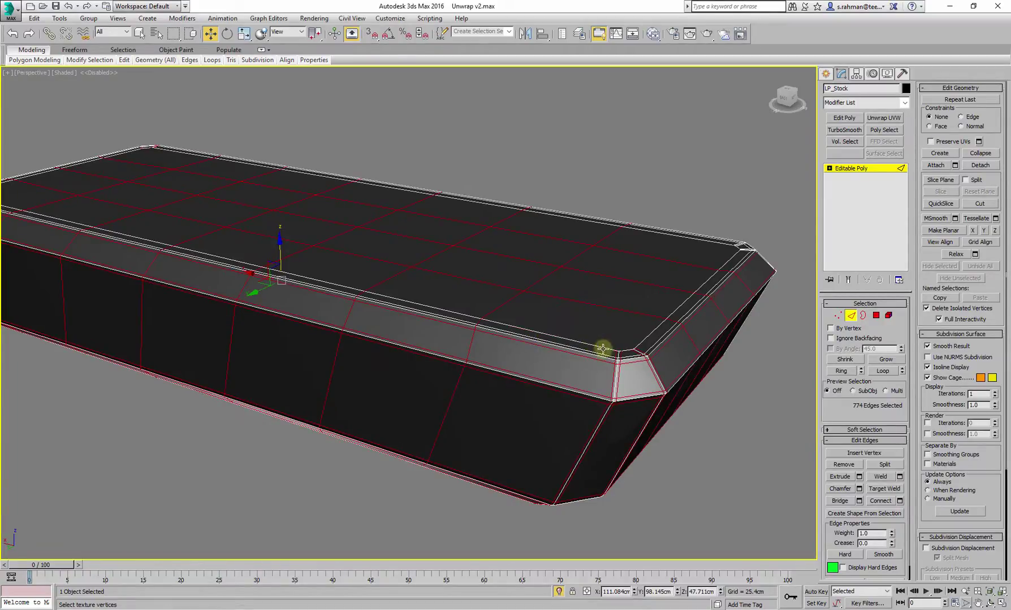
click(602, 342)
scroll(560, 359, up, 1)
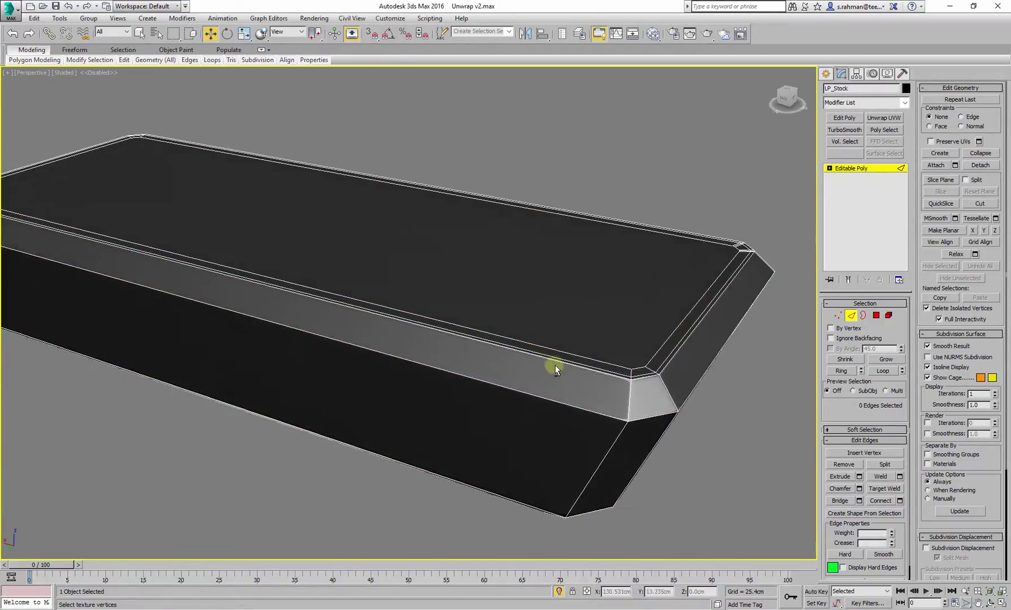
Select the leftover support loop running around the top rim beside the bevel edge and remove it.
scroll(650, 353, up, 3)
double_click(682, 371)
scroll(675, 376, down, 4)
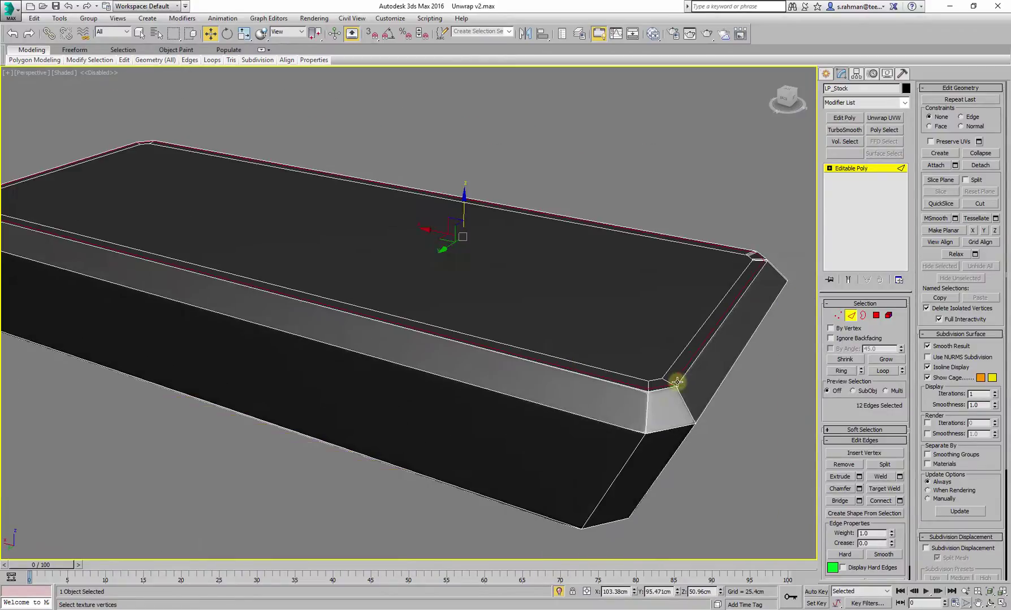
alt+middle_drag(672, 383, 294, 293)
scroll(651, 221, up, 2)
click(649, 317)
Select the four support loops flanking the remaining chamfered corner's vertical edges and remove them.
scroll(451, 327, up, 3)
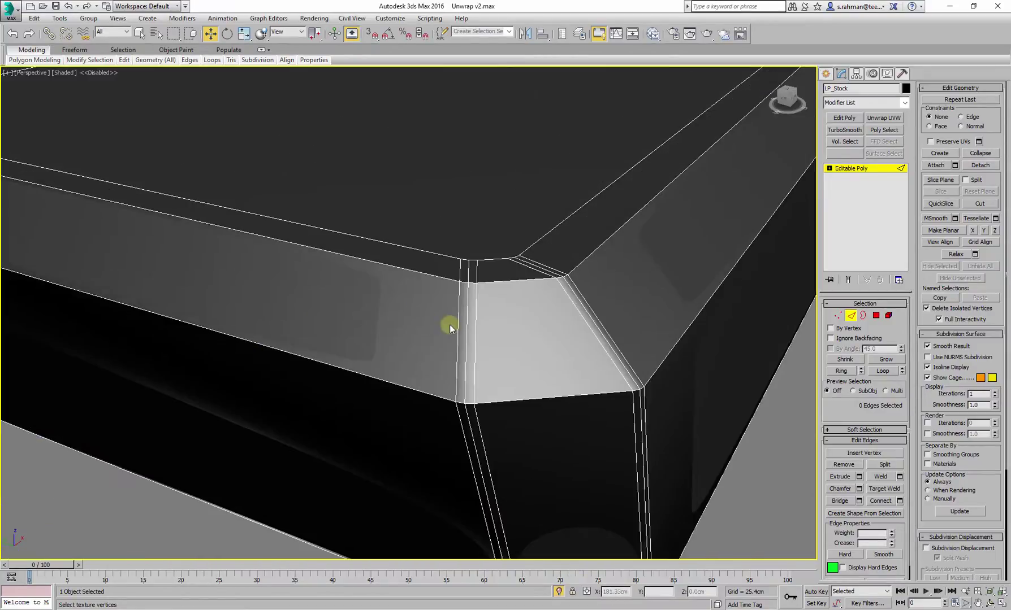
double_click(459, 324)
ctrl+double_click(476, 313)
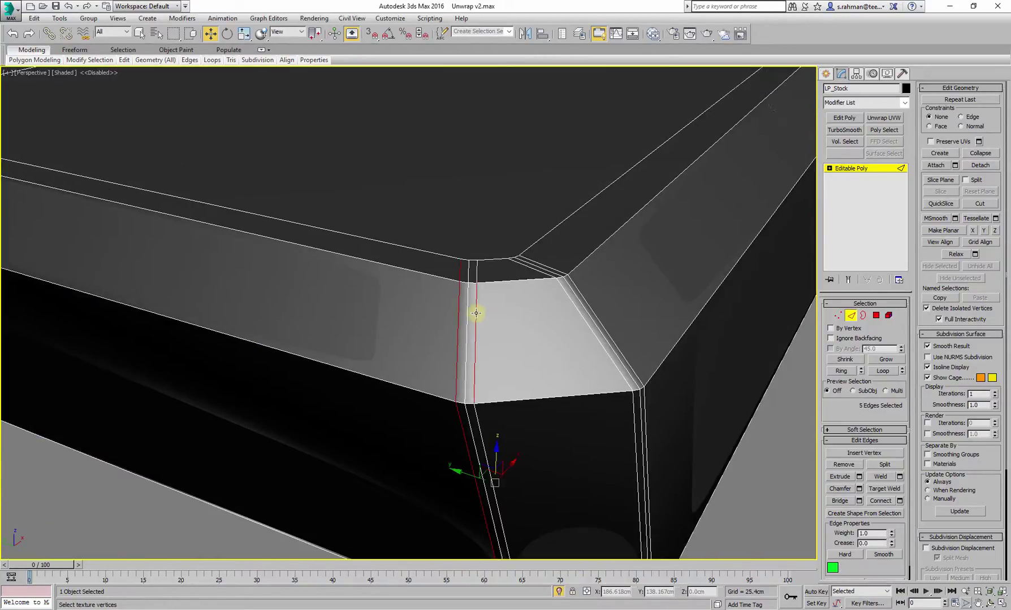
ctrl+double_click(532, 271)
ctrl+double_click(557, 273)
scroll(582, 268, down, 10)
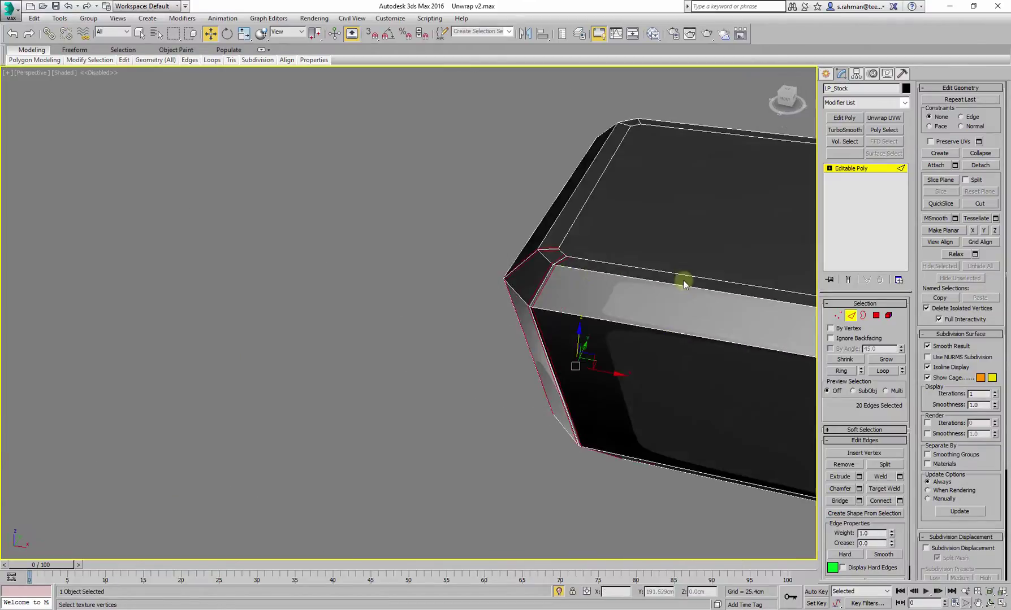
middle_drag(684, 279, 536, 277)
scroll(536, 277, up, 5)
alt+middle_drag(586, 297, 386, 339)
scroll(421, 311, up, 6)
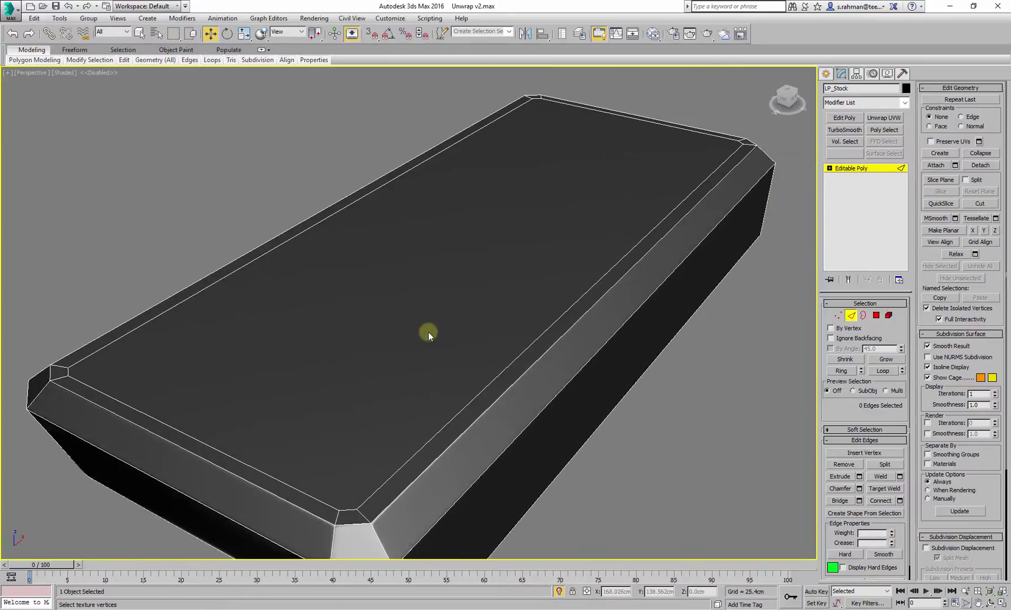
Select the polygons of the top rim's short-end strip, the adjoining corner and the neighbouring long-side strip on LP_Stock.
scroll(428, 335, down, 5)
alt+middle_drag(473, 368, 626, 376)
scroll(346, 399, up, 5)
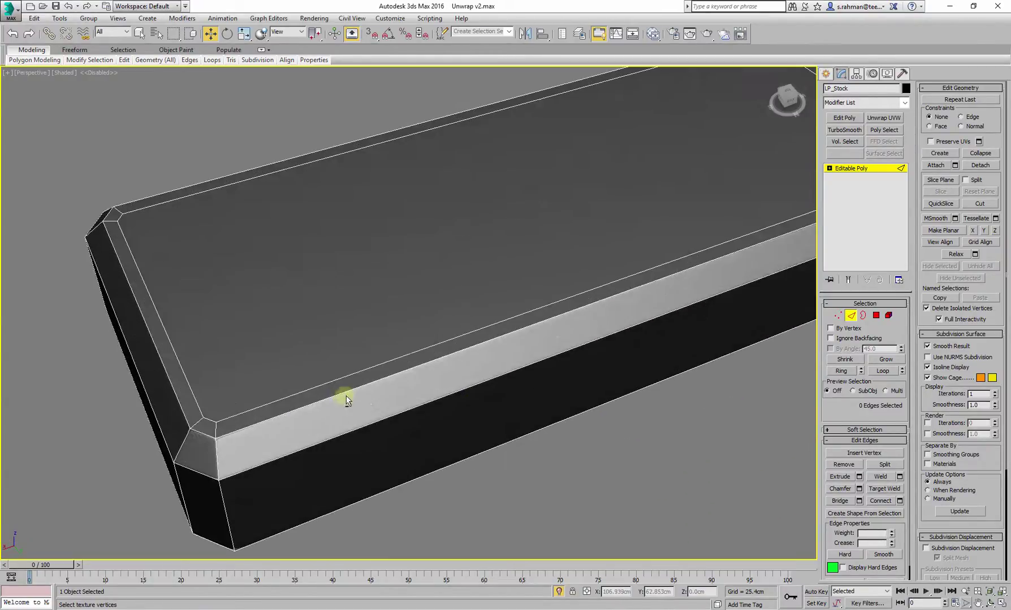
middle_drag(346, 398, 414, 399)
scroll(530, 388, down, 5)
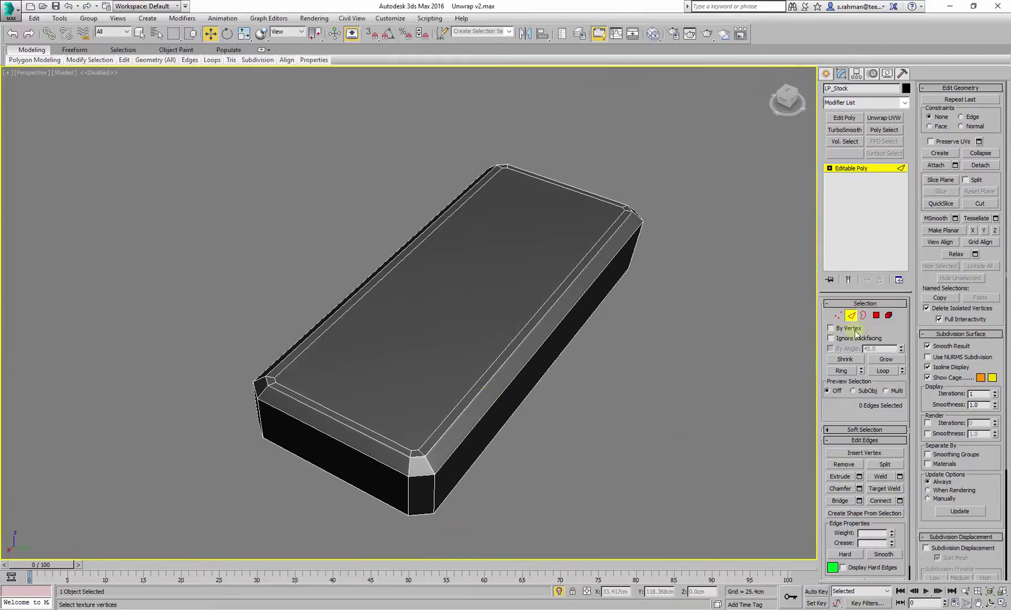
click(875, 316)
click(387, 444)
shift+click(398, 446)
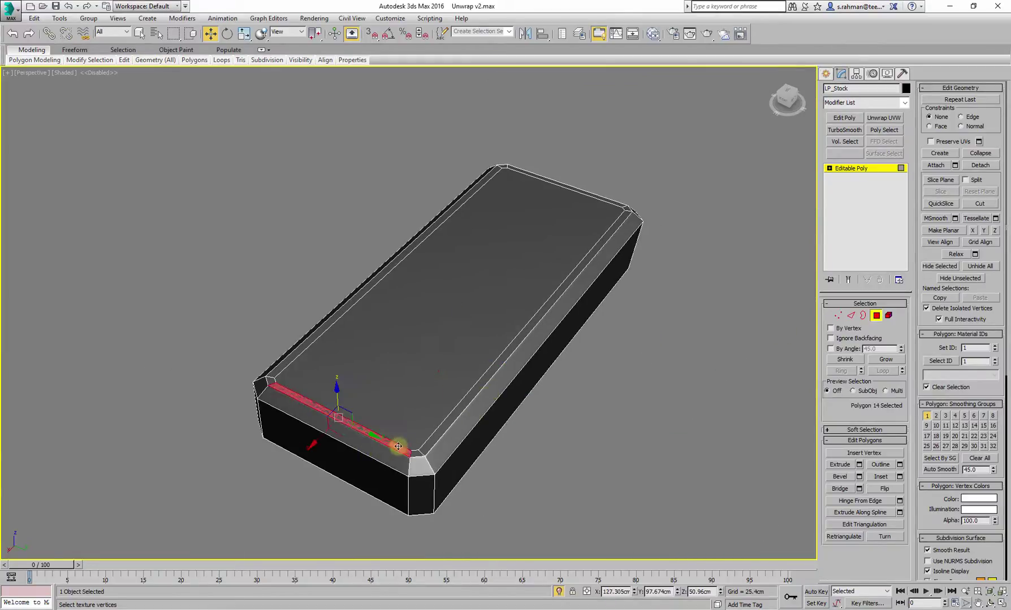
ctrl+click(417, 454)
ctrl+click(433, 440)
Add the remaining rim strips, corner polygons and the central top face to the selection, and delete all the selected polygons.
alt+middle_drag(382, 426, 432, 407)
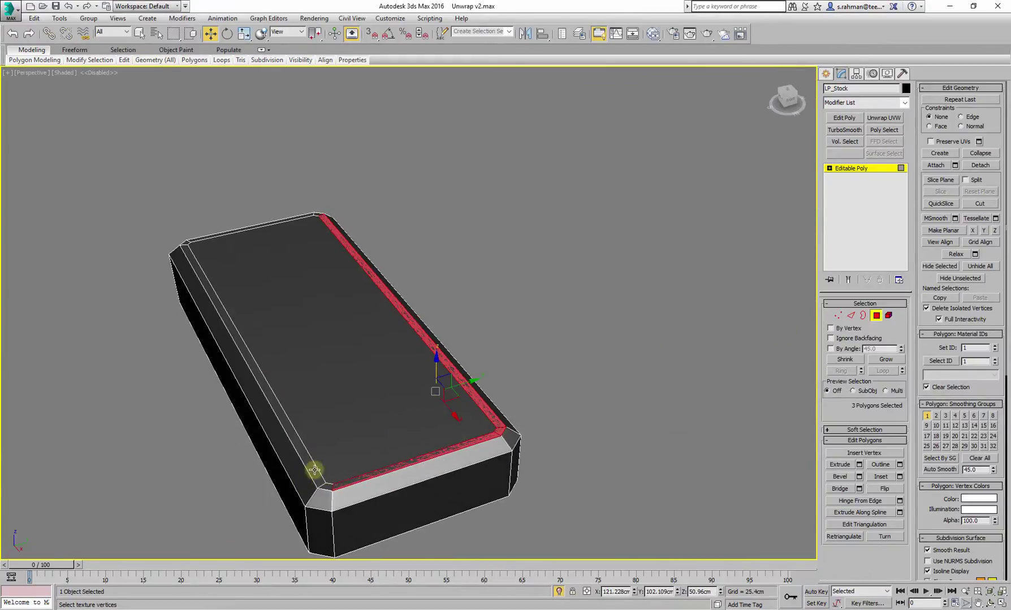
ctrl+click(314, 469)
alt+middle_drag(338, 427, 462, 385)
scroll(462, 386, up, 5)
ctrl+click(369, 350)
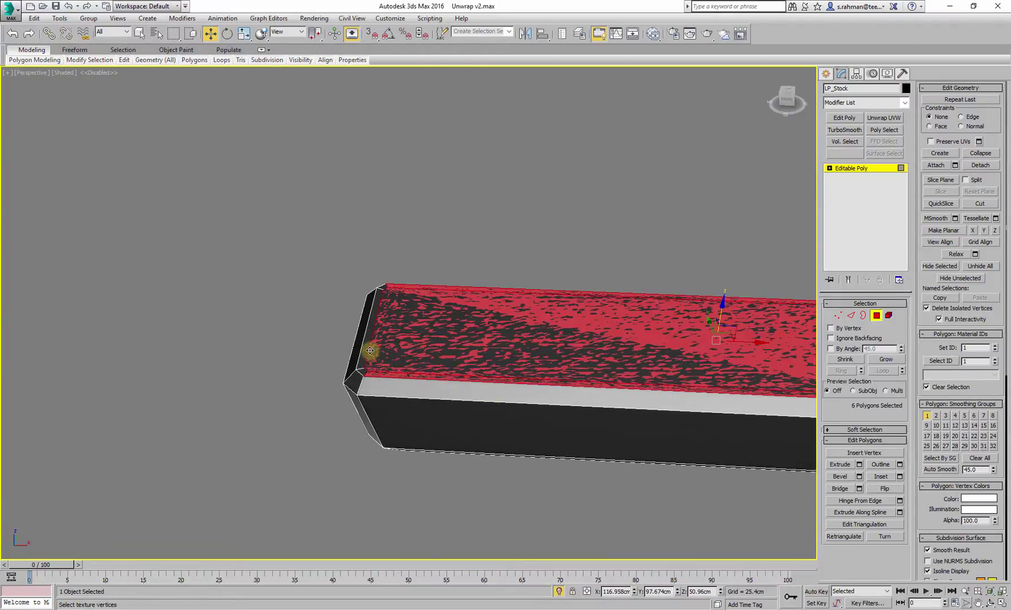
key(ctrl+z)
ctrl+click(363, 360)
ctrl+click(360, 374)
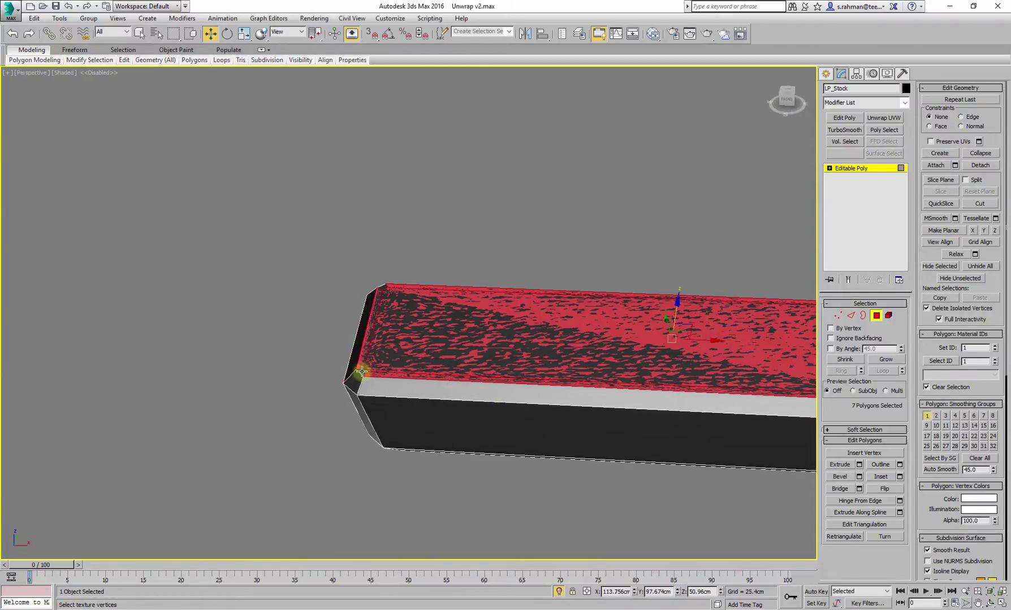
alt+middle_drag(341, 363, 420, 380)
scroll(452, 483, up, 5)
scroll(451, 483, down, 4)
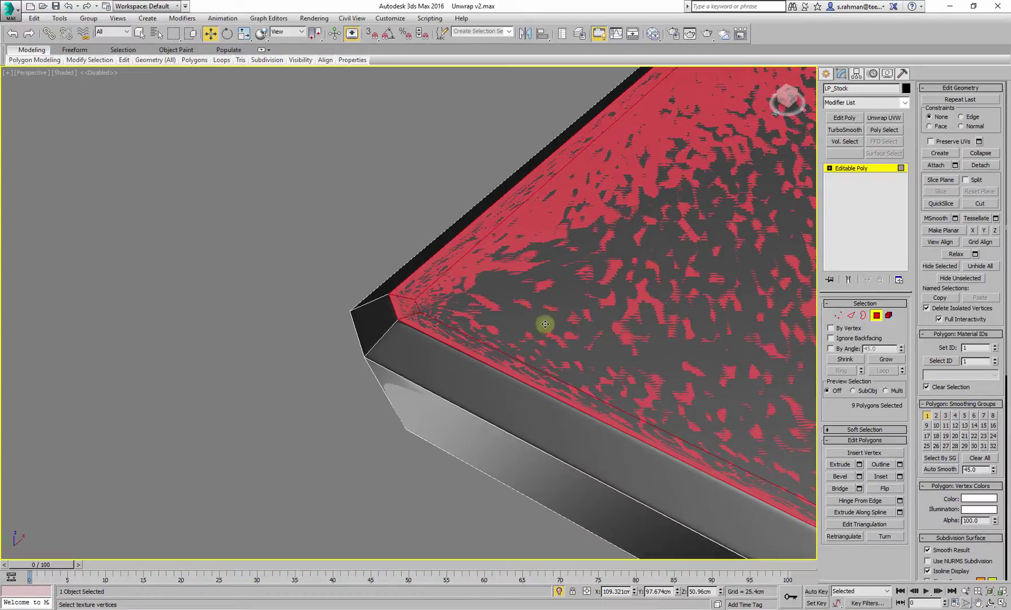
scroll(544, 324, down, 3)
mouse_move(438, 338)
alt+middle_down()
mouse_move(444, 345)
mouse_move(426, 333)
alt+middle_up()
key(Delete)
alt+middle_drag(498, 337, 499, 351)
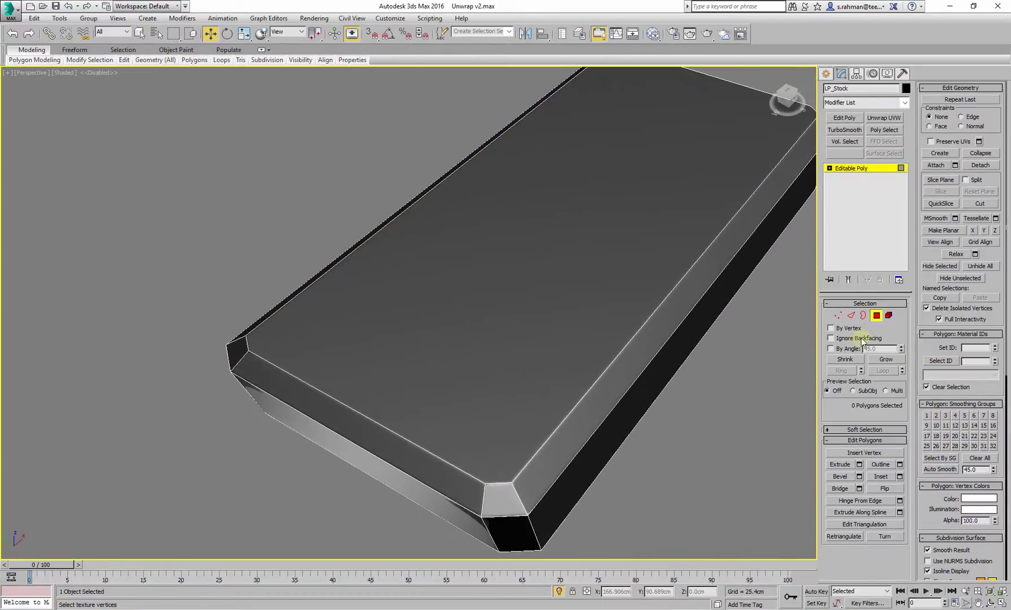
Select the top opening's border edges along both long sides and all four corners, and bridge them into a single top face.
click(851, 316)
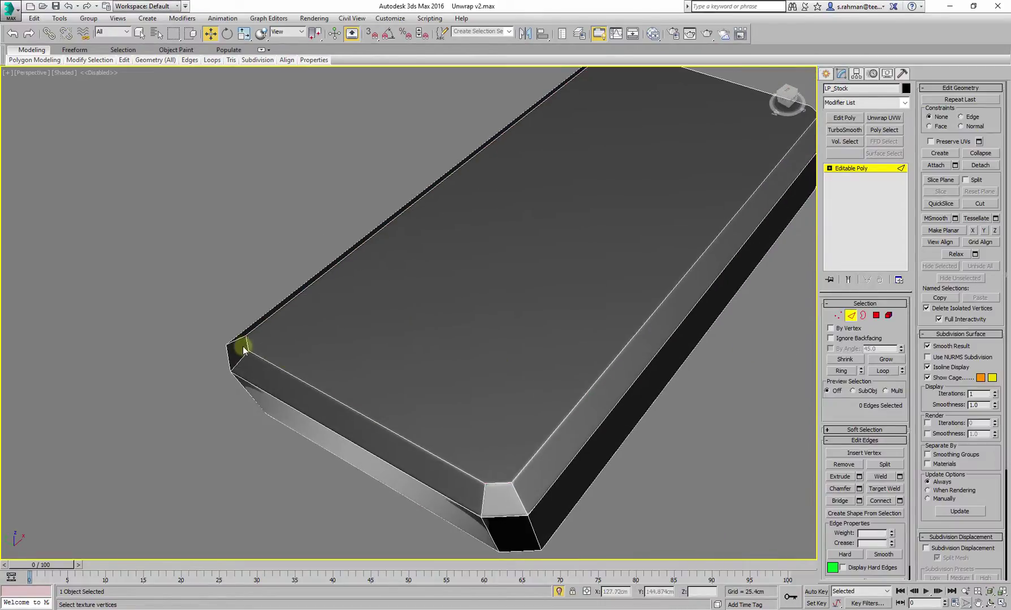
ctrl+click(295, 300)
middle_drag(622, 113, 492, 271)
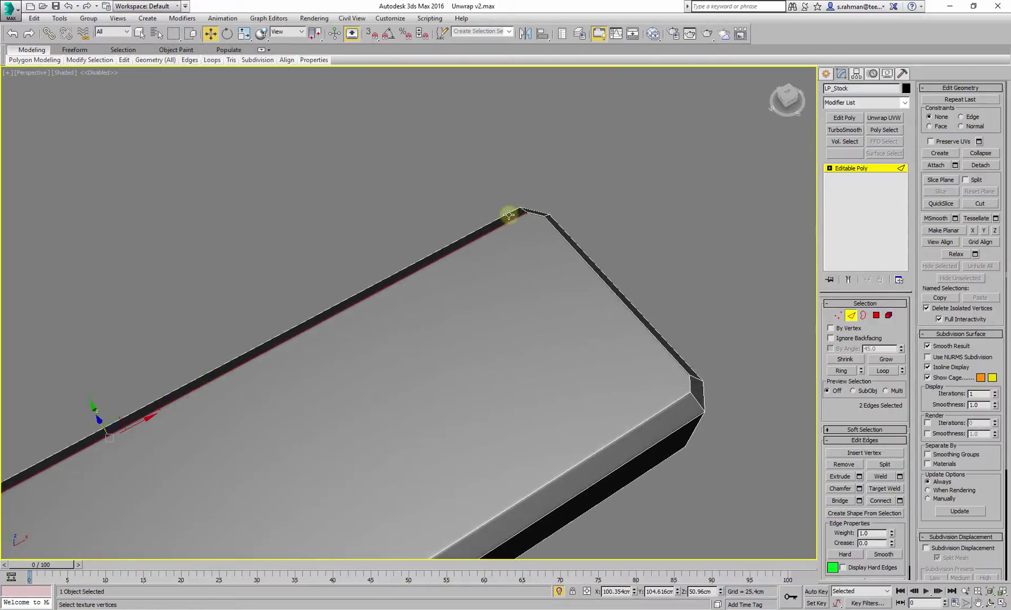
ctrl+click(536, 215)
middle_drag(600, 391, 597, 334)
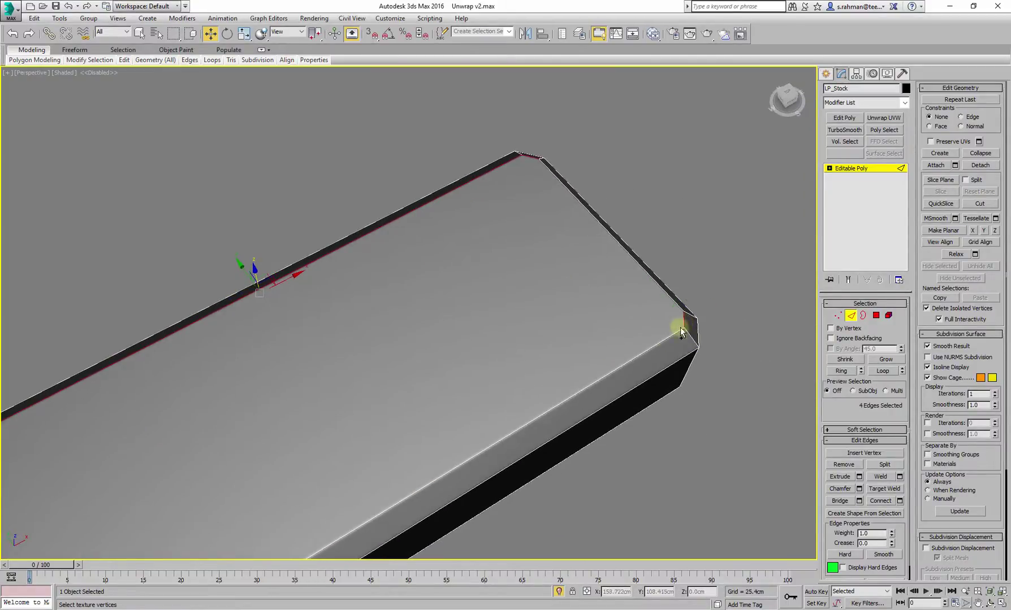
ctrl+click(664, 341)
middle_drag(458, 446, 628, 300)
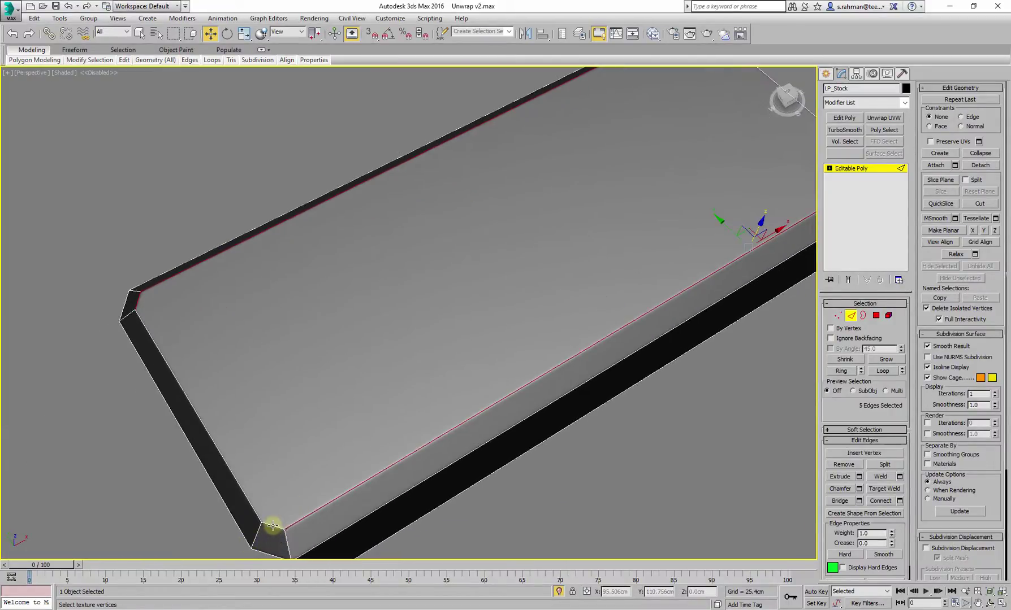
ctrl+click(272, 525)
middle_drag(454, 447, 451, 424)
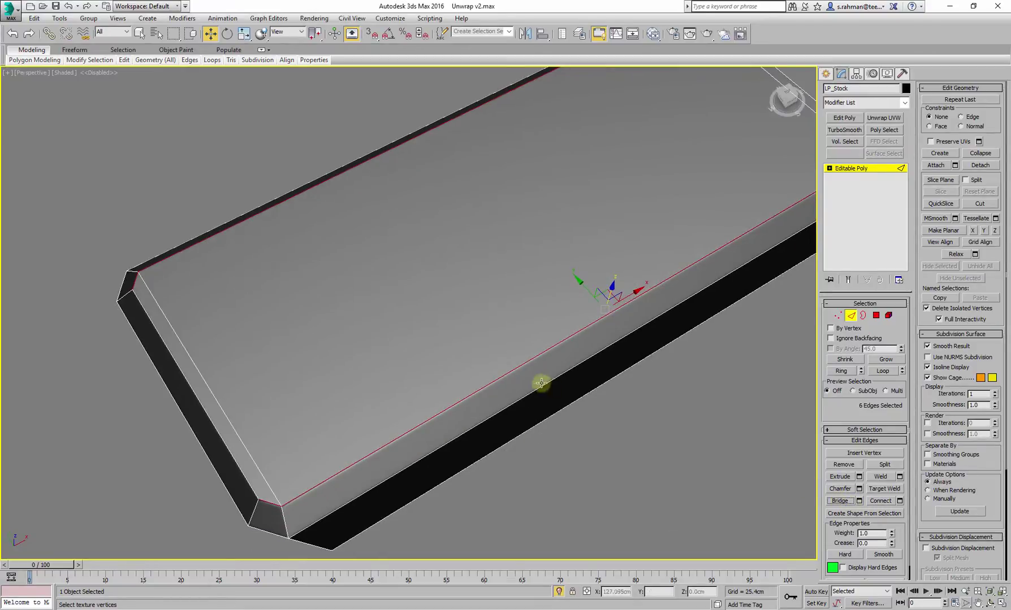
scroll(535, 477, down, 5)
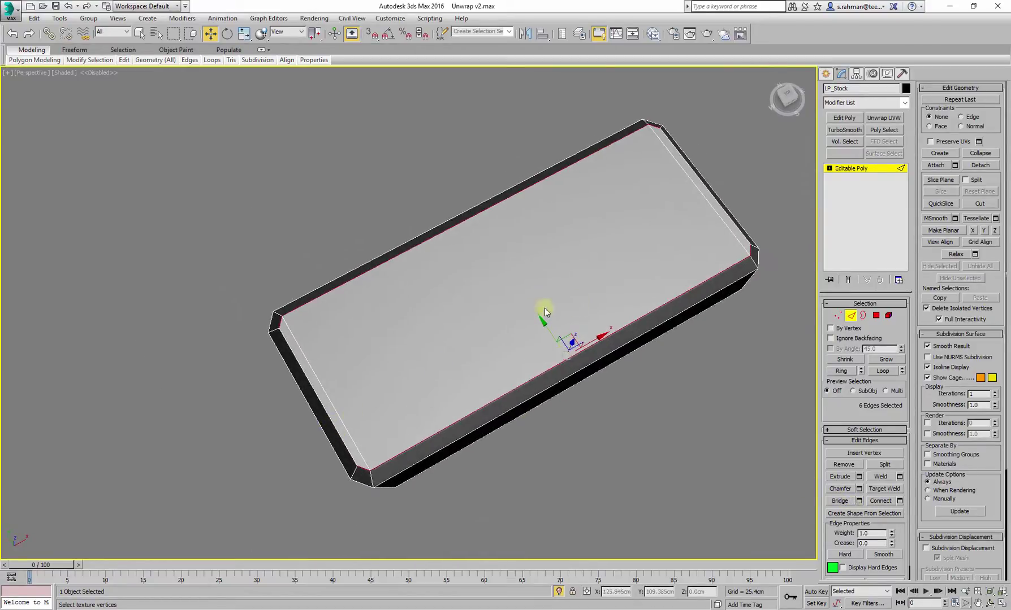
Select all polygons of the underside's flat face and rim using selection By Angle at 2.0, and delete them.
alt+middle_drag(544, 311, 848, 273)
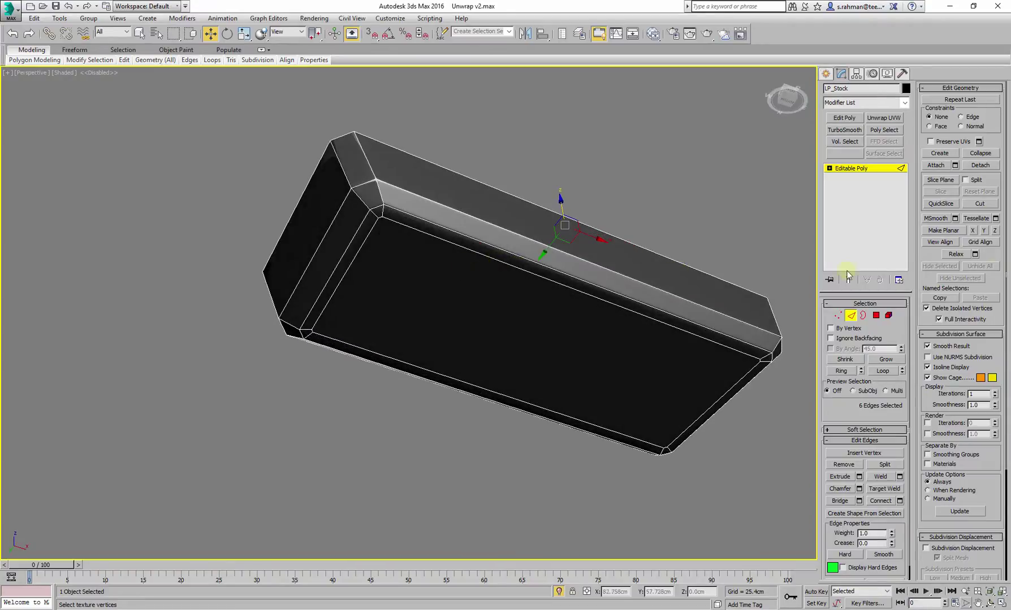
click(876, 314)
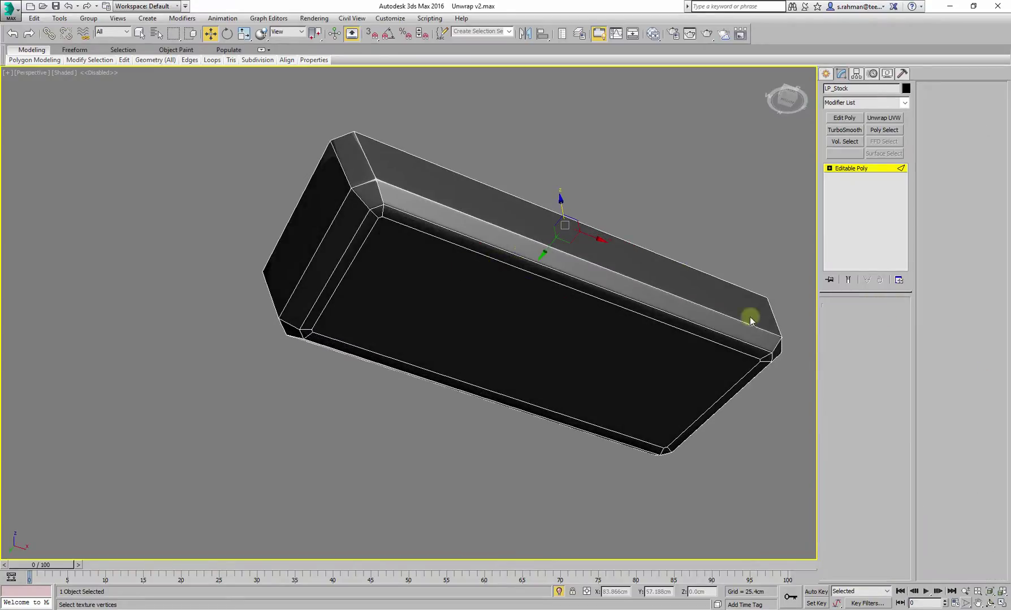
click(383, 243)
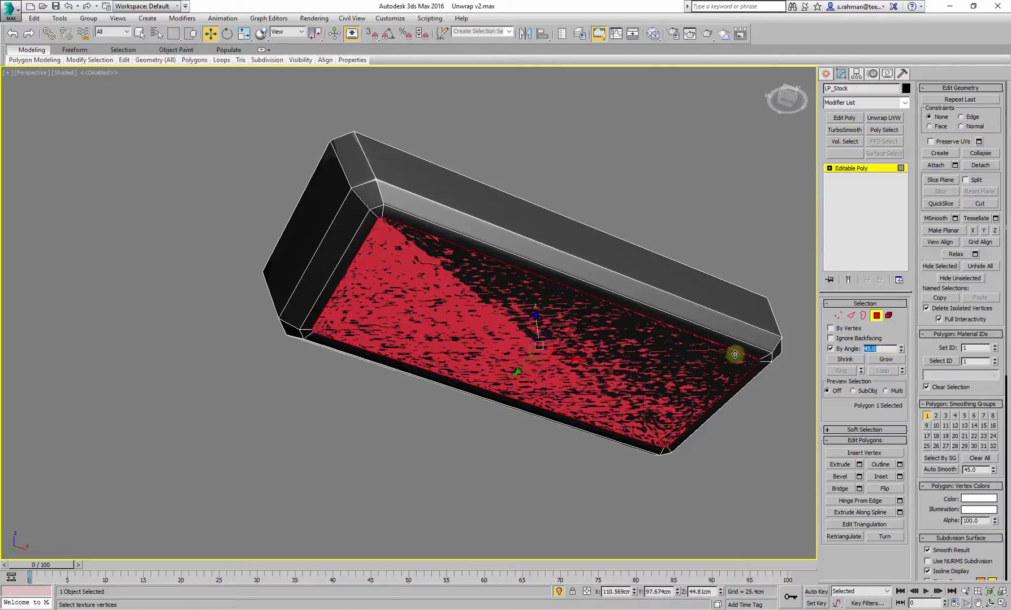
click(530, 305)
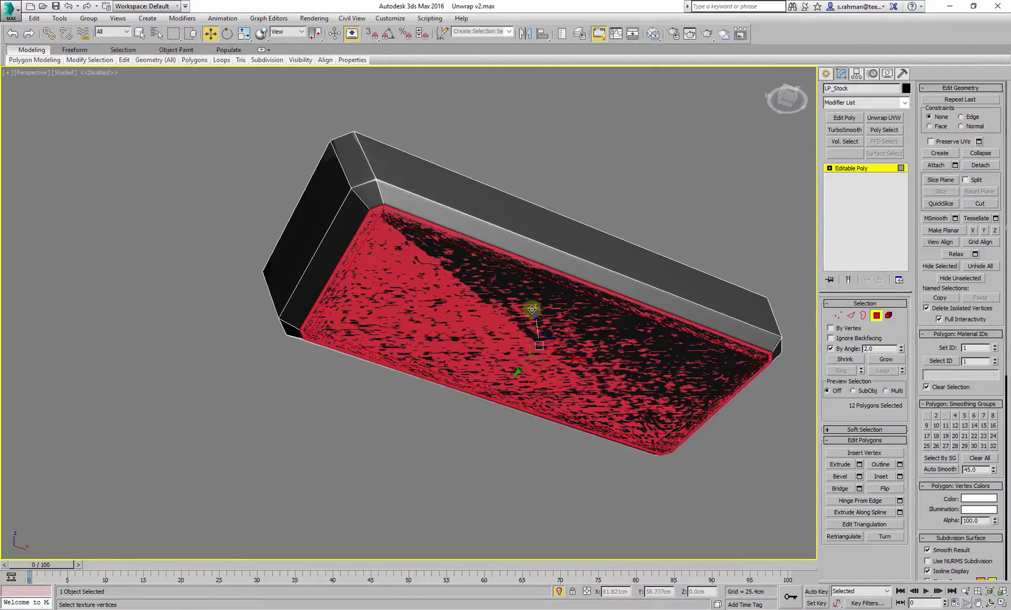
alt+middle_drag(530, 304, 496, 328)
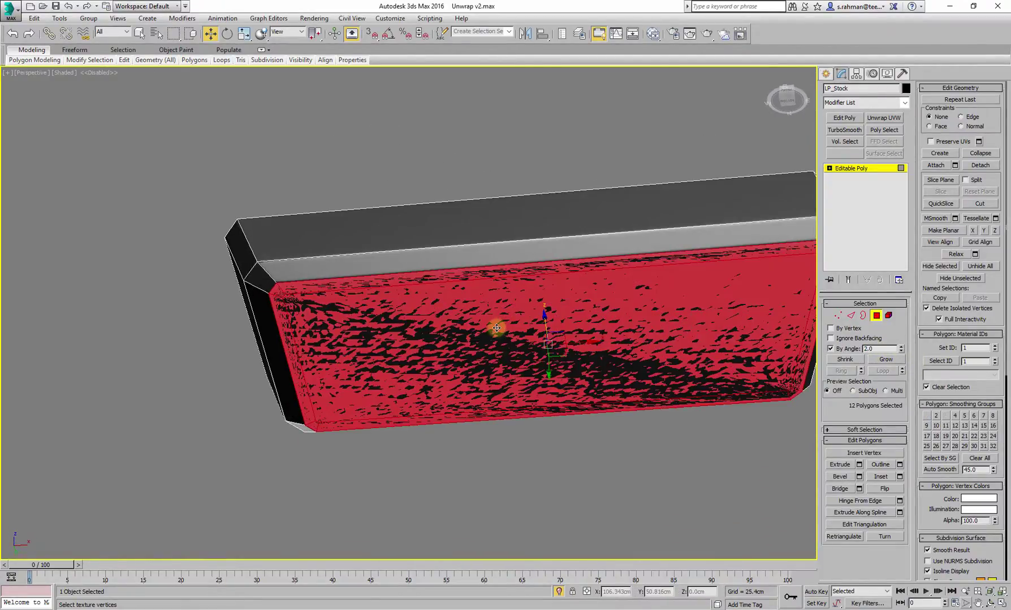
alt+click(496, 327)
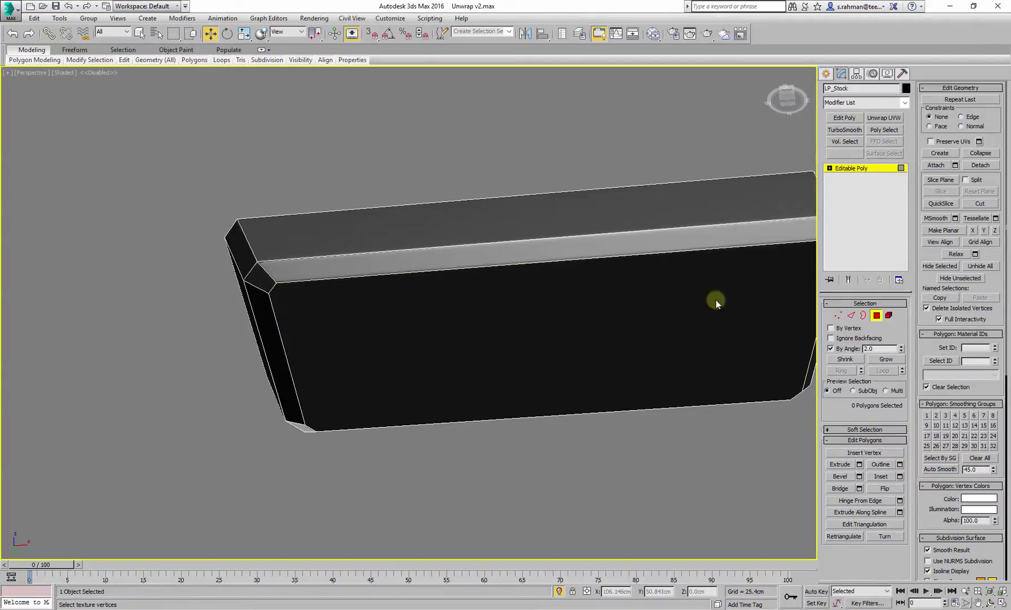
Select the bottom opening's border edges along both long sides and all four corners, bridge them, and return to object level.
click(851, 318)
double_click(264, 279)
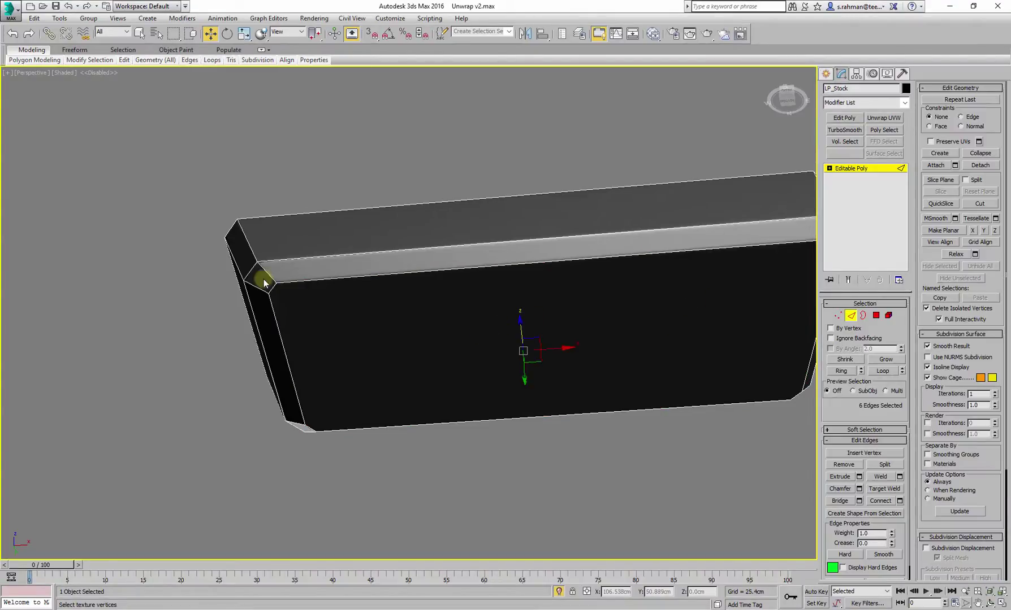
double_click(296, 282)
middle_drag(447, 306, 321, 253)
scroll(330, 307, down, 4)
alt+drag(550, 321, 549, 320)
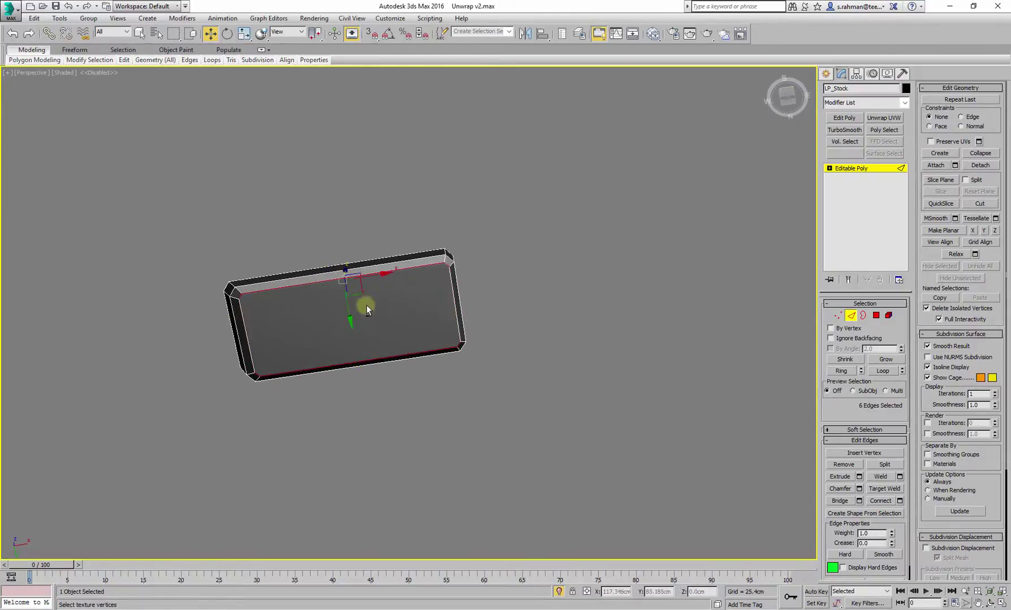
scroll(365, 324, up, 5)
middle_drag(378, 323, 456, 318)
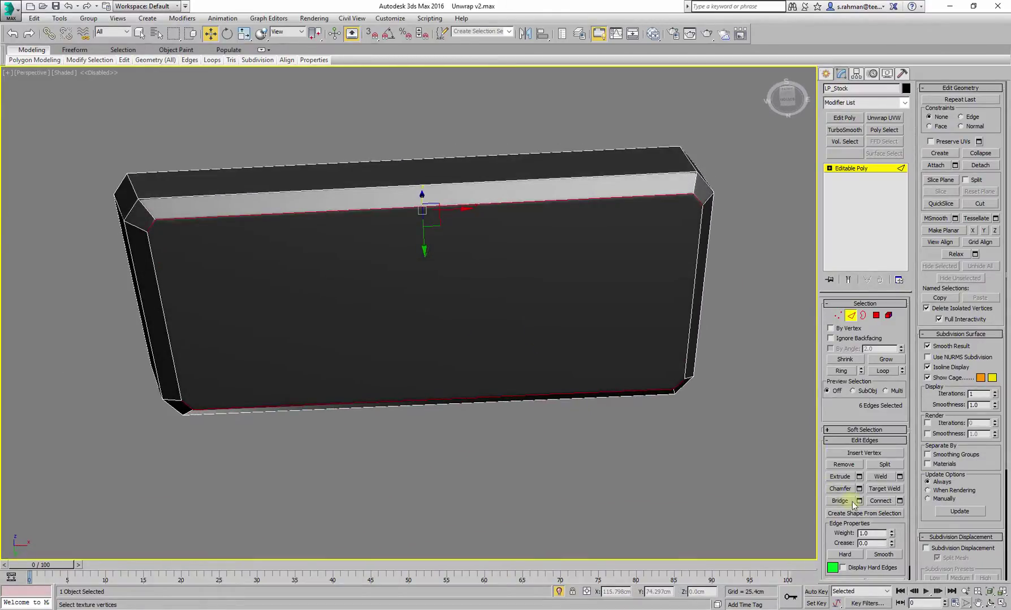
alt+middle_drag(510, 424, 448, 323)
click(851, 316)
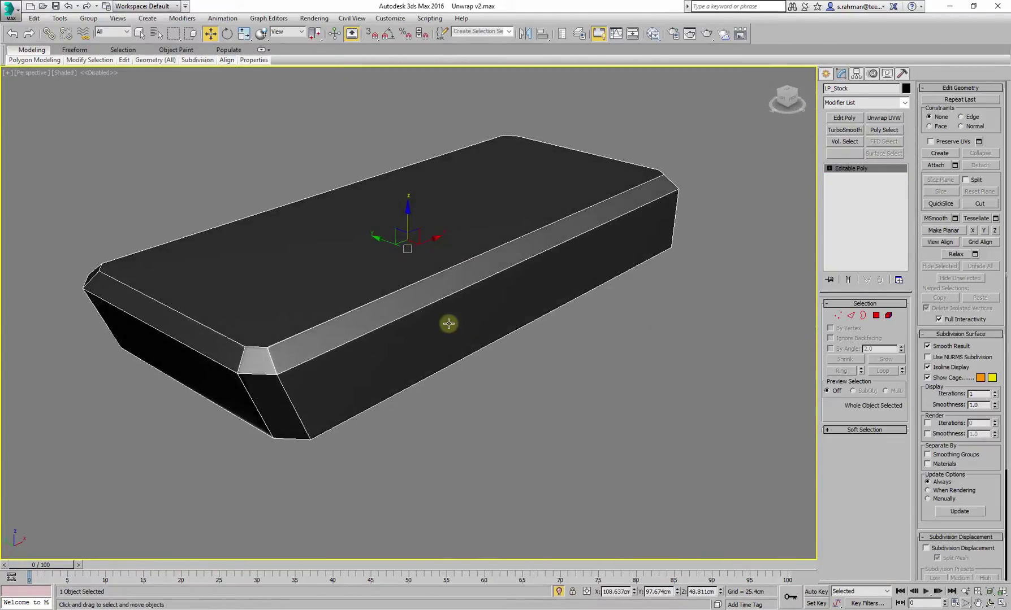
click(875, 316)
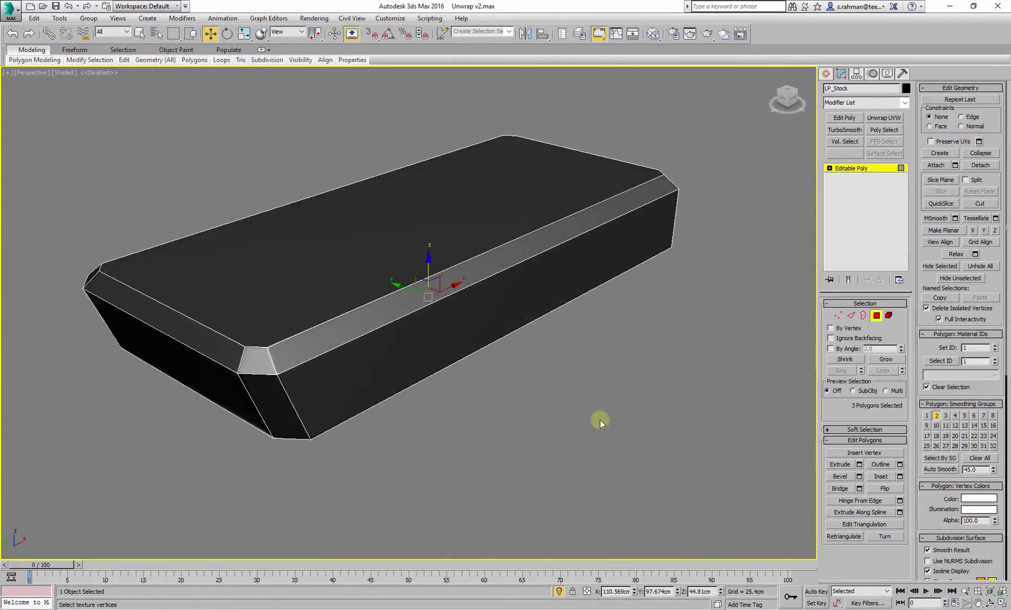
click(875, 315)
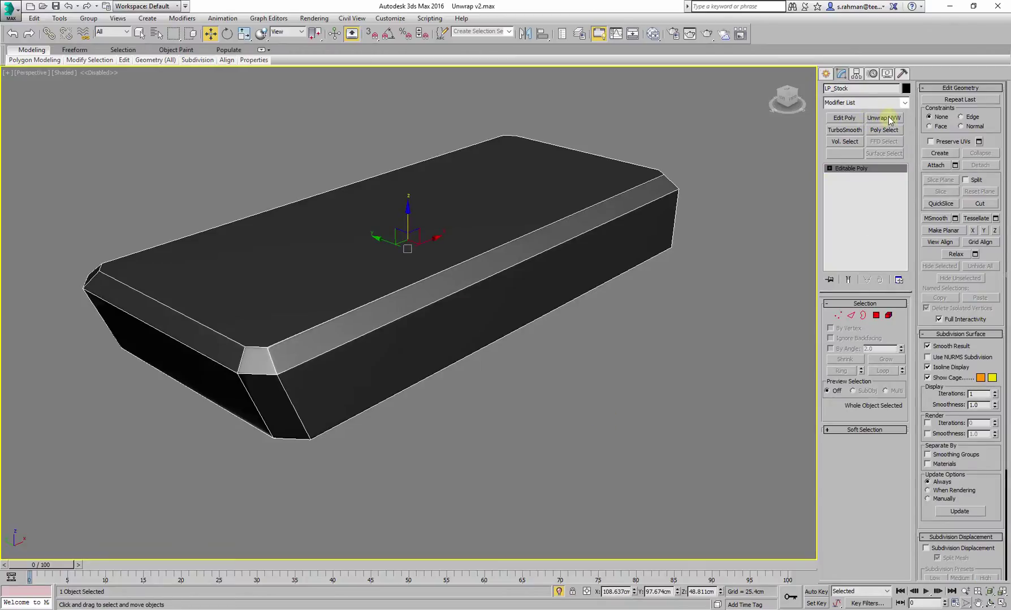
Apply an Unwrap UVW modifier to LP_Stock and open its UV editor.
click(883, 117)
click(865, 425)
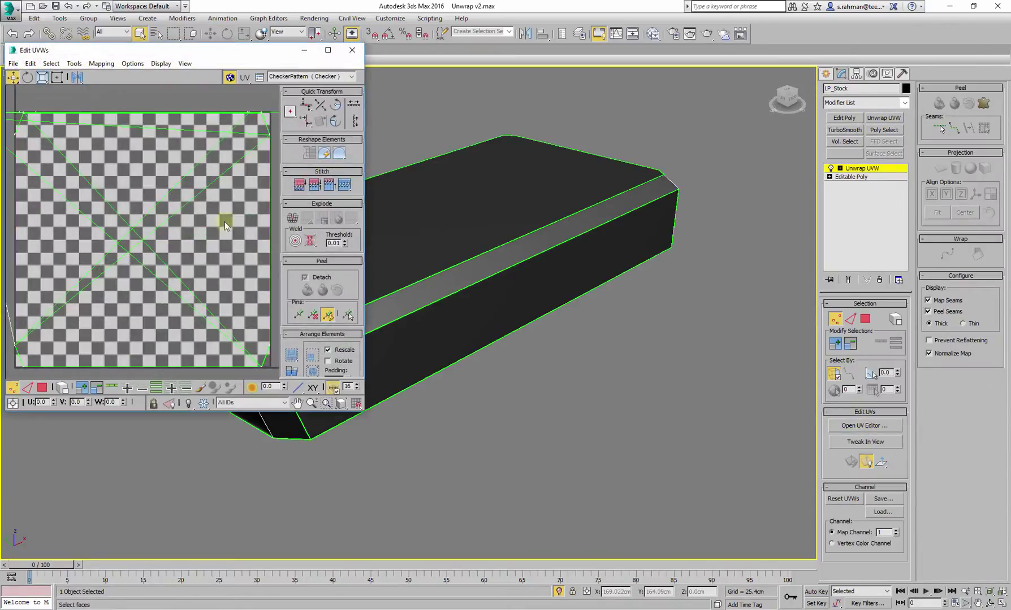
scroll(571, 311, down, 6)
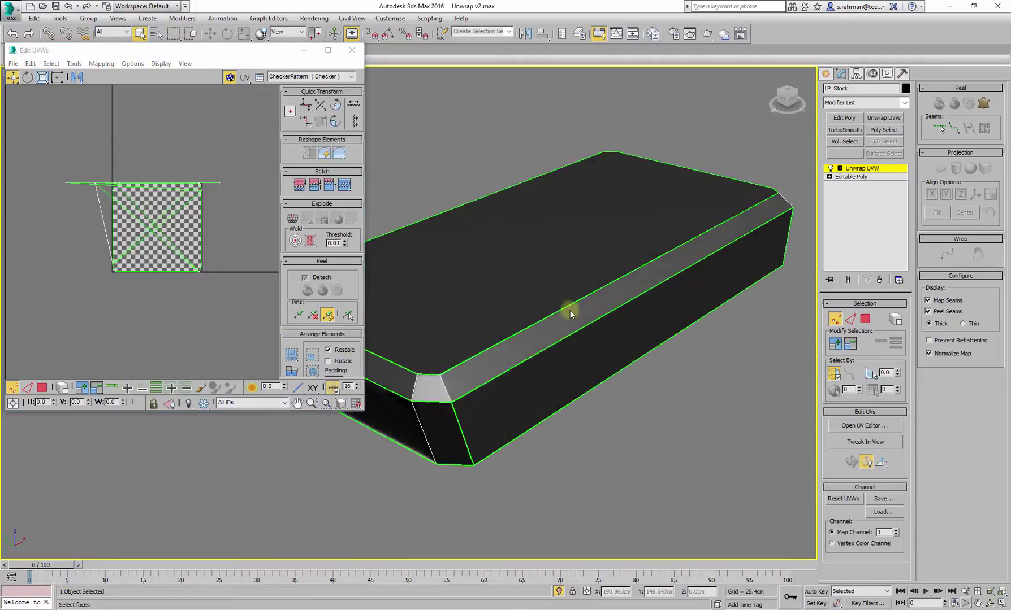
alt+middle_drag(571, 310, 452, 296)
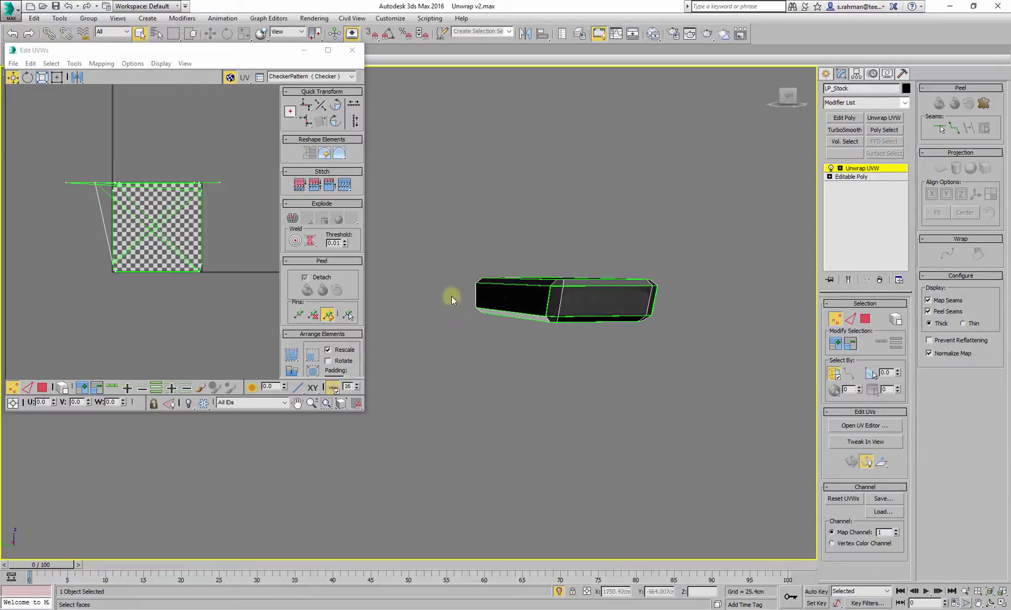
alt+middle_drag(588, 295, 591, 323)
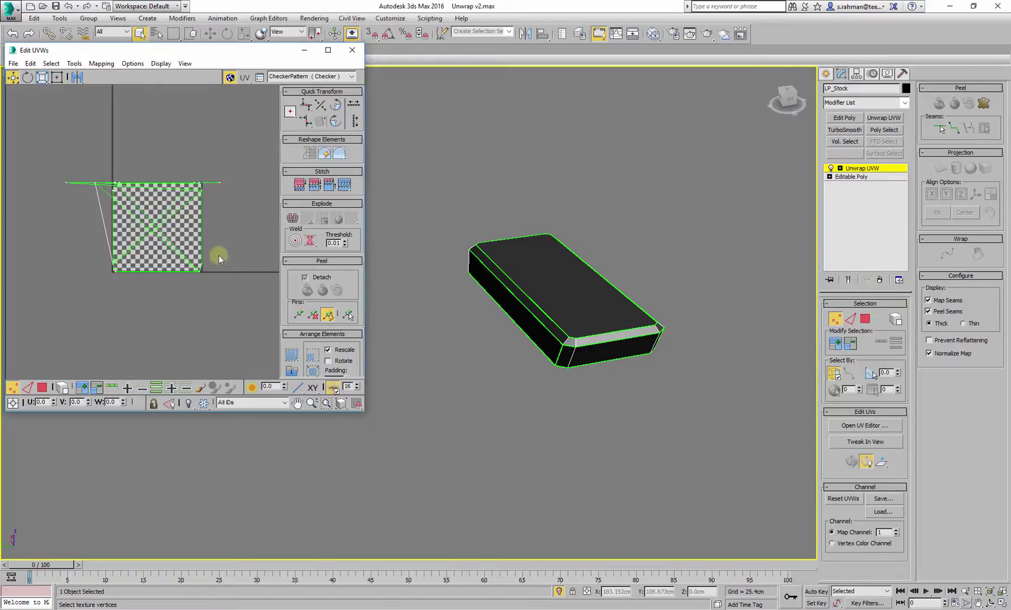
Select all the stock's faces and give them a planar UV projection aligned to the current view.
click(865, 319)
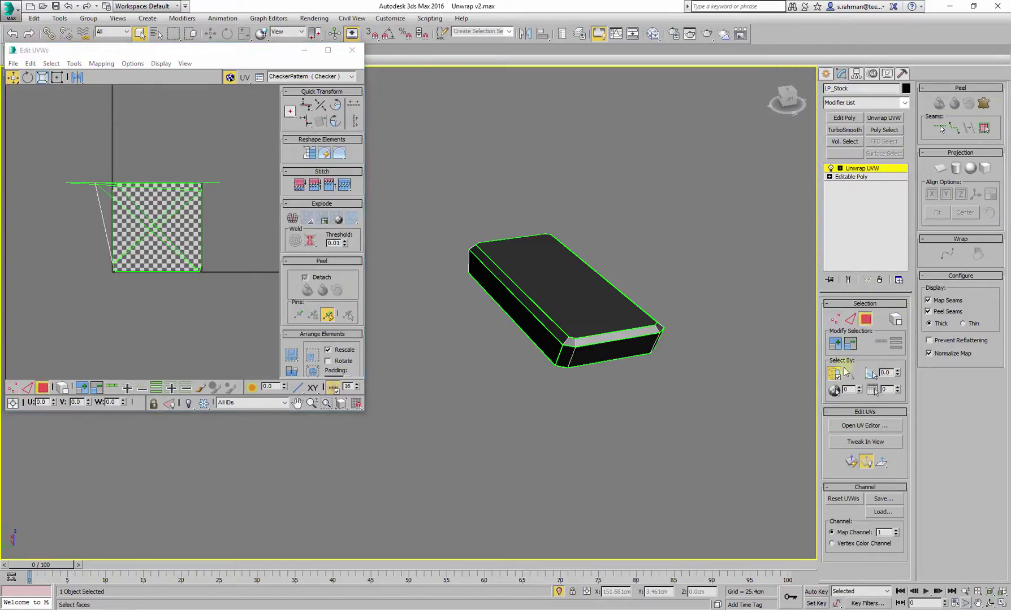
drag(390, 185, 663, 397)
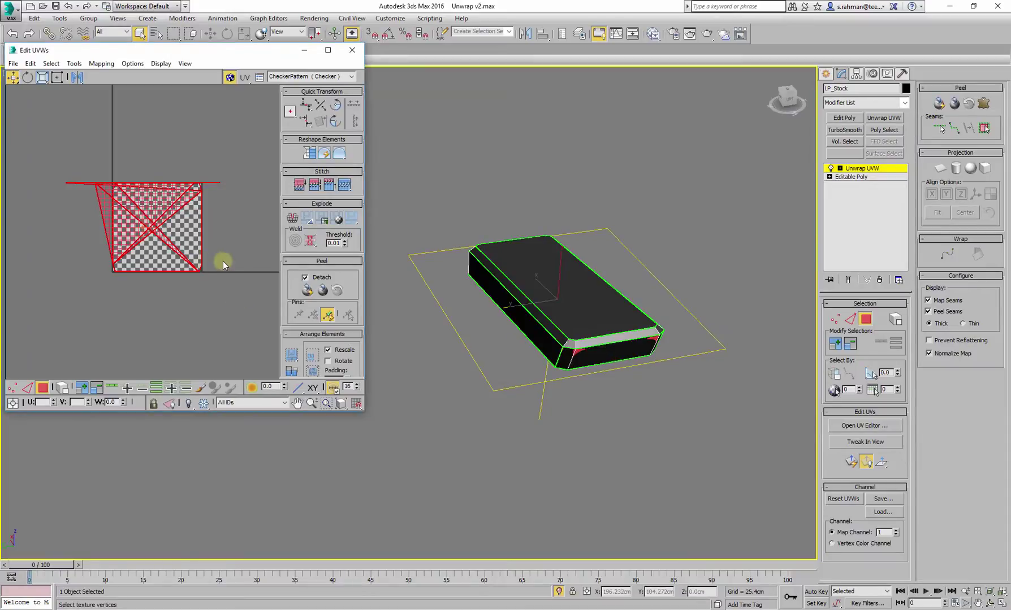
mouse_move(678, 205)
alt+middle_down()
mouse_move(577, 230)
mouse_move(562, 274)
mouse_move(586, 285)
alt+middle_up()
scroll(555, 232, up, 3)
click(939, 168)
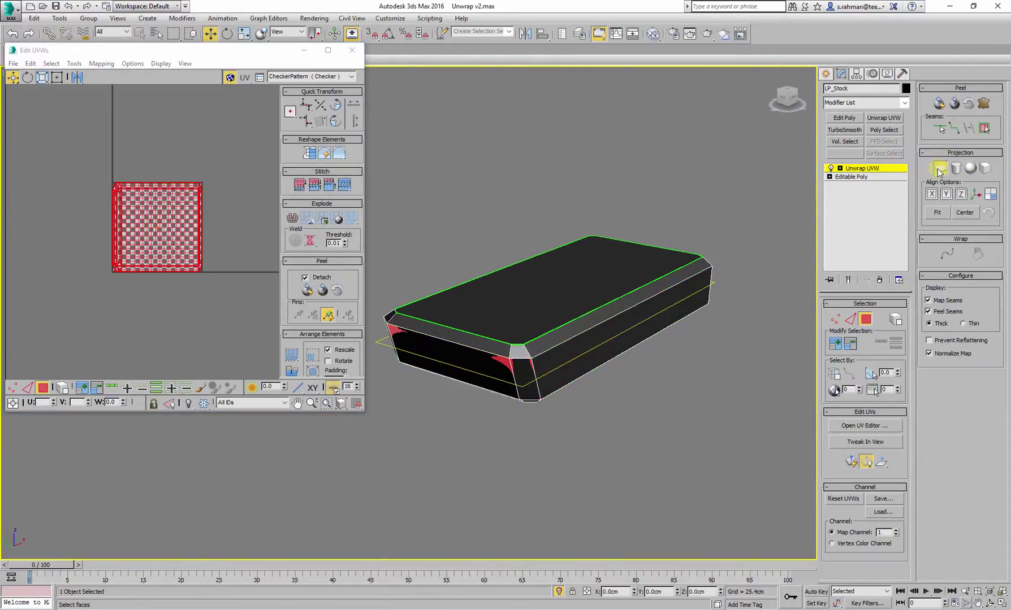
click(988, 195)
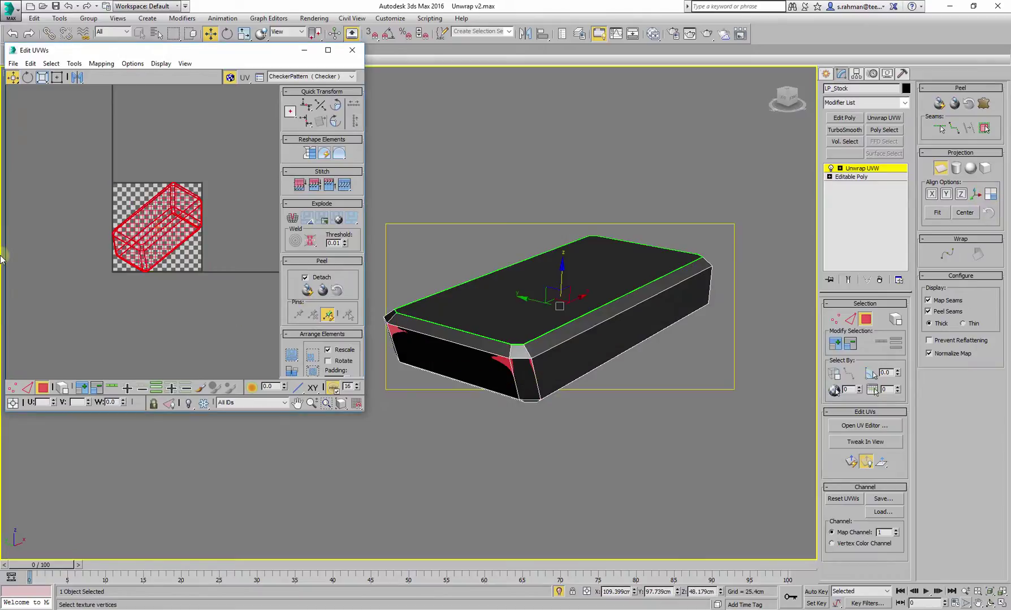
click(946, 170)
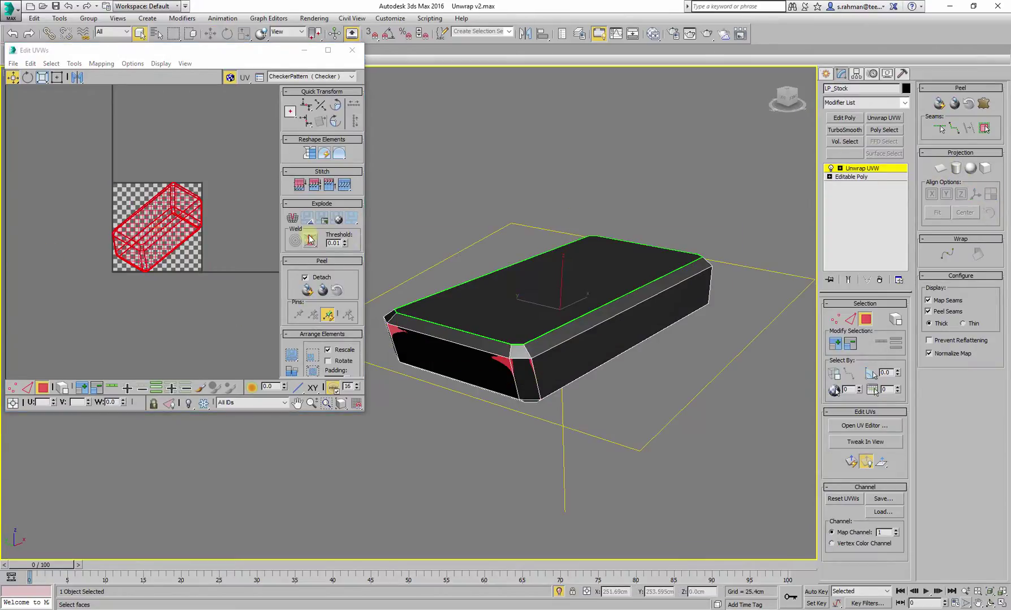
Hide the checker background in the UV editor and move the stock's UV cluster off the UV tile.
click(230, 77)
middle_drag(169, 244, 75, 246)
alt+middle_drag(502, 252, 641, 259)
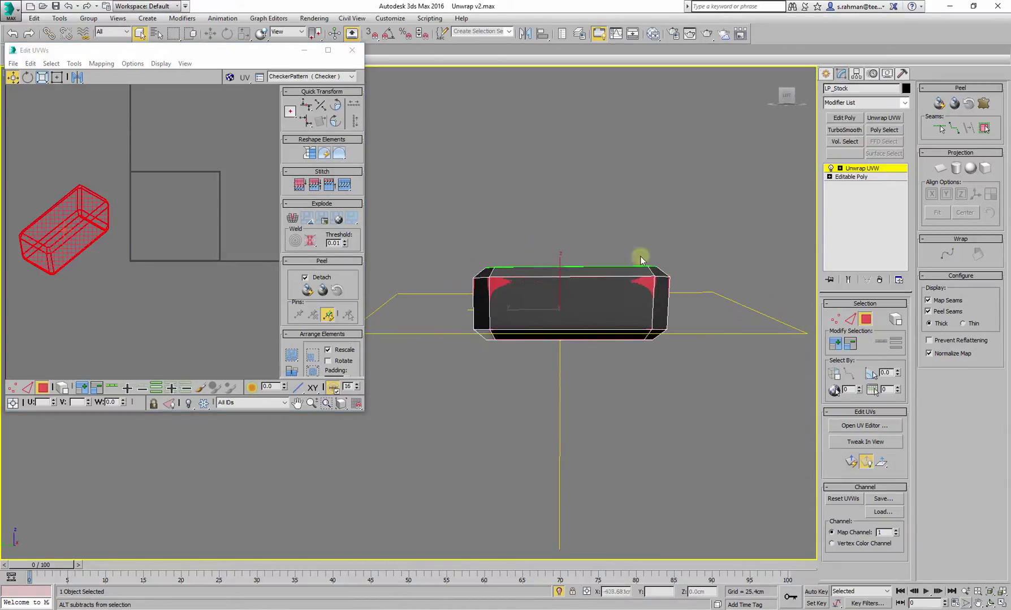
Select the band of faces around the stock's sides, break them from the UV cluster and move their shell away.
click(426, 331)
drag(753, 295, 757, 291)
alt+middle_drag(746, 283, 638, 316)
middle_drag(72, 237, 110, 239)
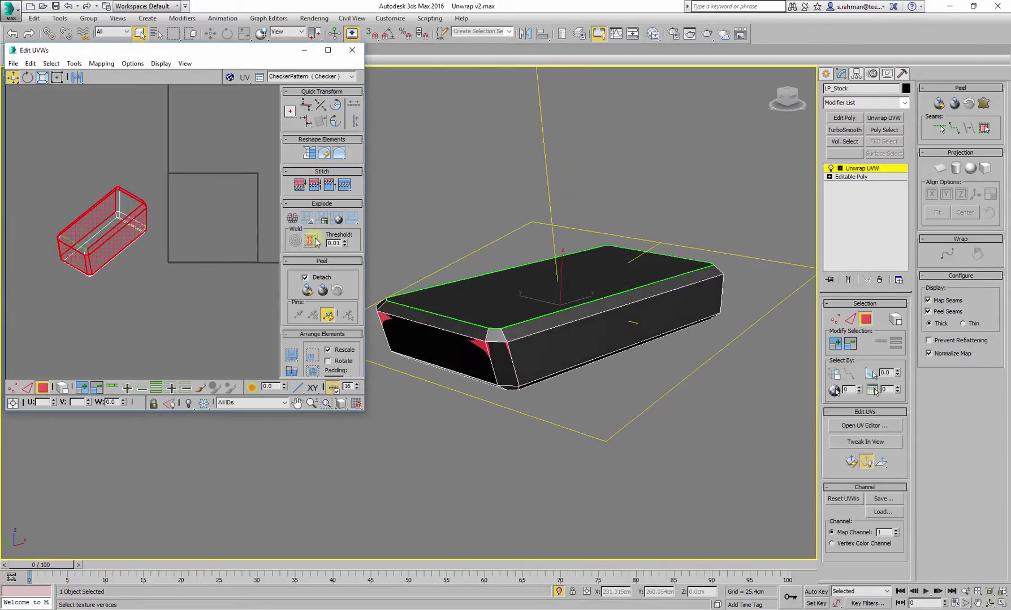
drag(126, 232, 215, 288)
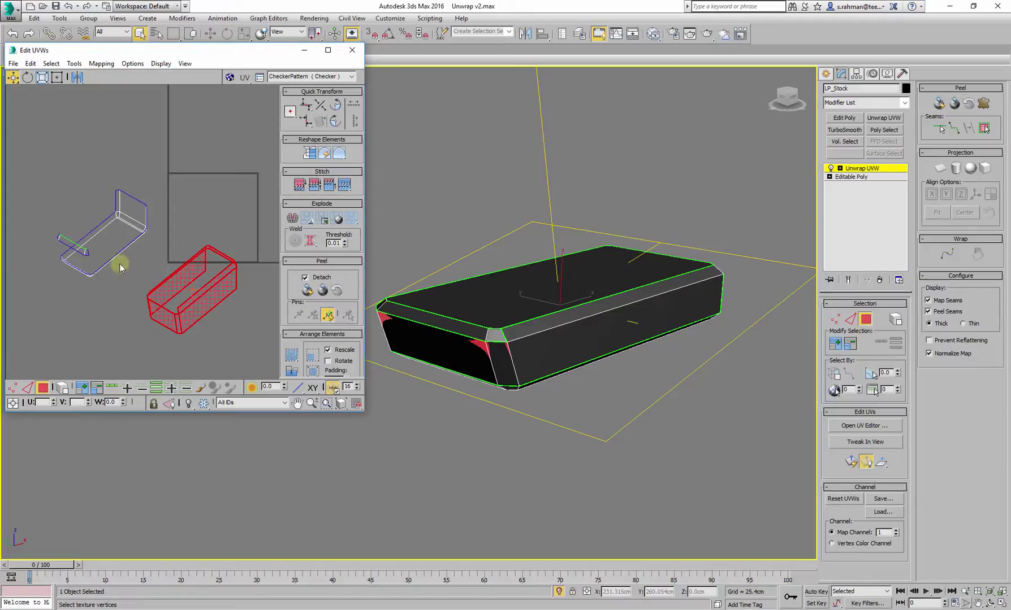
Select the small end strip's UV faces and move them away from the larger remaining shell.
click(64, 241)
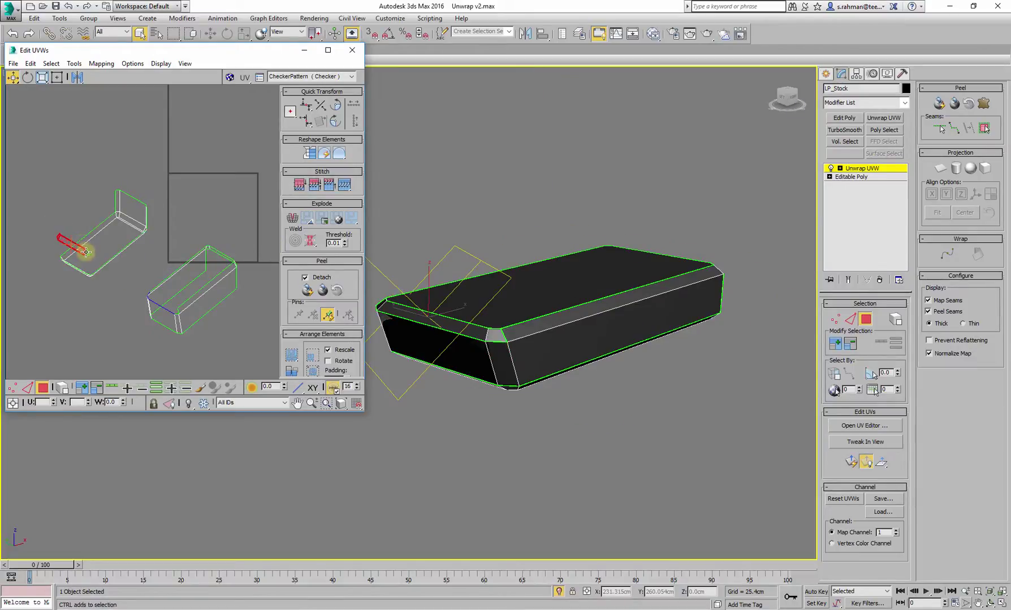
click(76, 245)
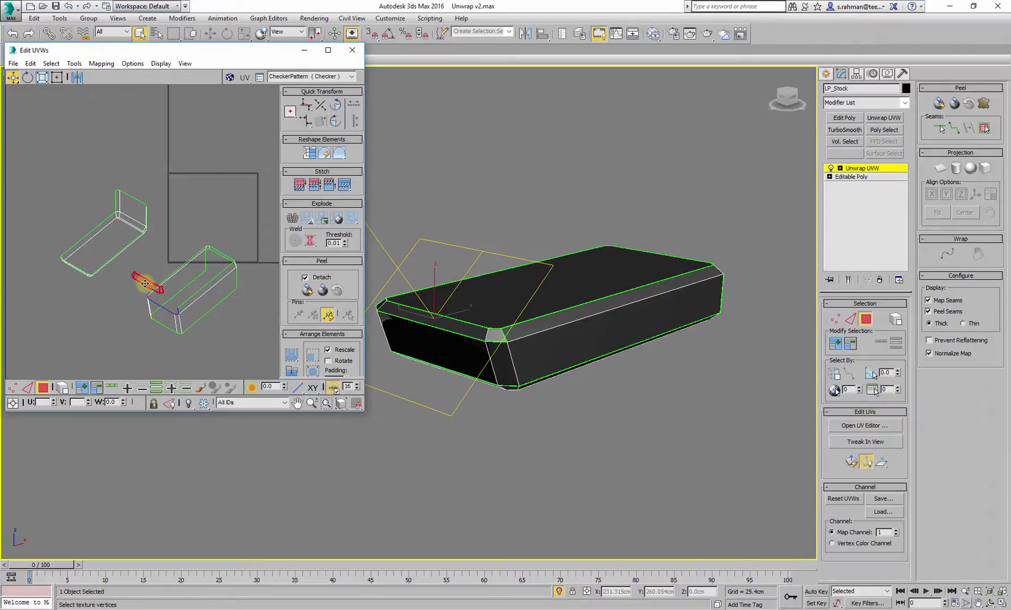
click(119, 252)
Select all the stock's faces and reproject their UVs with a planar mapping aligned to the current view.
alt+middle_drag(516, 268, 445, 222)
key(ctrl+a)
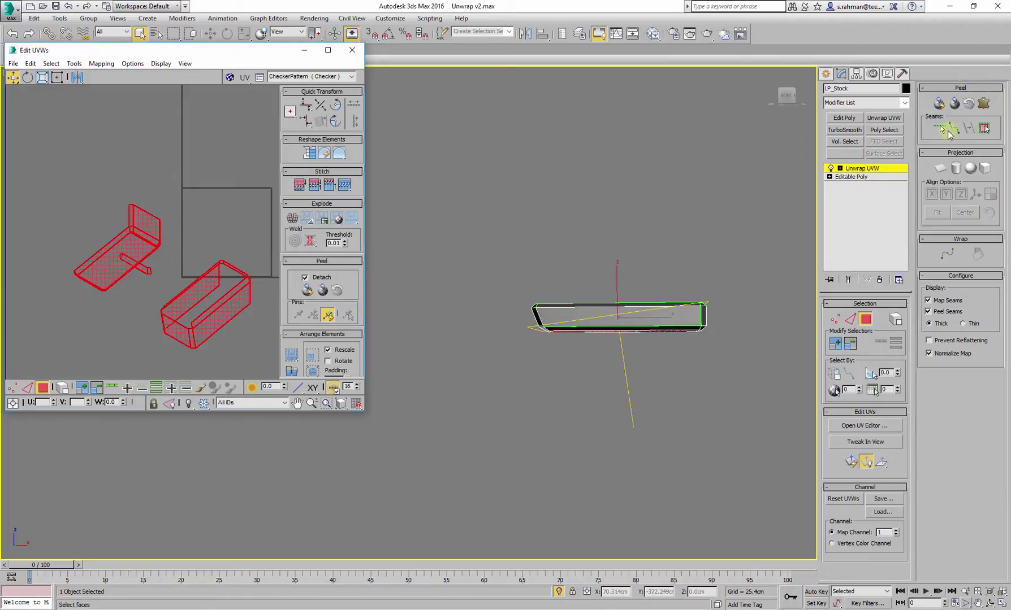
click(940, 168)
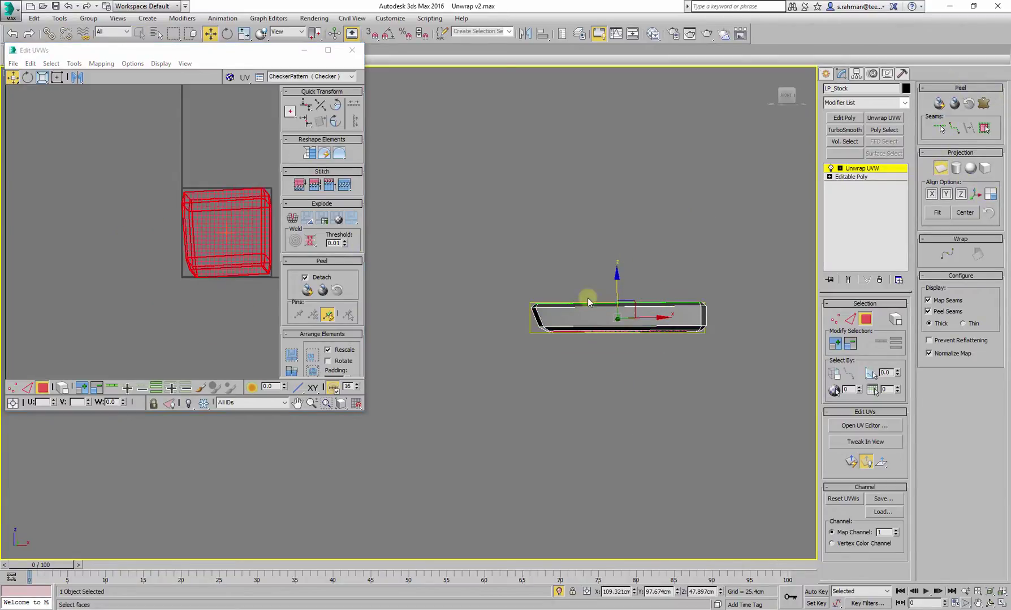
alt+middle_drag(588, 302, 599, 339)
click(991, 196)
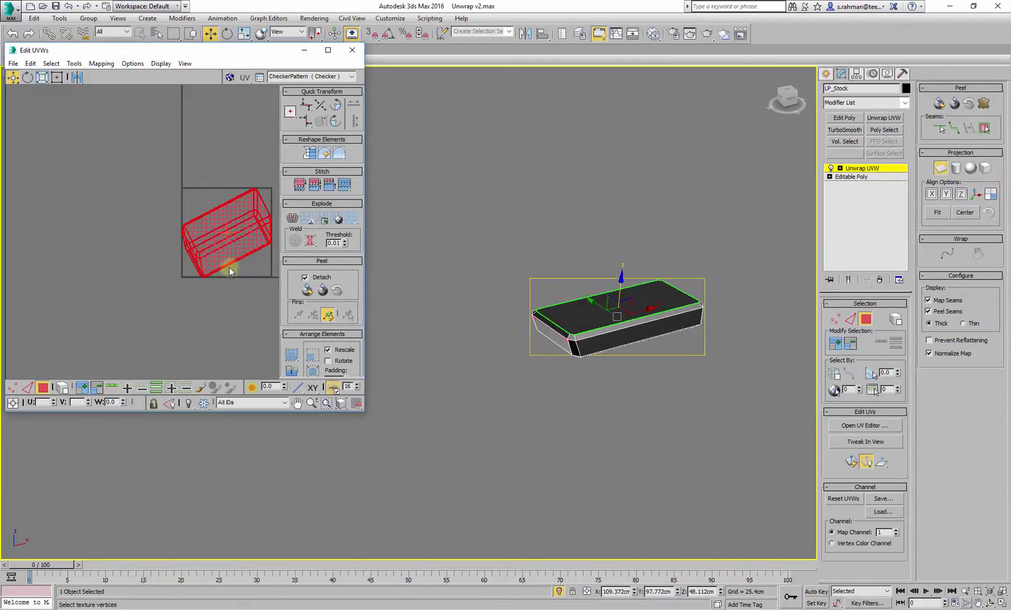
End the planar projection, select the faces around the stock's sides, break them off and move their shell outside the UV tile.
alt+middle_drag(594, 257, 563, 229)
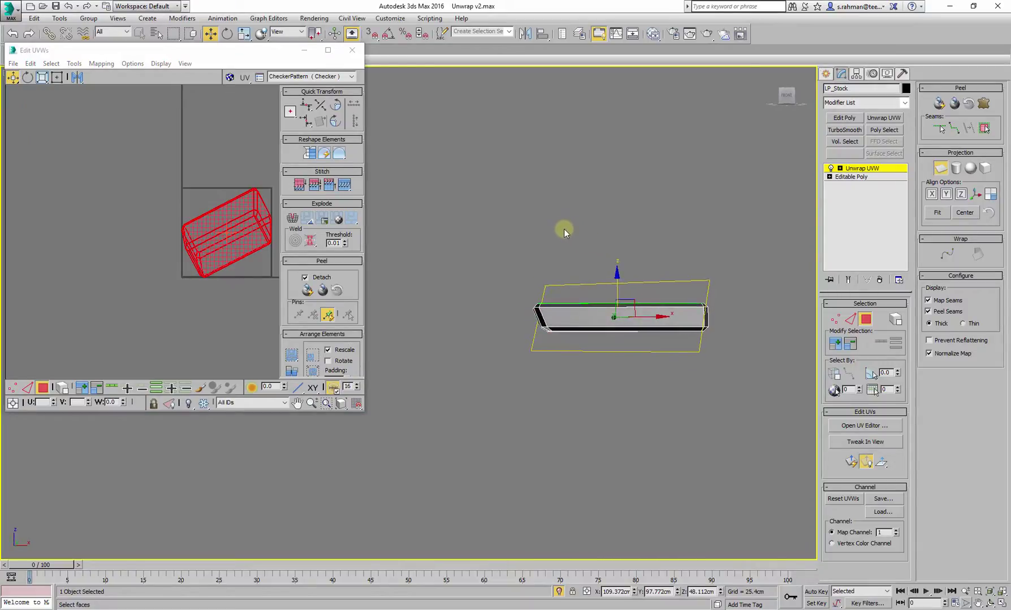
click(941, 169)
click(717, 315)
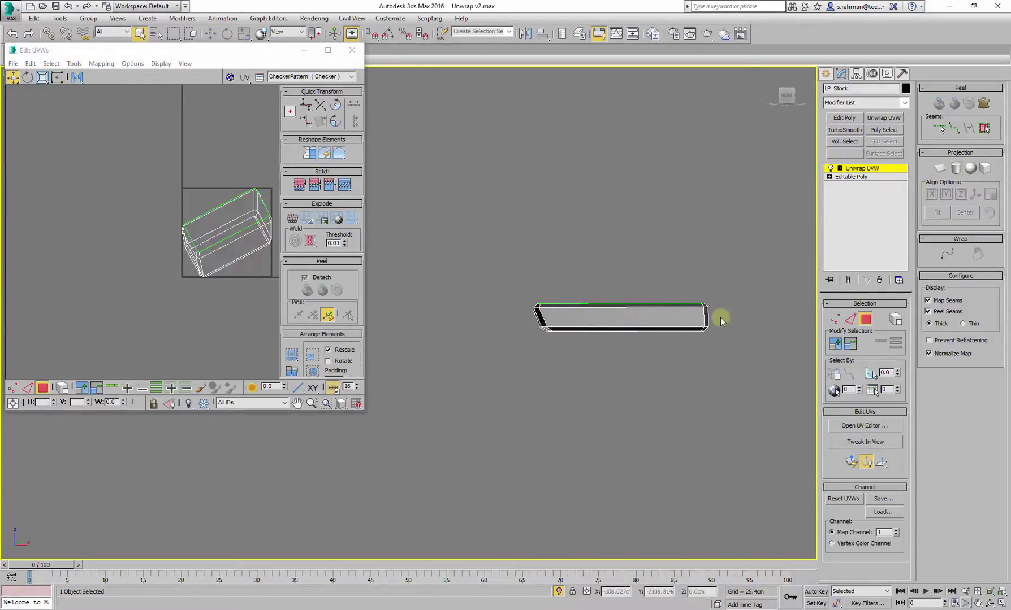
click(520, 318)
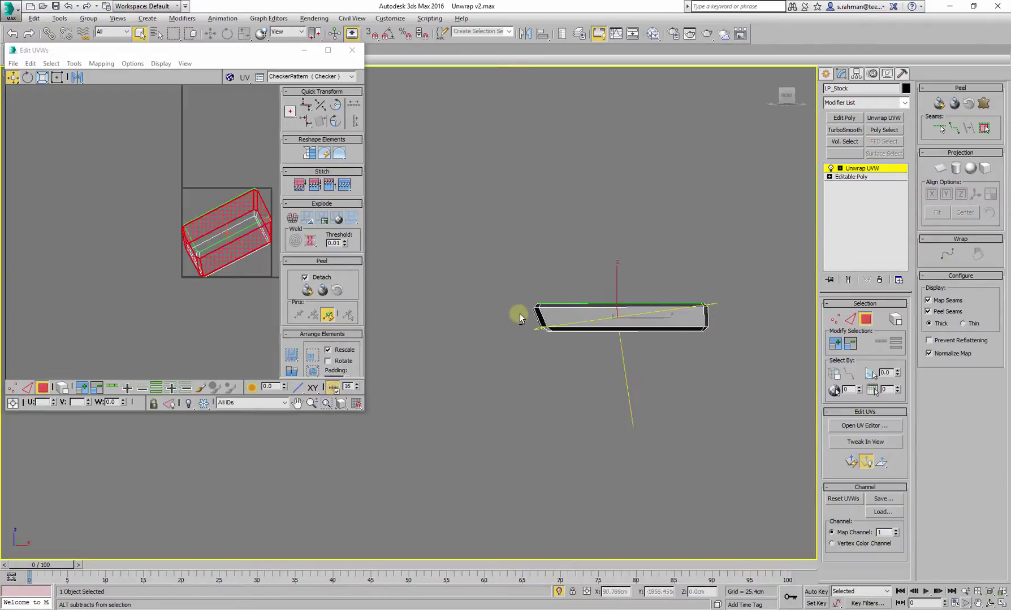
alt+middle_drag(520, 319, 740, 303)
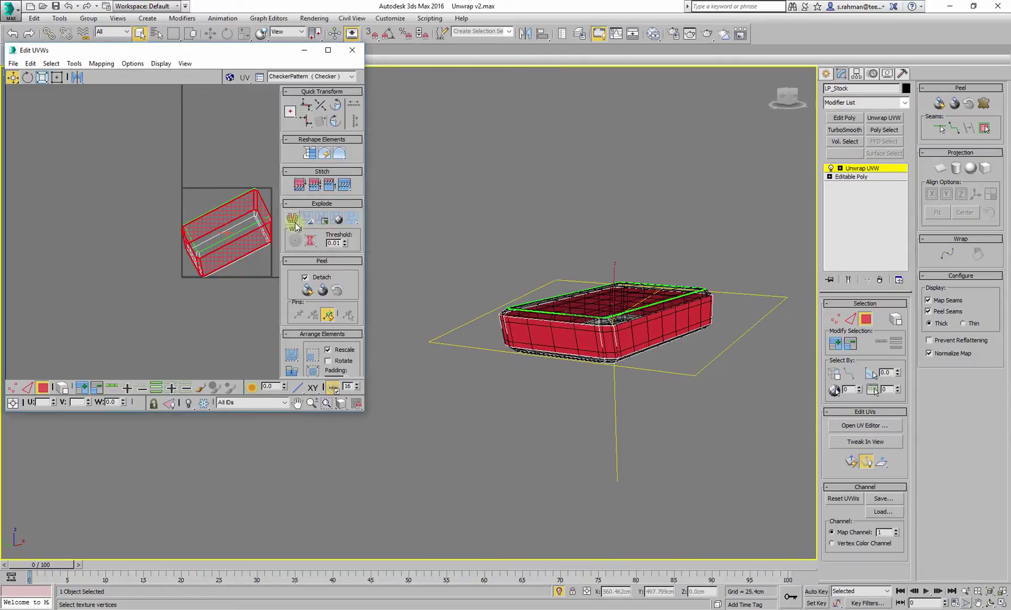
click(295, 225)
drag(233, 247, 88, 231)
click(157, 209)
Maximize the UV editor and separate the overlapping upper and lower shells, moving one above and the other below the UV tile.
middle_drag(184, 240, 177, 244)
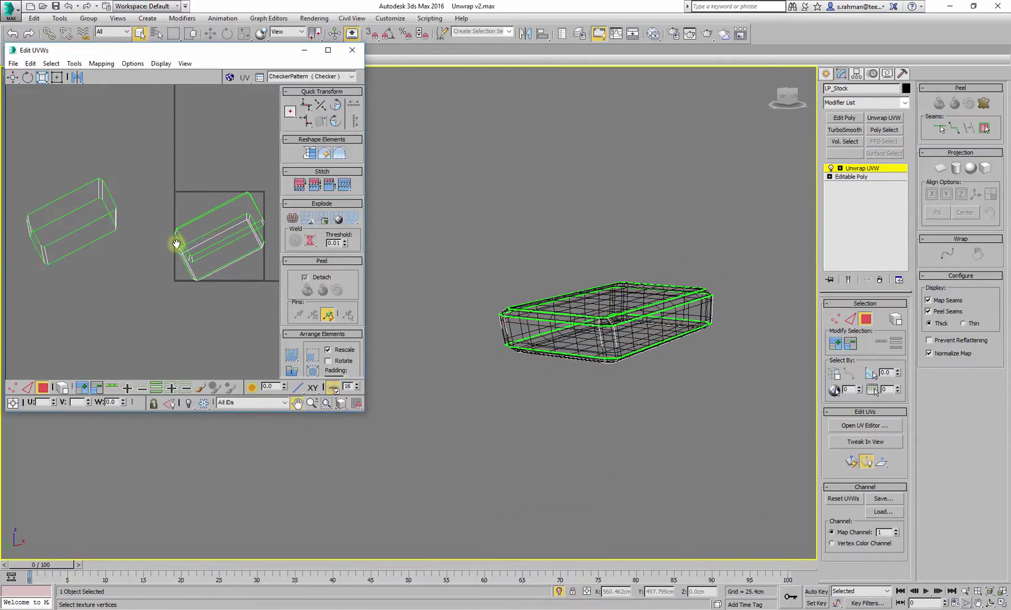
scroll(199, 226, up, 2)
scroll(227, 226, down, 4)
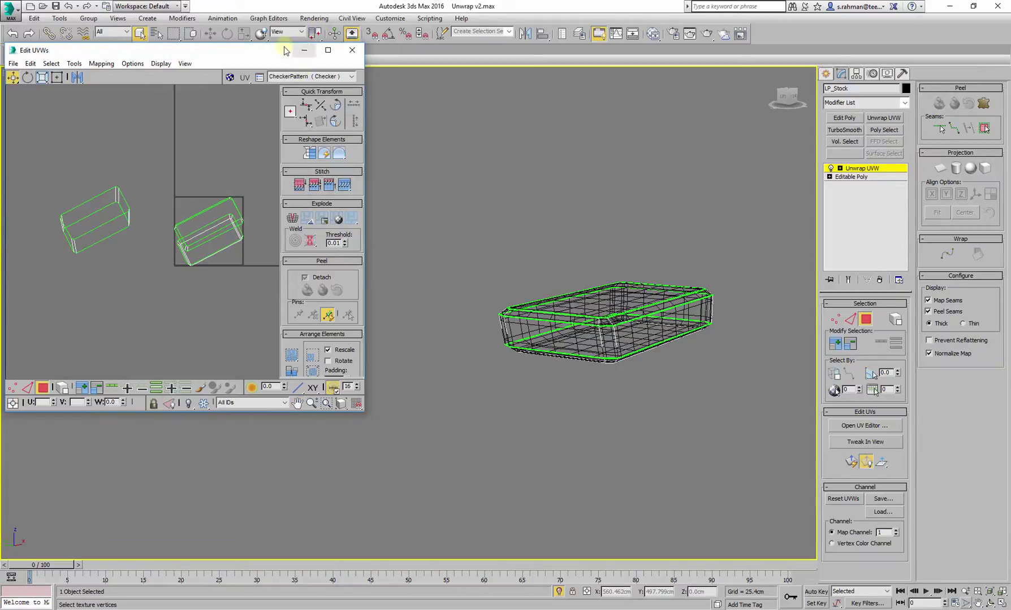
double_click(284, 51)
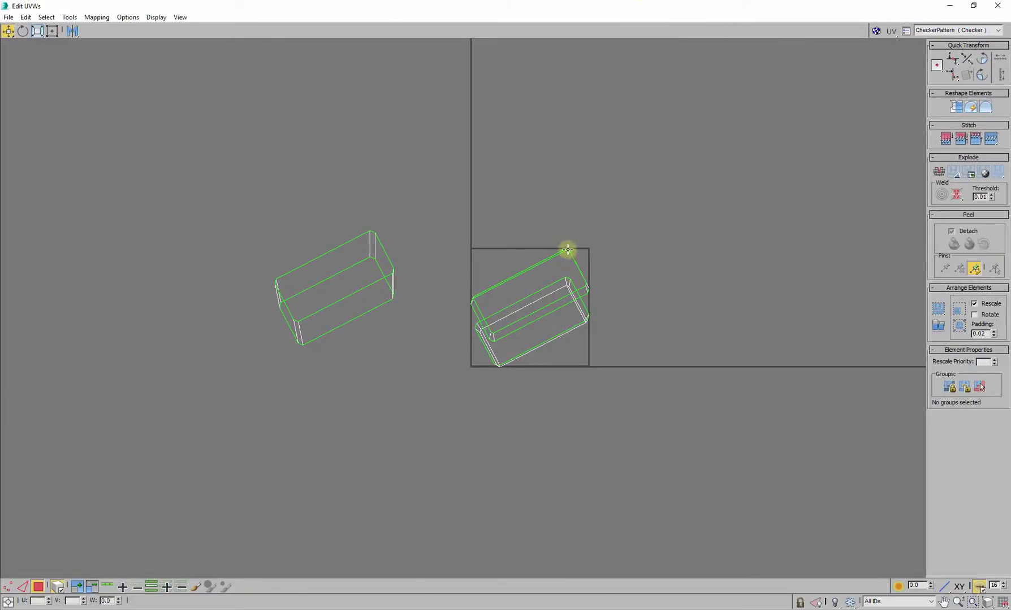
drag(569, 257, 549, 168)
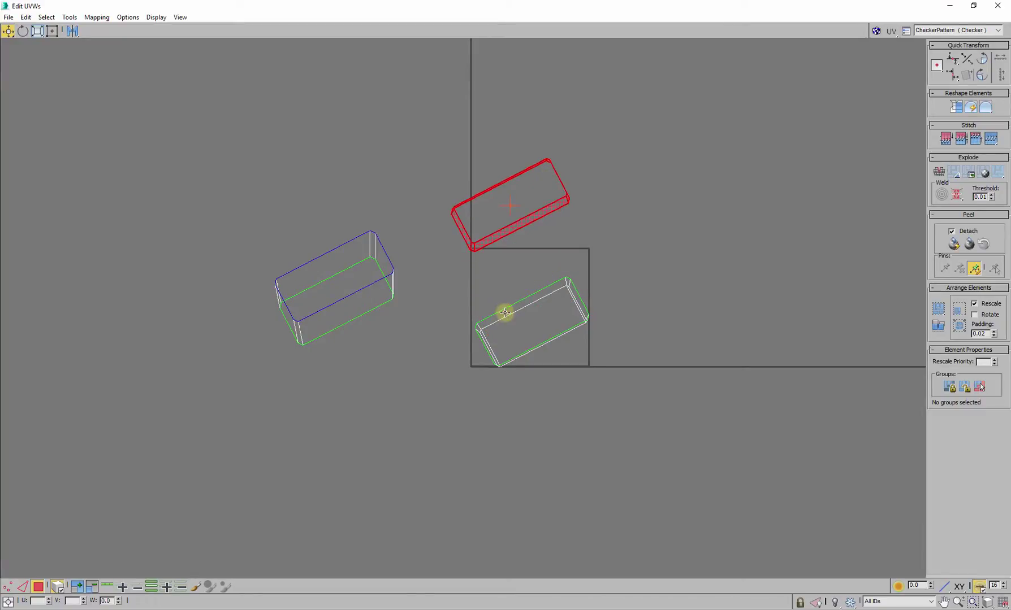
drag(505, 313, 468, 357)
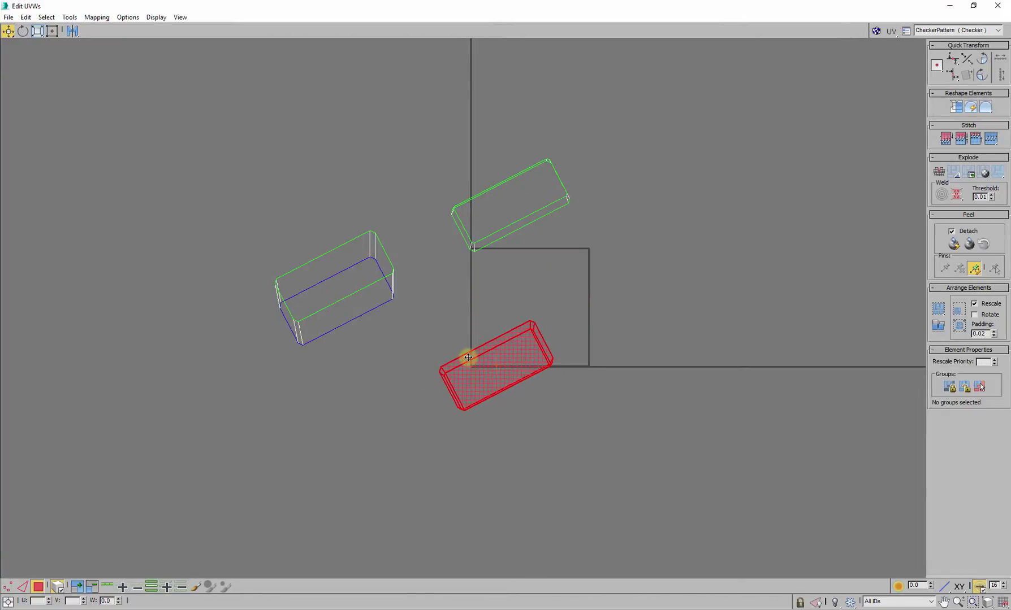
Restore the UV editor's size and examine which parts of the stock each UV shell covers, in shaded and wireframe display.
double_click(455, 5)
scroll(573, 410, up, 8)
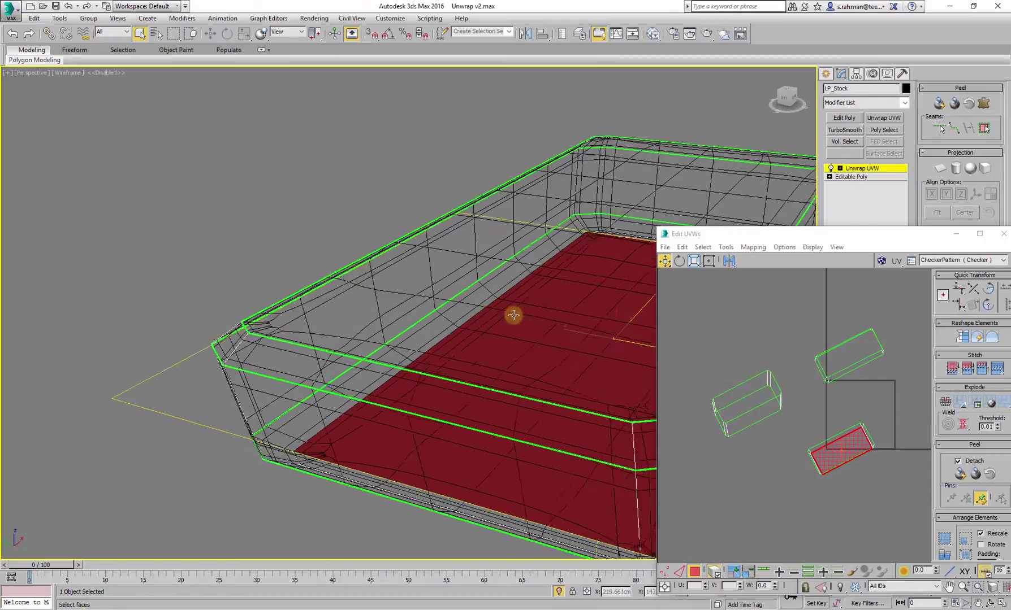
scroll(513, 315, down, 3)
mouse_move(429, 320)
alt+middle_down()
mouse_move(384, 311)
mouse_move(368, 323)
mouse_move(323, 320)
mouse_move(327, 371)
mouse_move(326, 270)
alt+middle_up()
key(F3)
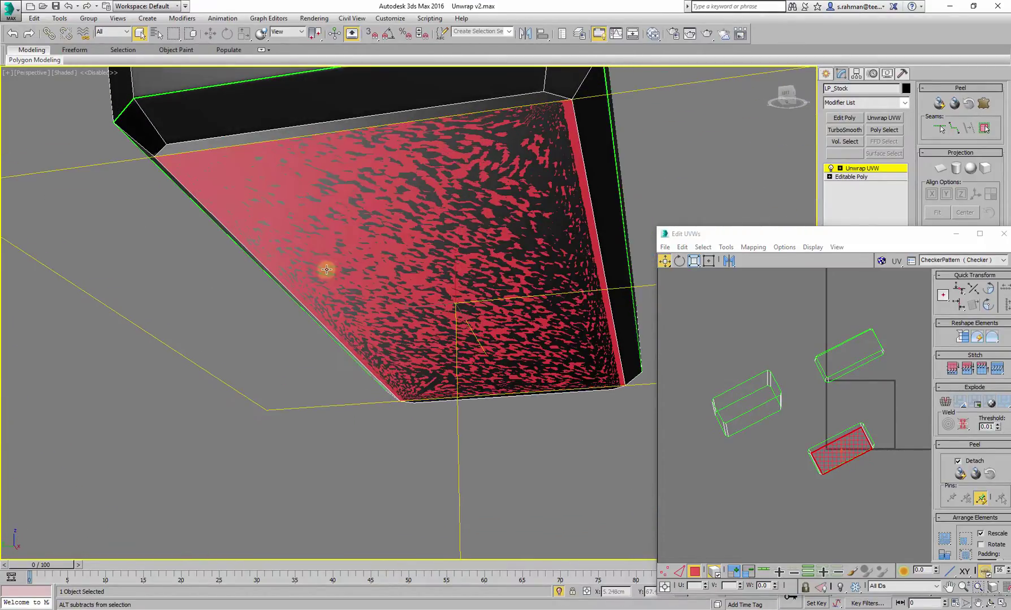
click(763, 382)
mouse_move(603, 341)
middle_down()
mouse_move(499, 349)
mouse_move(442, 377)
mouse_move(461, 383)
mouse_move(239, 381)
mouse_move(503, 382)
mouse_move(451, 324)
mouse_move(462, 334)
middle_up()
scroll(499, 348, down, 5)
key(F3)
click(853, 367)
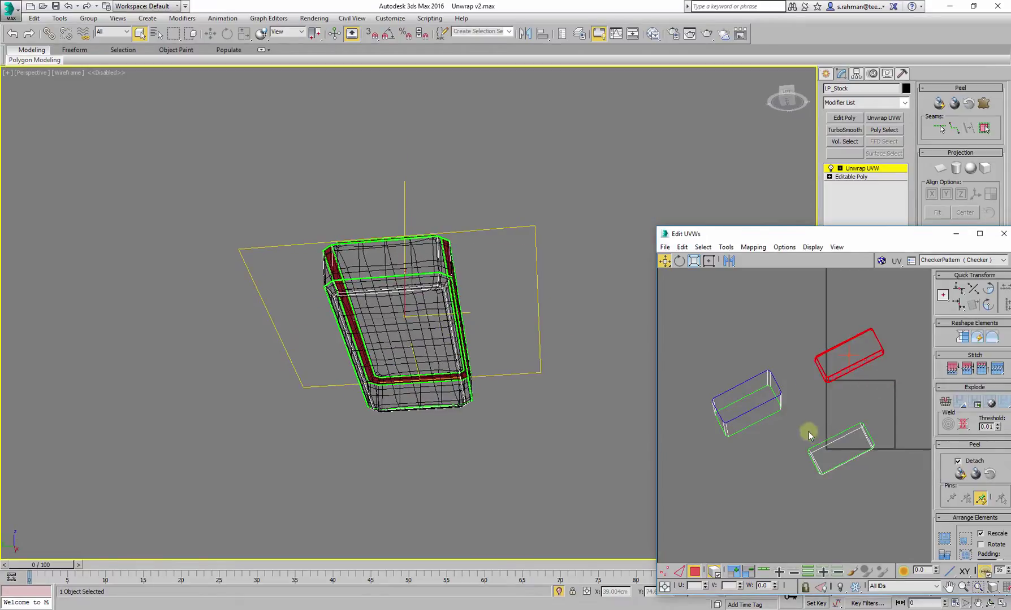
click(828, 447)
alt+middle_drag(422, 424, 433, 349)
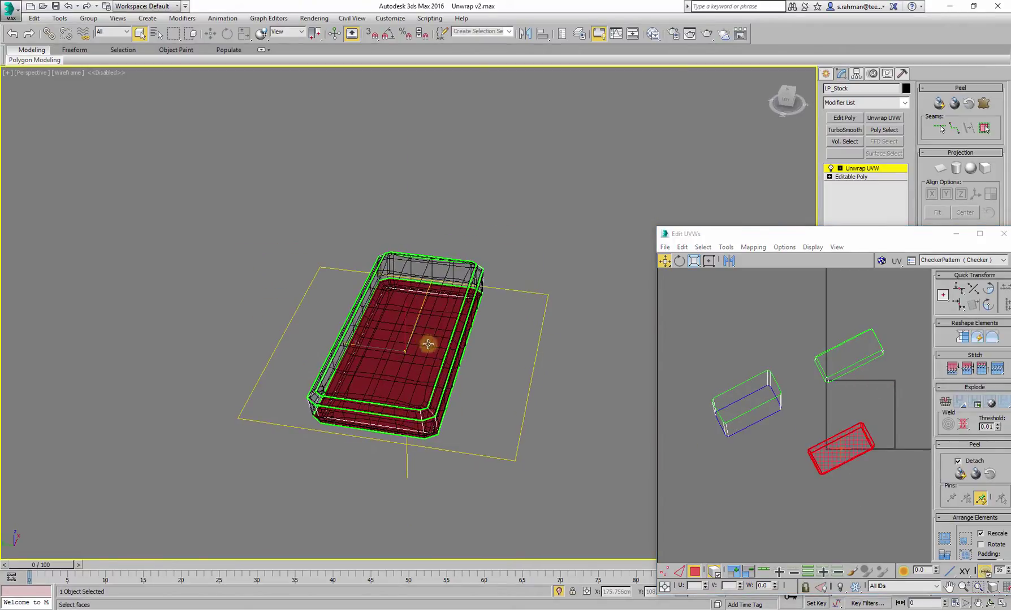
Close the UV editor and collapse the Unwrap UVW modifier into LP_Stock's Editable Poly.
drag(882, 236, 707, 236)
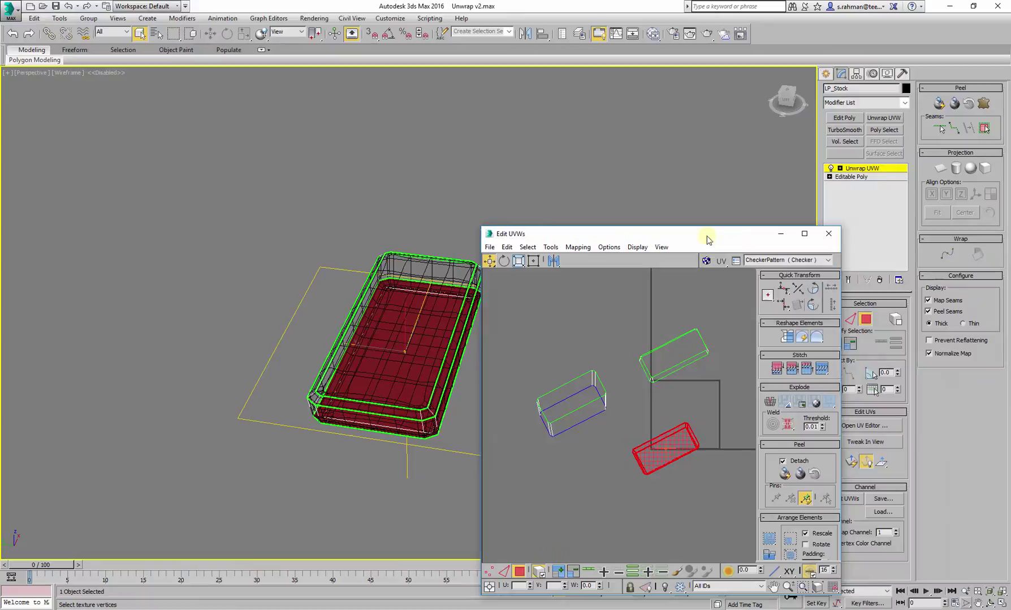
click(829, 233)
right_click(852, 168)
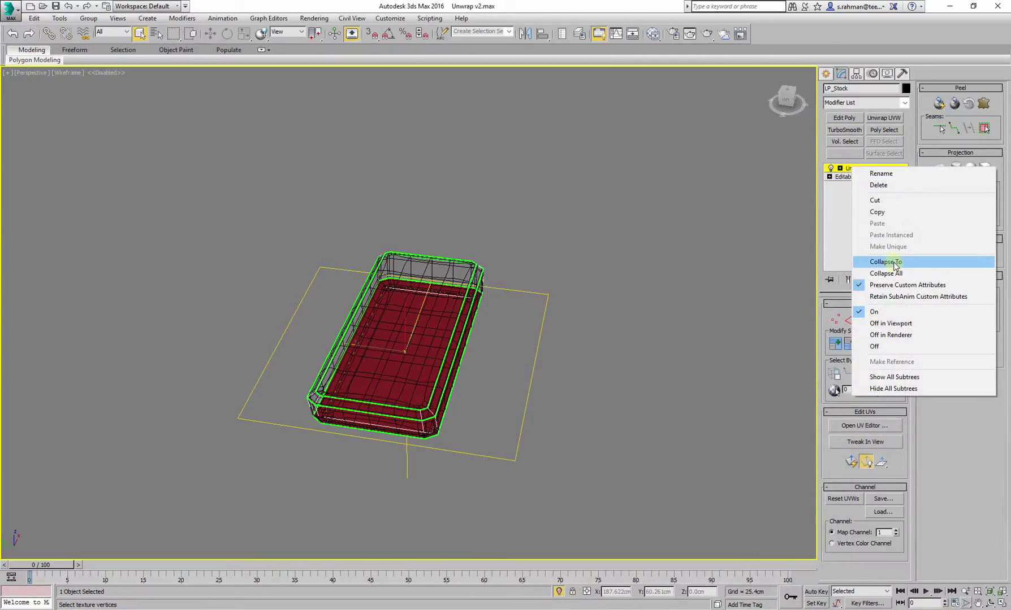
click(880, 264)
Unhide all objects and switch the viewport to shaded display.
alt+middle_drag(514, 329, 411, 312)
key(w)
right_click(401, 212)
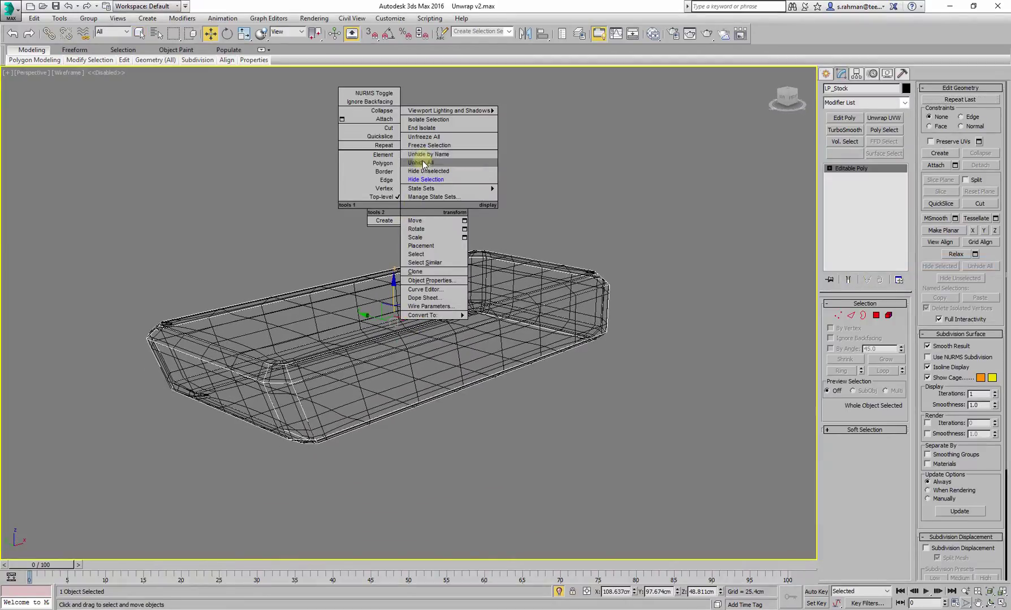
click(422, 164)
mouse_move(483, 317)
alt+middle_down()
mouse_move(464, 312)
mouse_move(488, 277)
mouse_move(492, 376)
mouse_move(493, 366)
alt+middle_up()
key(F3)
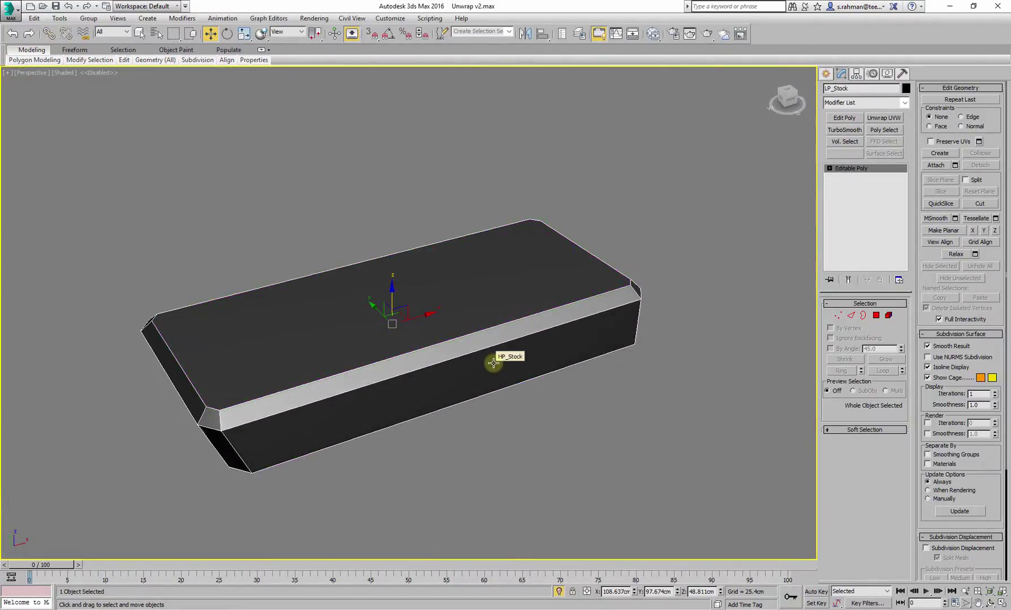
Select HP_Stock and hide it.
alt+middle_drag(501, 354, 616, 413)
click(615, 413)
click(457, 473)
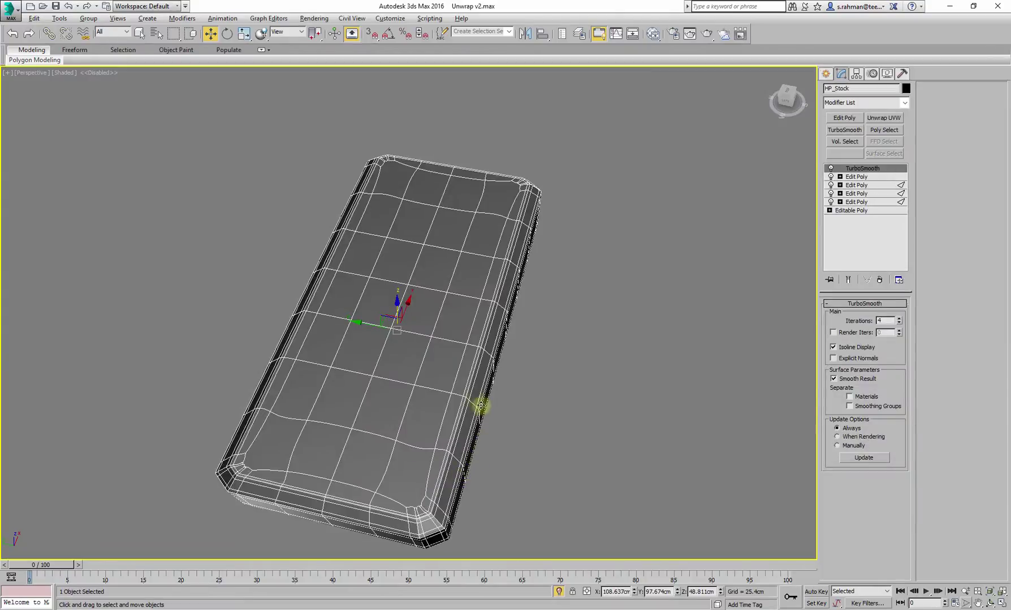
alt+middle_drag(479, 406, 436, 353)
right_click(436, 353)
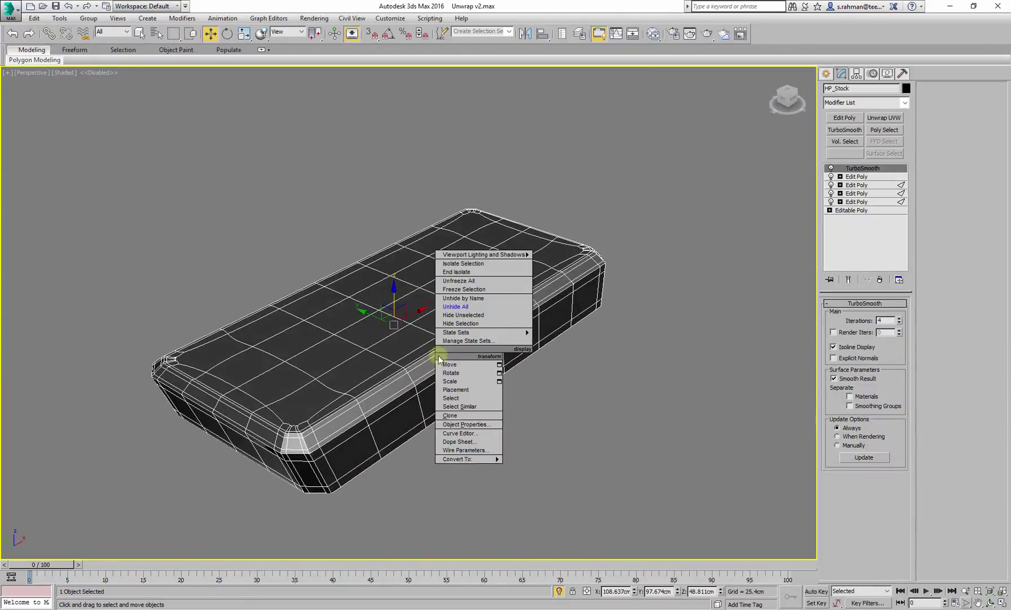
click(464, 324)
On LP_Stock, select the top opening's border edges along both long sides and all four corners, bridge them, and leave edge level.
click(474, 361)
click(850, 315)
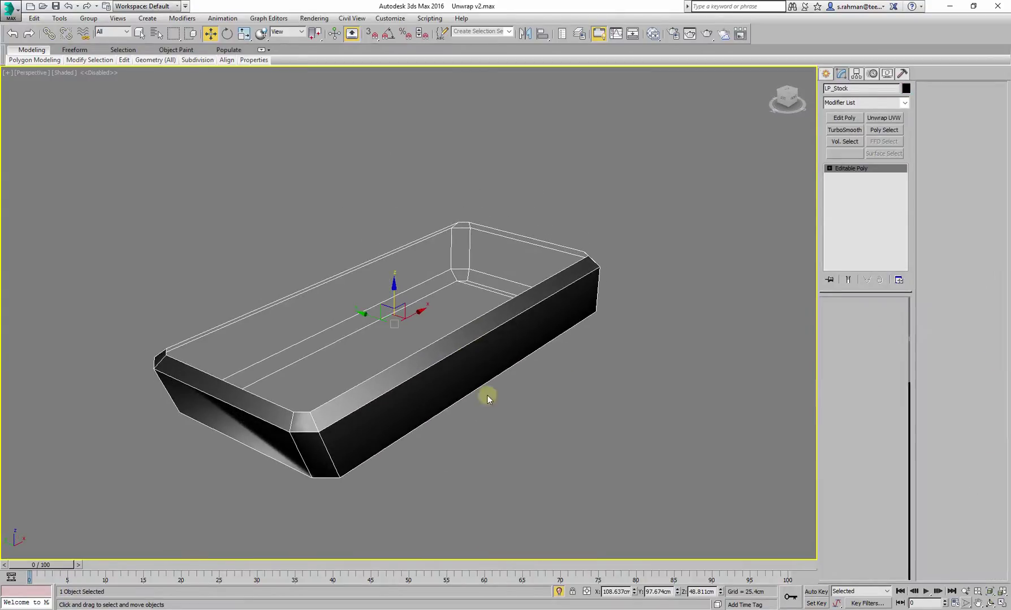
double_click(298, 407)
double_click(299, 411)
alt+middle_drag(296, 413, 432, 187)
alt+click(432, 189)
alt+click(480, 421)
alt+middle_drag(523, 423, 571, 419)
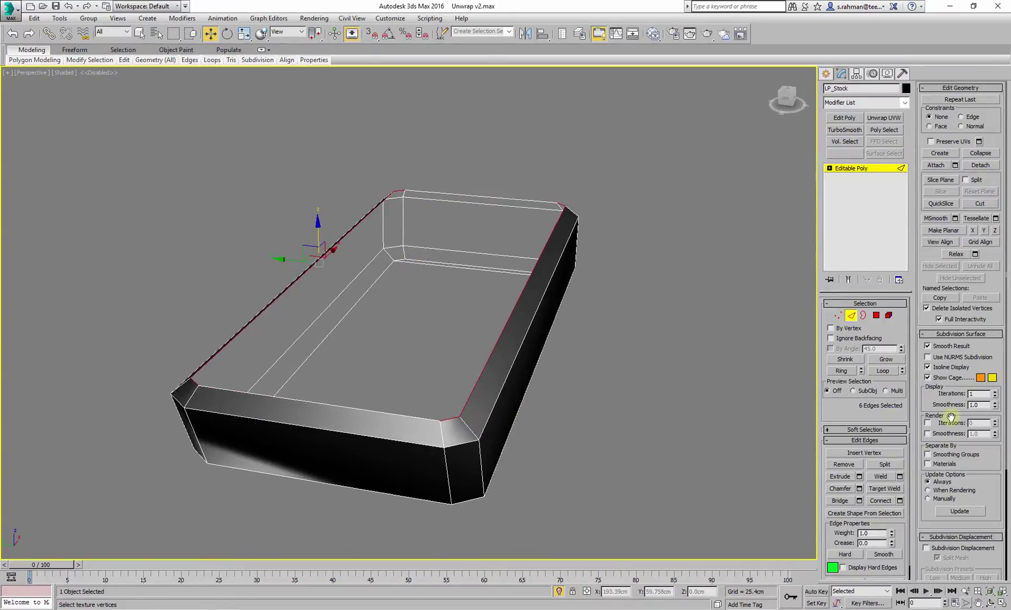
click(840, 501)
alt+middle_drag(550, 343, 676, 448)
click(766, 372)
key(2)
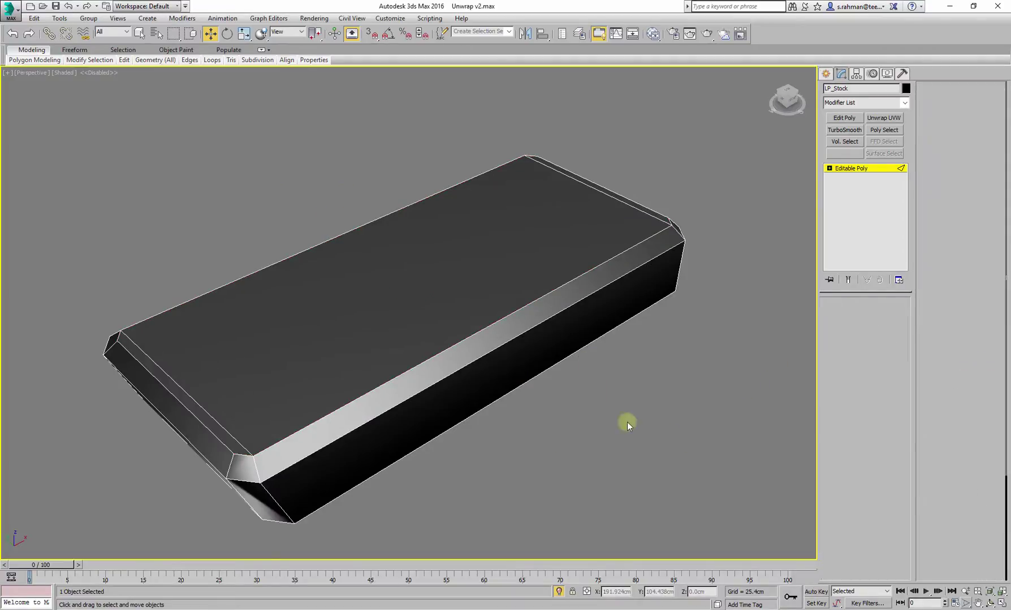
Check the polygons bridged across the stock's top at polygon level and clear their selection.
alt+middle_drag(627, 421, 554, 392)
click(875, 316)
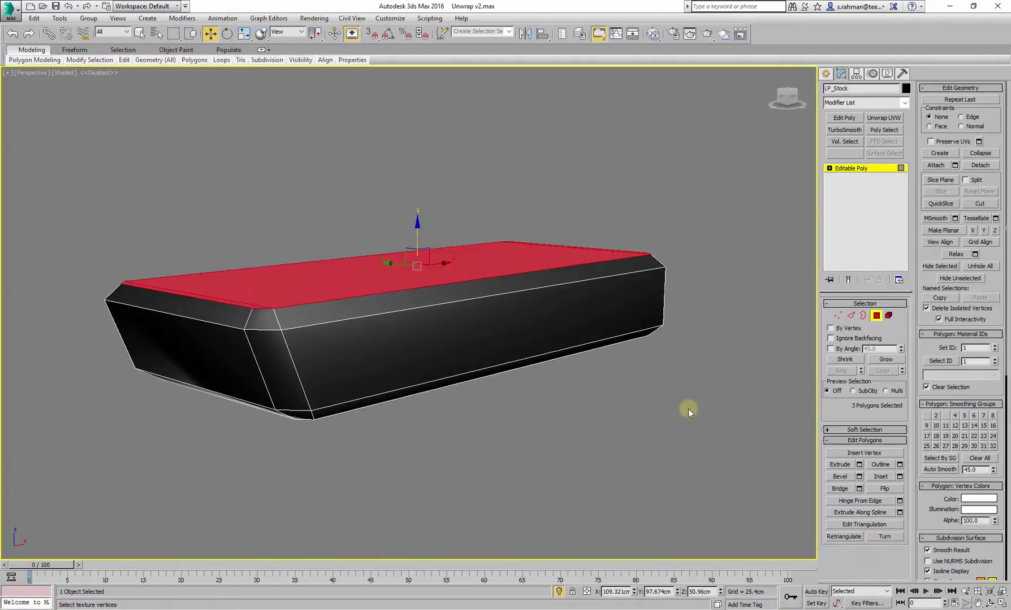
click(686, 408)
alt+middle_drag(626, 329, 873, 236)
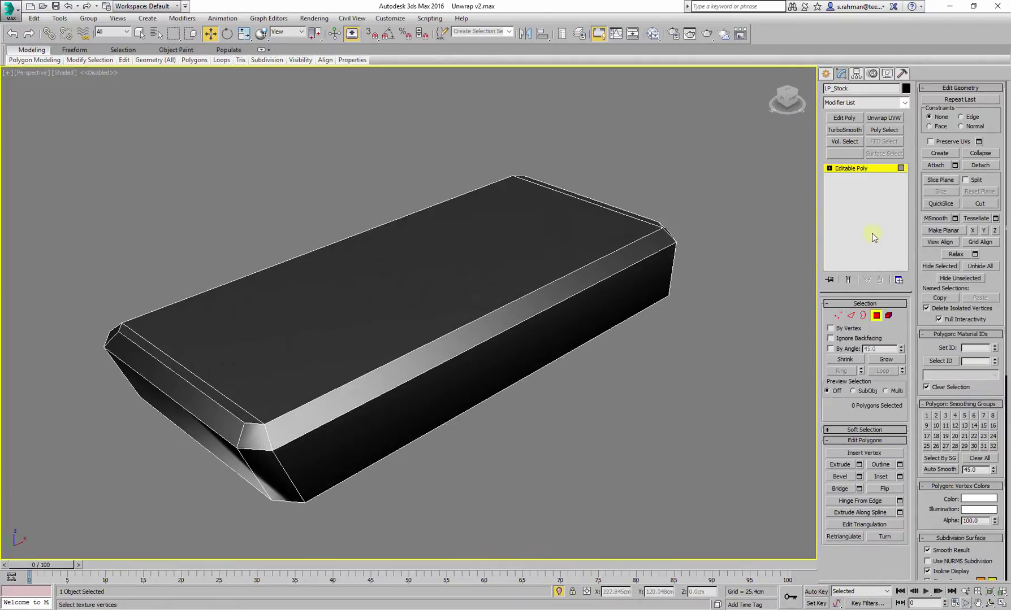
Apply a new Unwrap UVW modifier to LP_Stock and open its UV editor with all shells in view.
click(883, 117)
click(865, 426)
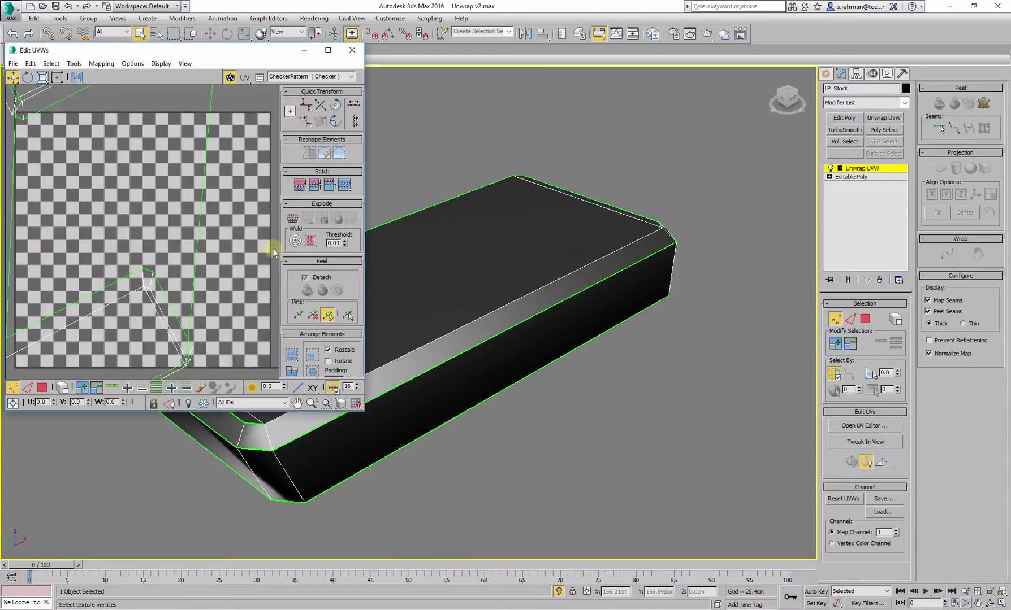
scroll(176, 226, down, 4)
middle_drag(172, 229, 197, 239)
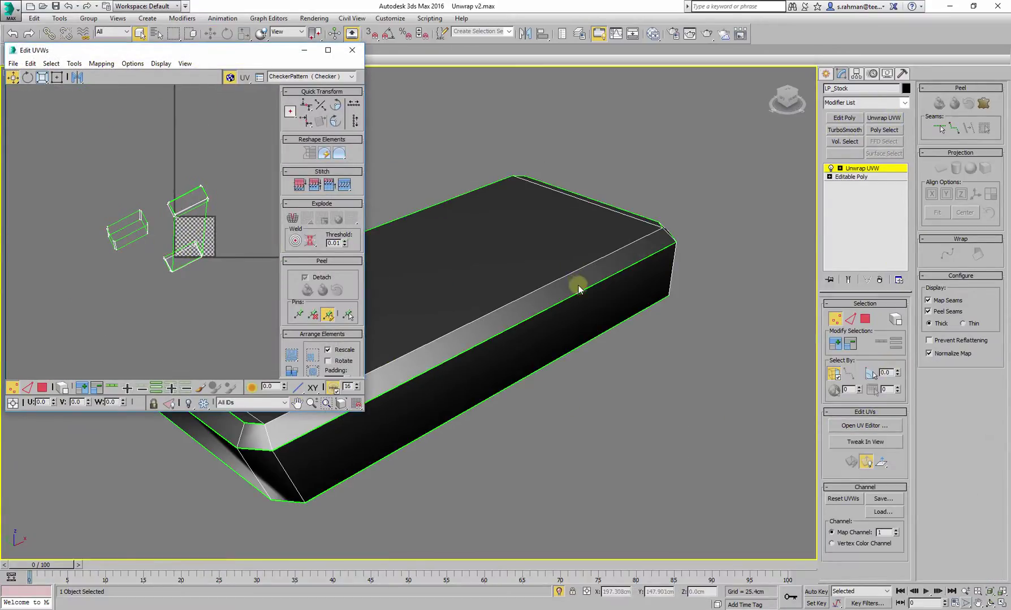
middle_drag(581, 289, 757, 266)
scroll(707, 277, down, 4)
alt+middle_drag(663, 288, 682, 291)
middle_drag(682, 290, 588, 314)
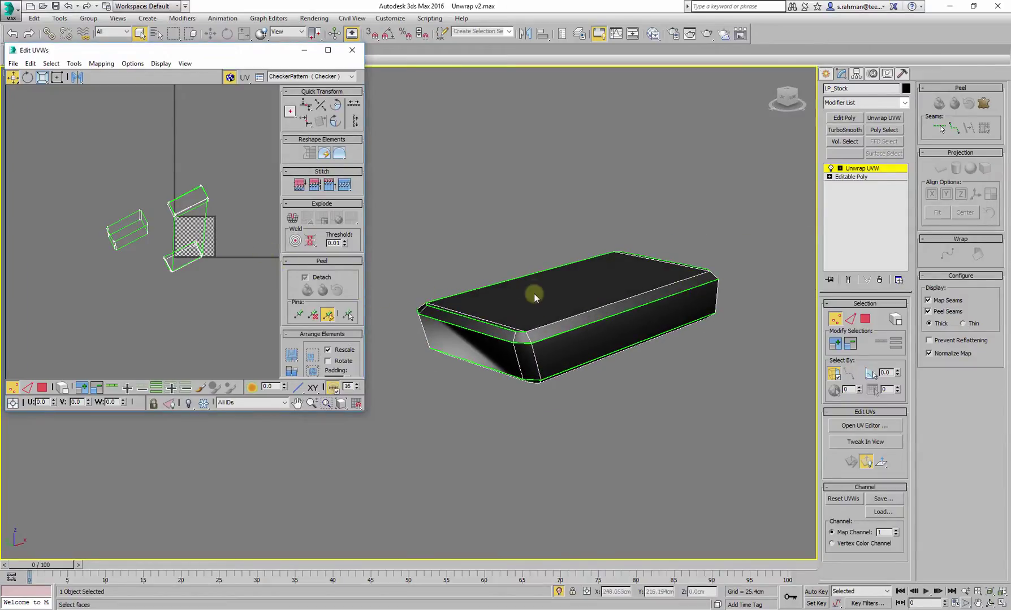
Select all of LP_Stock's polygons and apply a planar projection aligned to the view, combining their UVs.
middle_drag(534, 294, 538, 298)
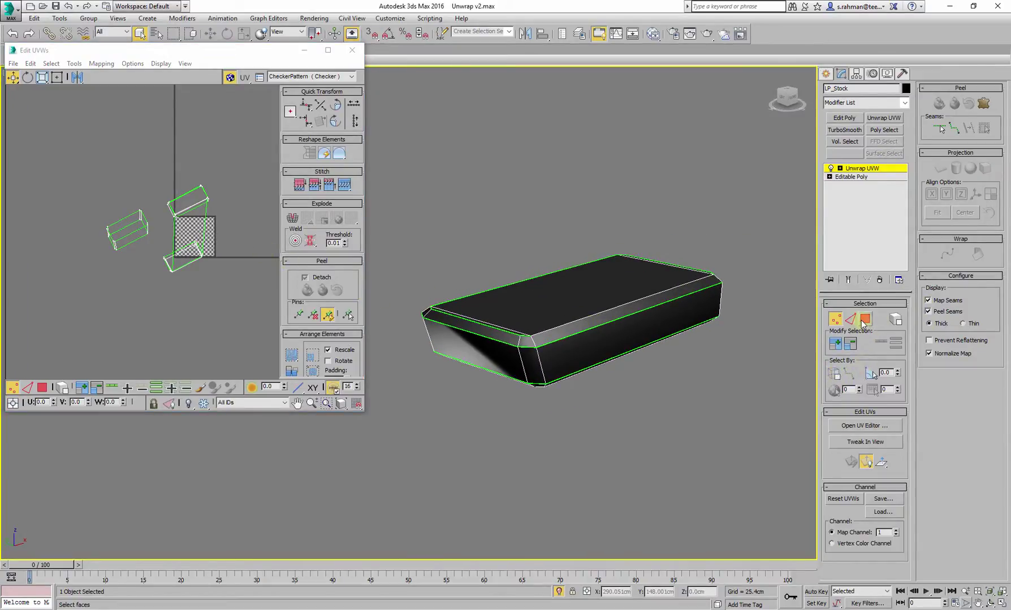
click(863, 323)
middle_drag(681, 358, 632, 359)
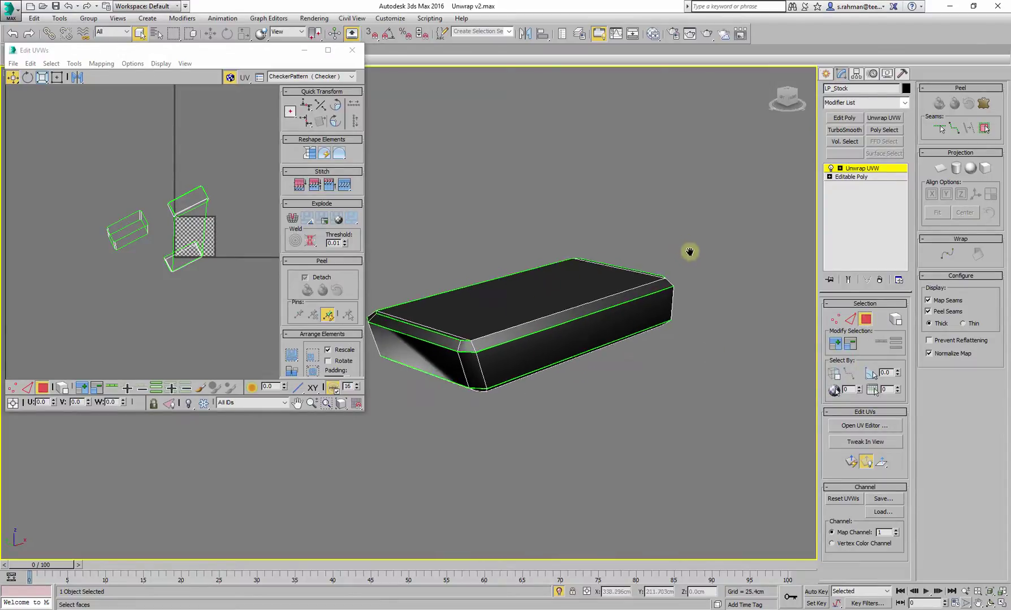
mouse_move(690, 250)
alt+middle_down()
mouse_move(682, 273)
mouse_move(707, 256)
alt+middle_up()
click(560, 321)
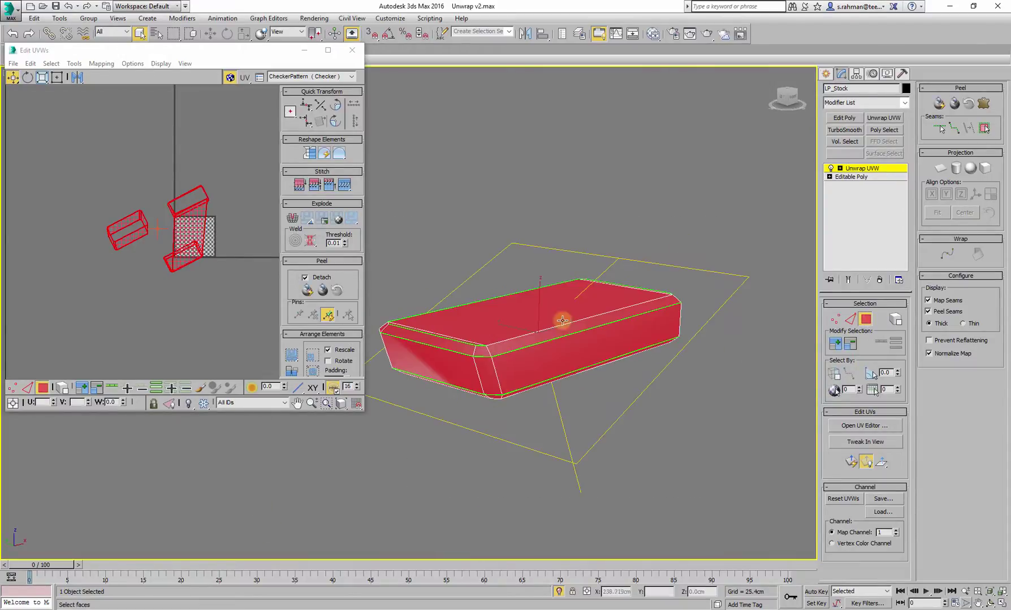
click(939, 168)
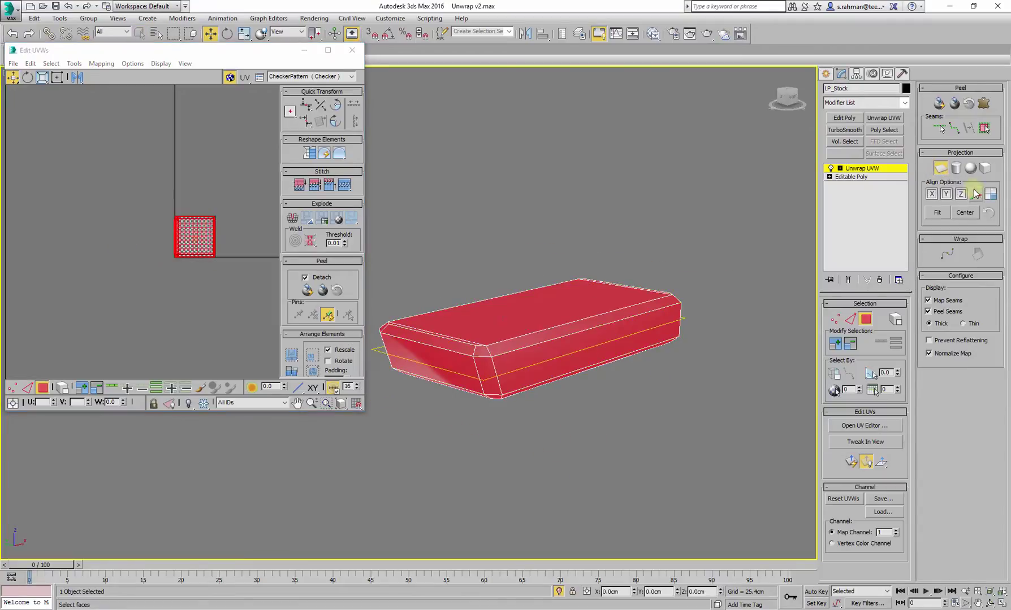
click(993, 198)
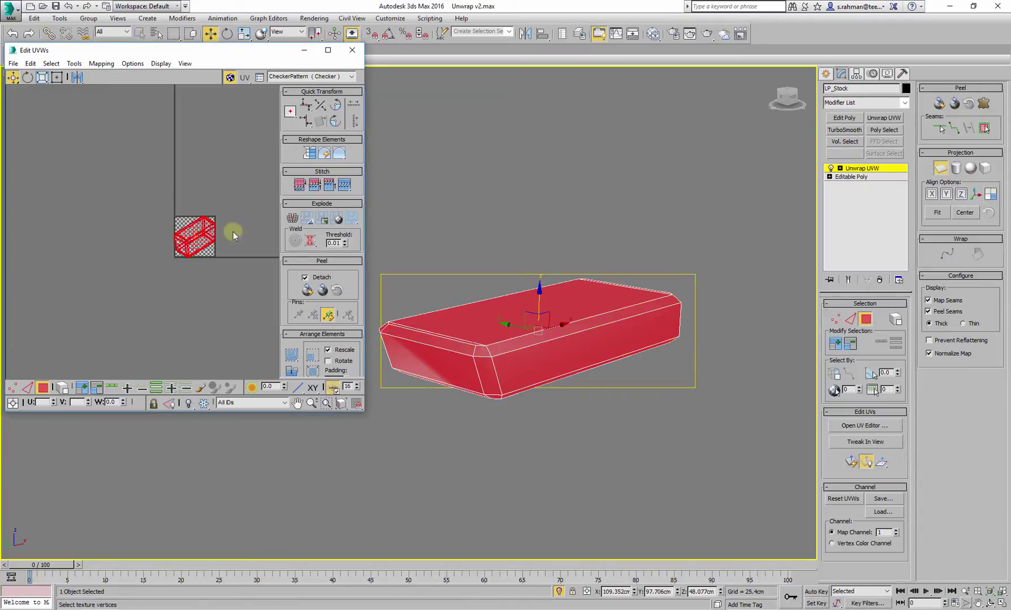
click(939, 169)
Select the band of side faces, separate it as its own shell, and move that shell outside the UV square.
alt+middle_drag(624, 222, 582, 221)
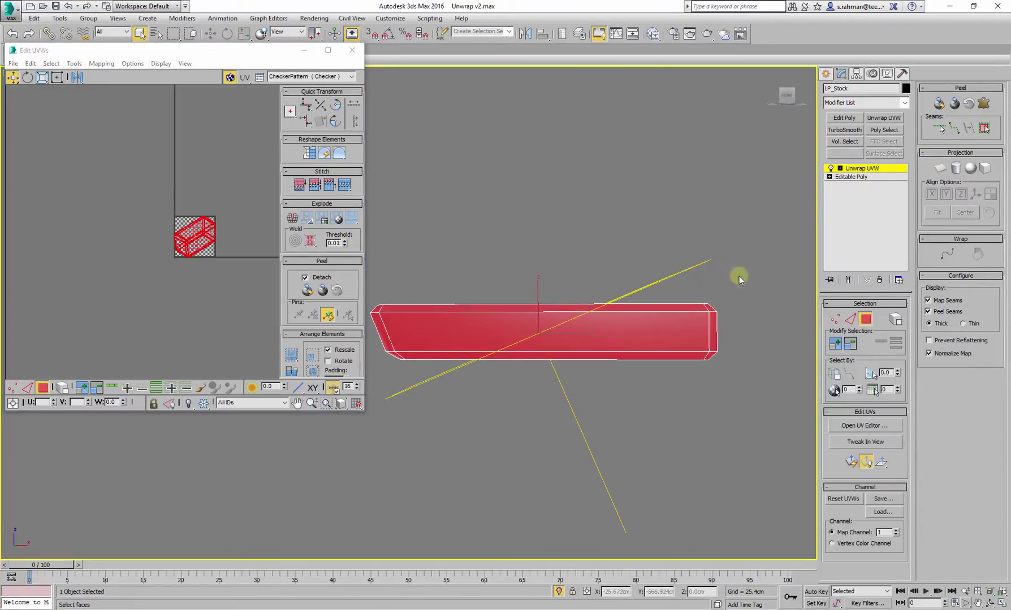
click(732, 332)
key(ctrl+z)
alt+middle_drag(485, 282, 337, 268)
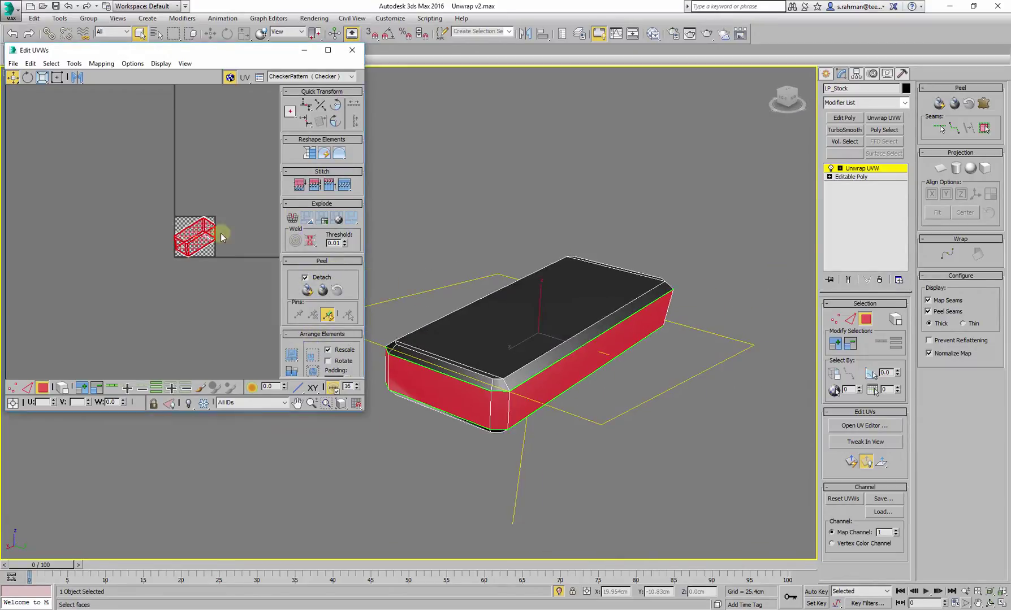
drag(194, 235, 99, 229)
Split the side shell open along one vertical corner edge and maximize the UV editor.
scroll(219, 275, up, 5)
middle_drag(185, 156, 139, 315)
click(27, 388)
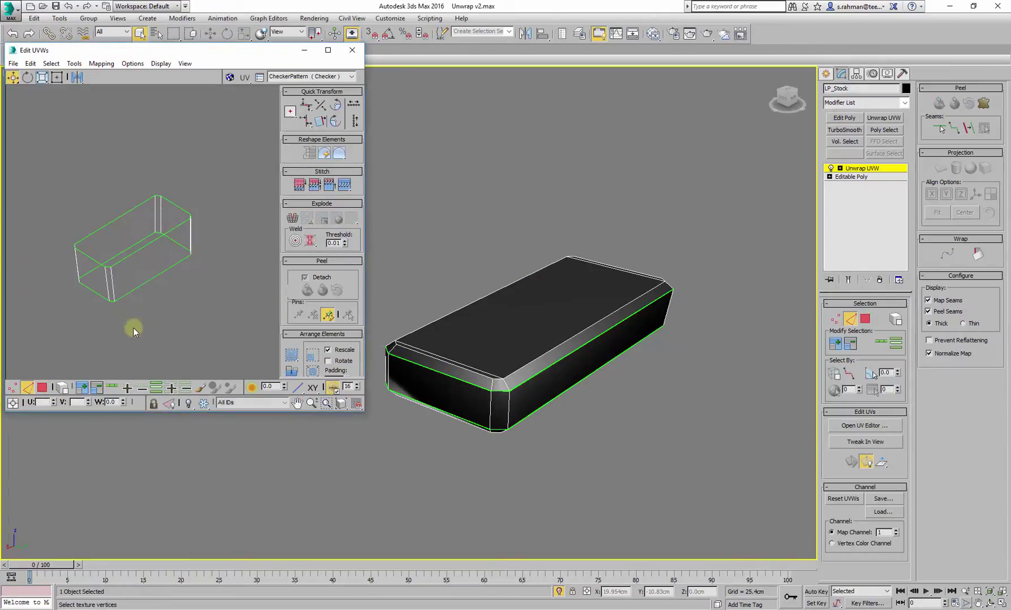
scroll(117, 274, up, 2)
click(109, 285)
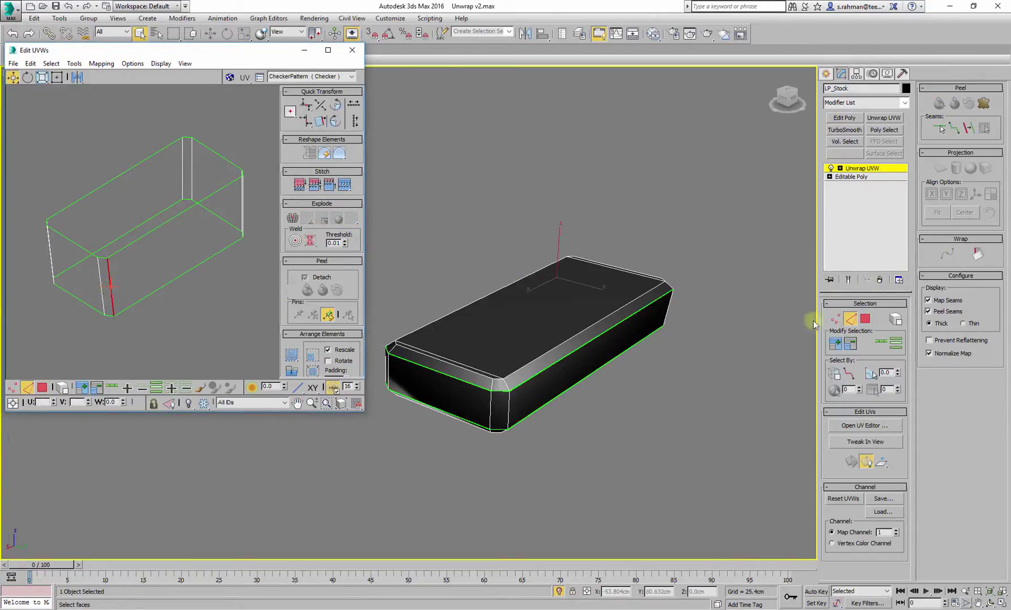
drag(275, 51, 729, 14)
double_click(622, 16)
scroll(567, 314, down, 4)
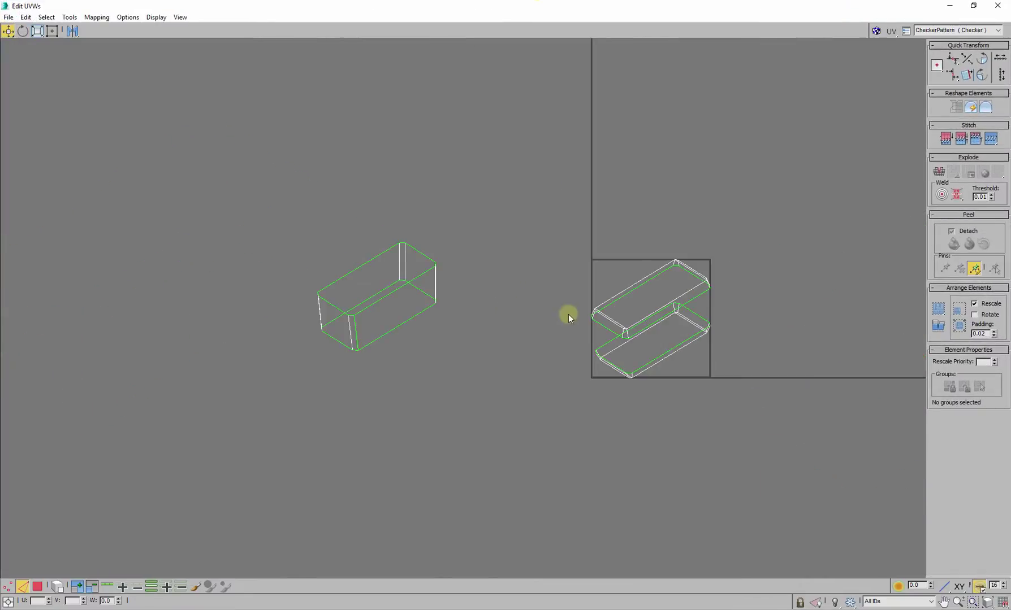
Select all shells by element, flatten them with Quick Peel, and pack them into the UV square.
click(45, 587)
click(56, 587)
drag(282, 136, 806, 481)
click(956, 247)
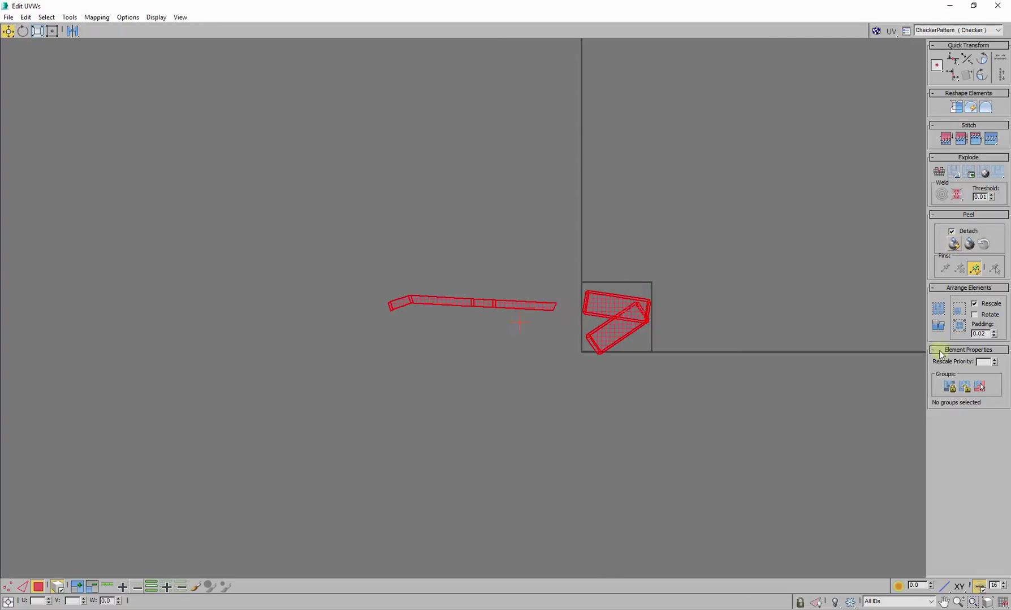
click(941, 315)
click(697, 372)
scroll(577, 315, up, 5)
middle_drag(672, 292, 498, 227)
scroll(503, 237, up, 2)
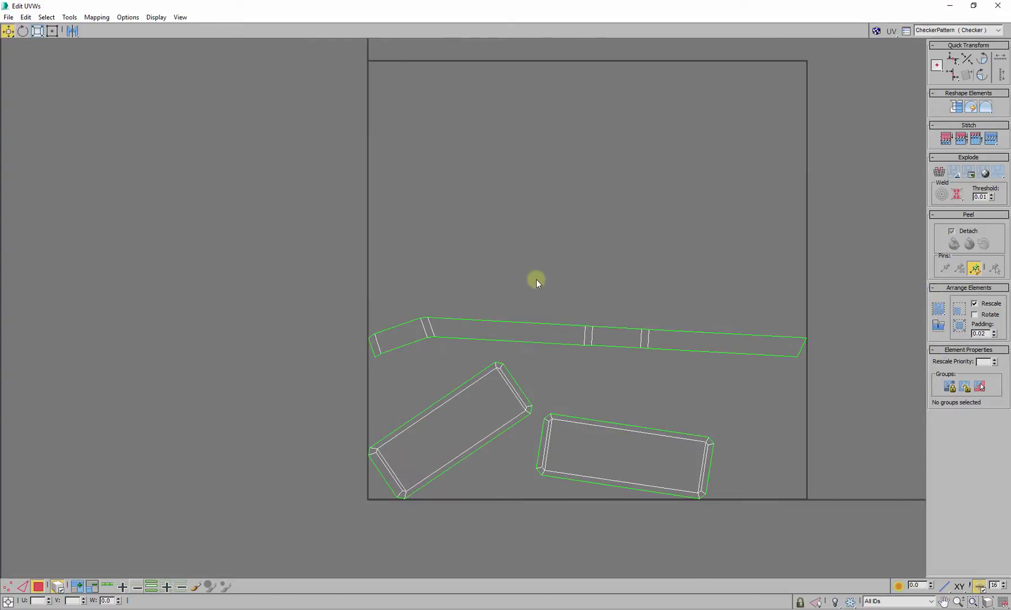
middle_drag(502, 317, 501, 287)
Rotate the two rectangular cap shells until their long sides run horizontally.
click(449, 386)
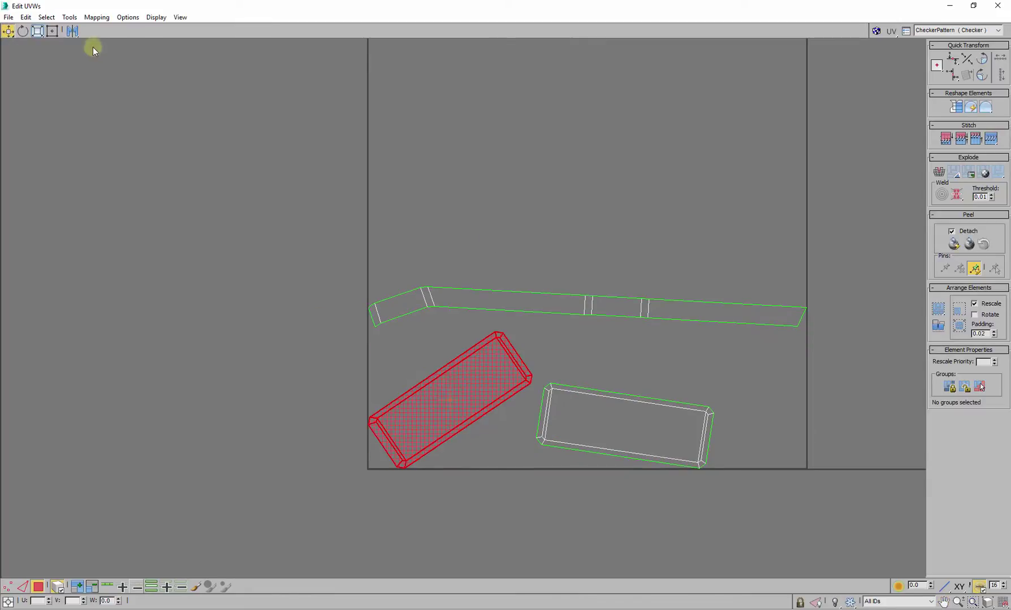
click(24, 31)
drag(495, 334, 535, 381)
drag(711, 414, 706, 399)
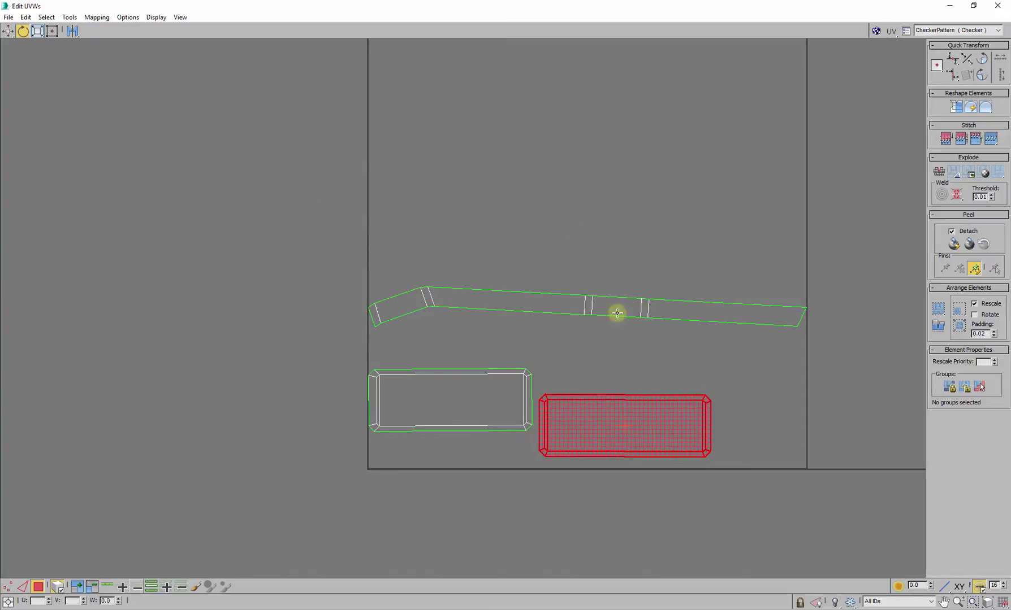
Break the long side strip at an edge near its middle to split it into two pieces.
click(42, 588)
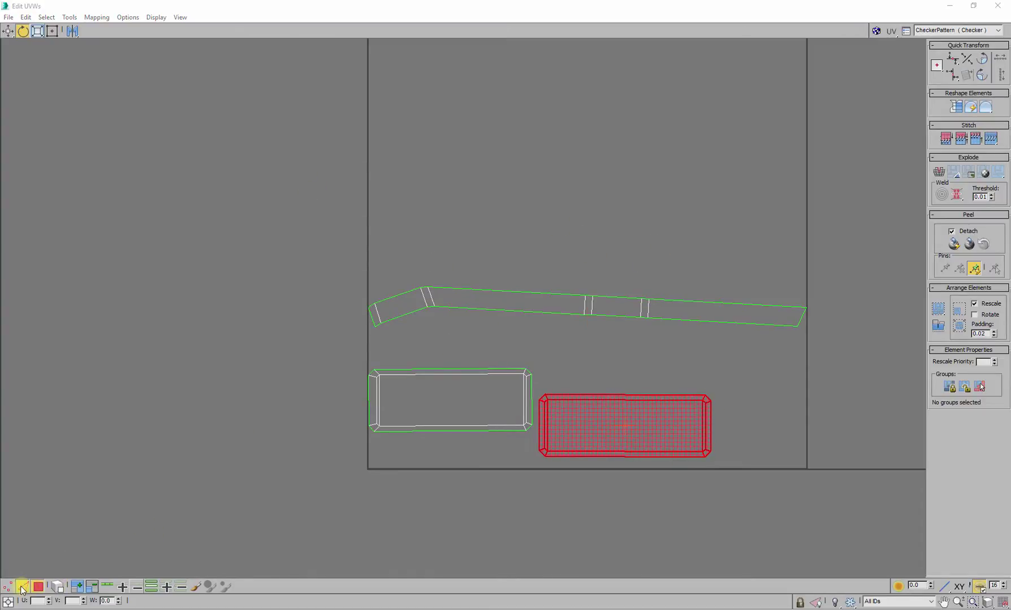
click(22, 589)
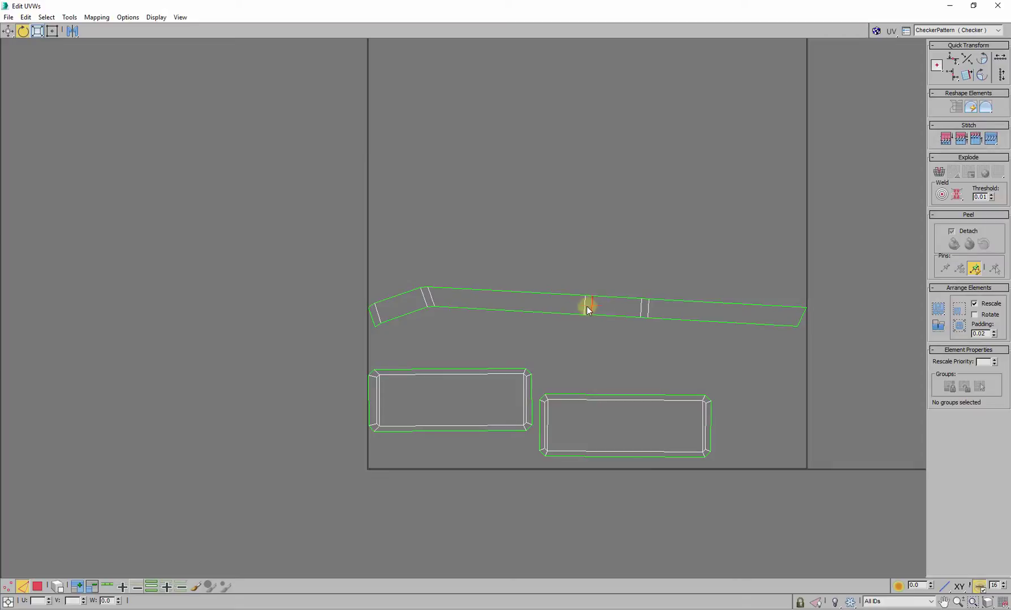
click(946, 171)
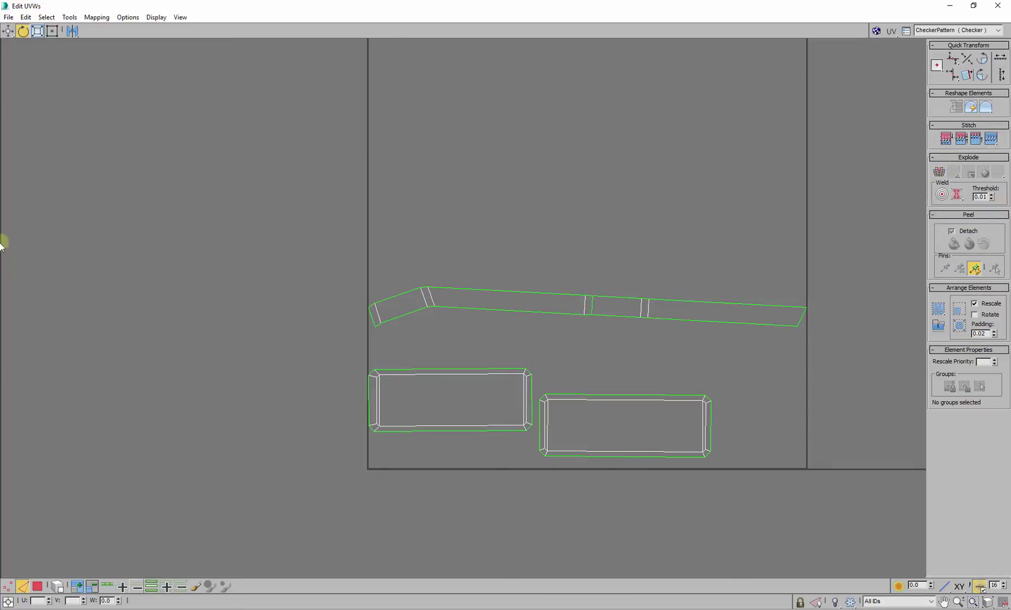
Stack one side strip above the other and one cap shell above the other, bringing both strips closer to the caps.
click(40, 587)
click(56, 589)
click(287, 424)
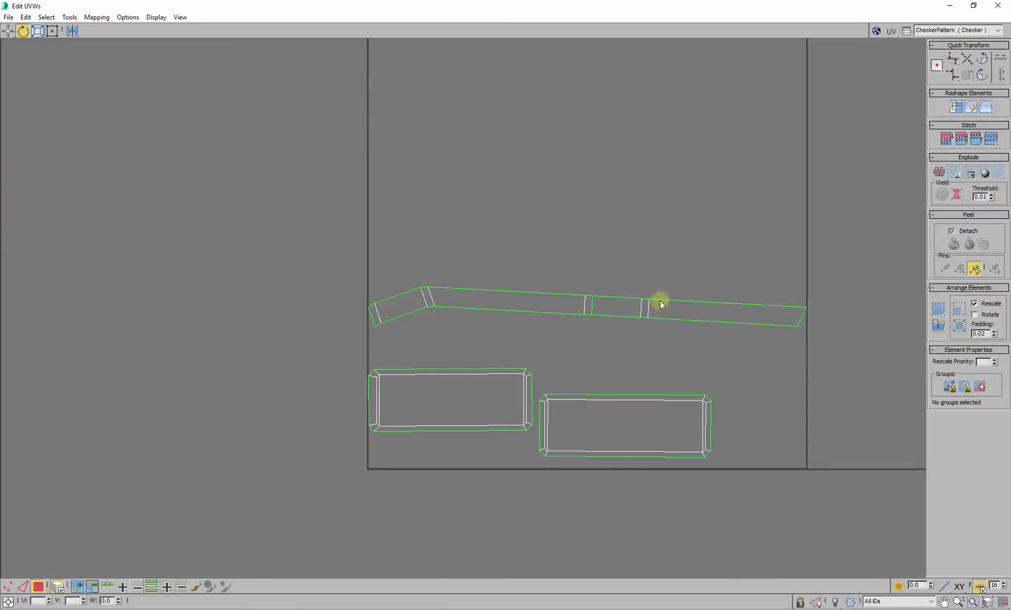
drag(662, 304, 501, 269)
click(595, 407)
drag(576, 400, 414, 309)
drag(451, 215, 439, 253)
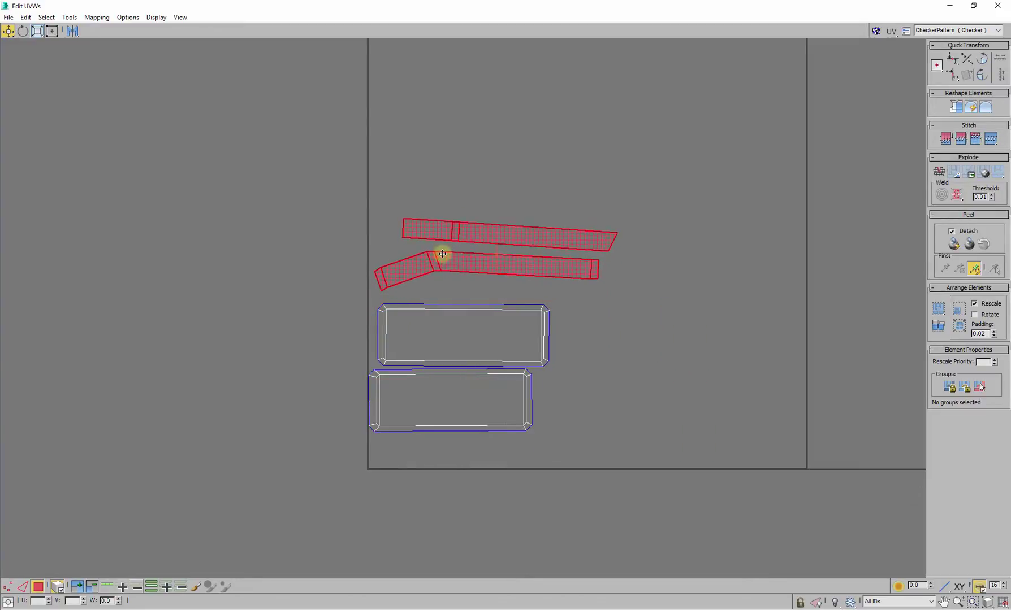
Scale up all shells together to fill the UV square, and reposition them and the two side strips inside its borders.
scroll(407, 253, down, 3)
middle_drag(406, 255, 442, 321)
key(ctrl+a)
drag(441, 315, 497, 269)
click(38, 30)
drag(492, 365, 510, 322)
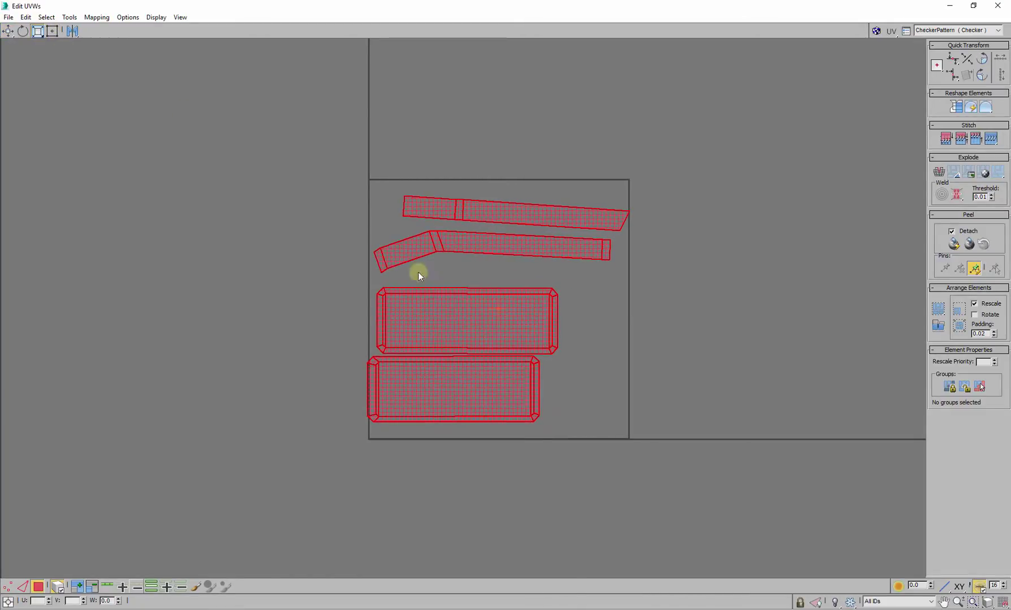
click(8, 30)
drag(449, 367, 454, 385)
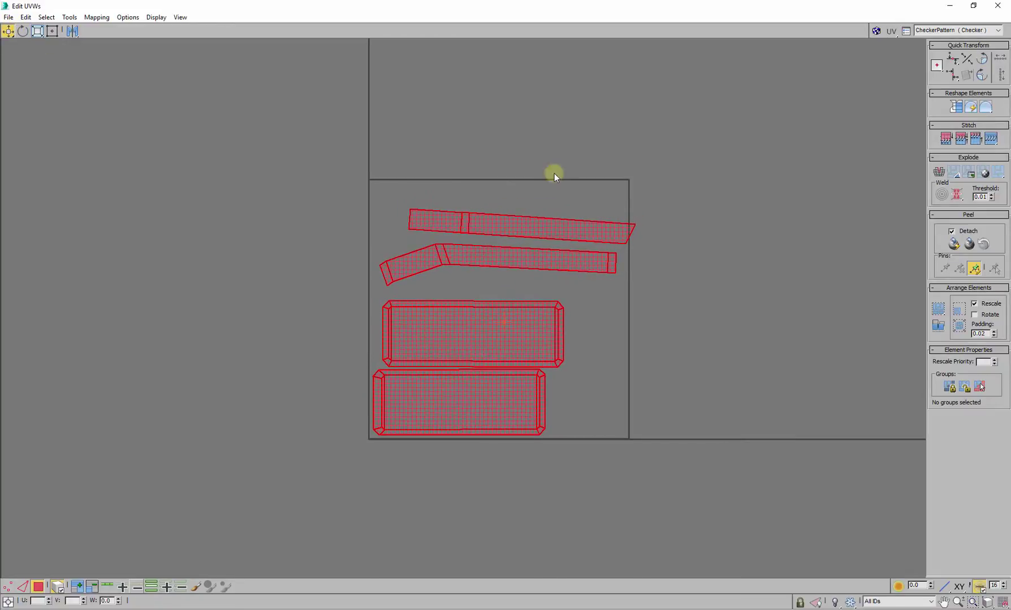
drag(554, 177, 542, 257)
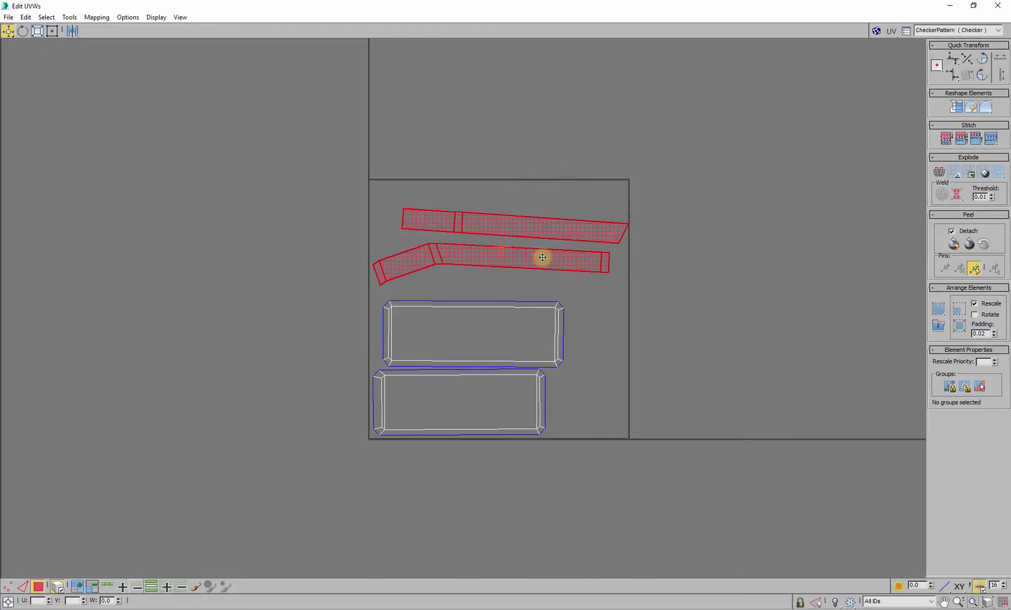
click(546, 137)
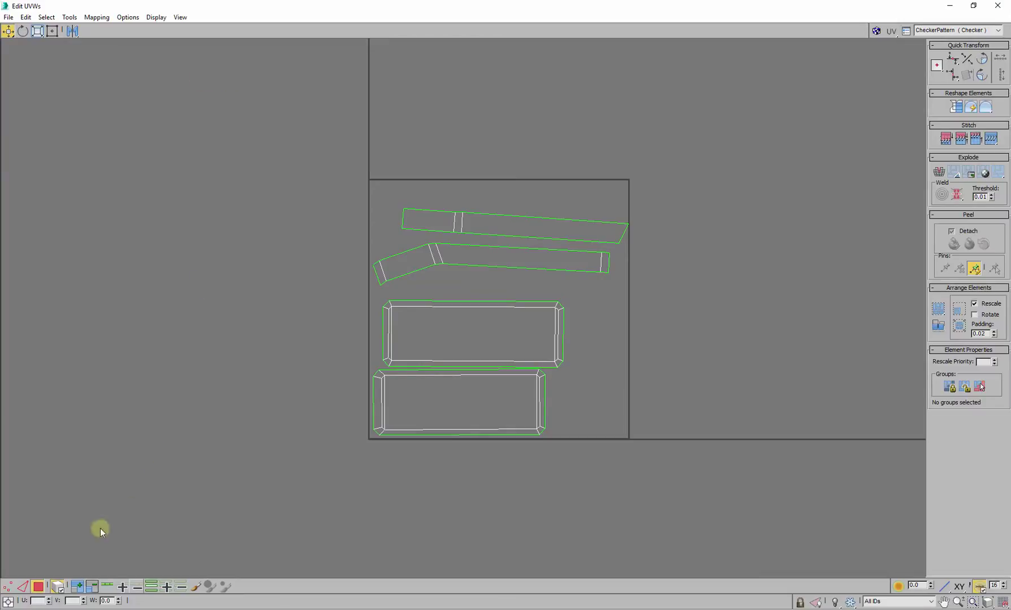
Turn off element selection and check the layout for overlapping UV polygons.
click(65, 586)
click(46, 17)
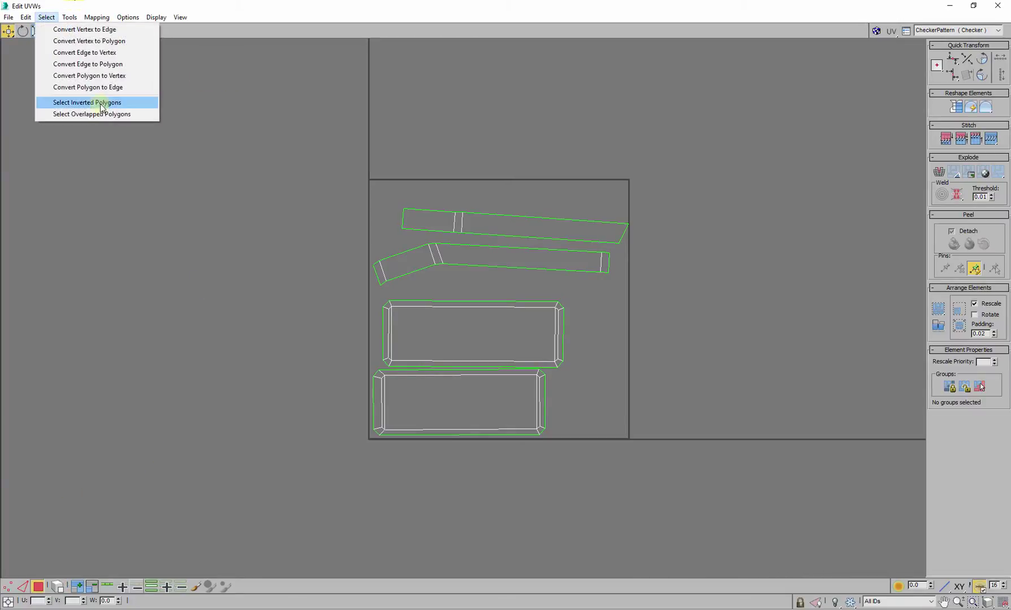
click(90, 114)
click(47, 17)
click(91, 114)
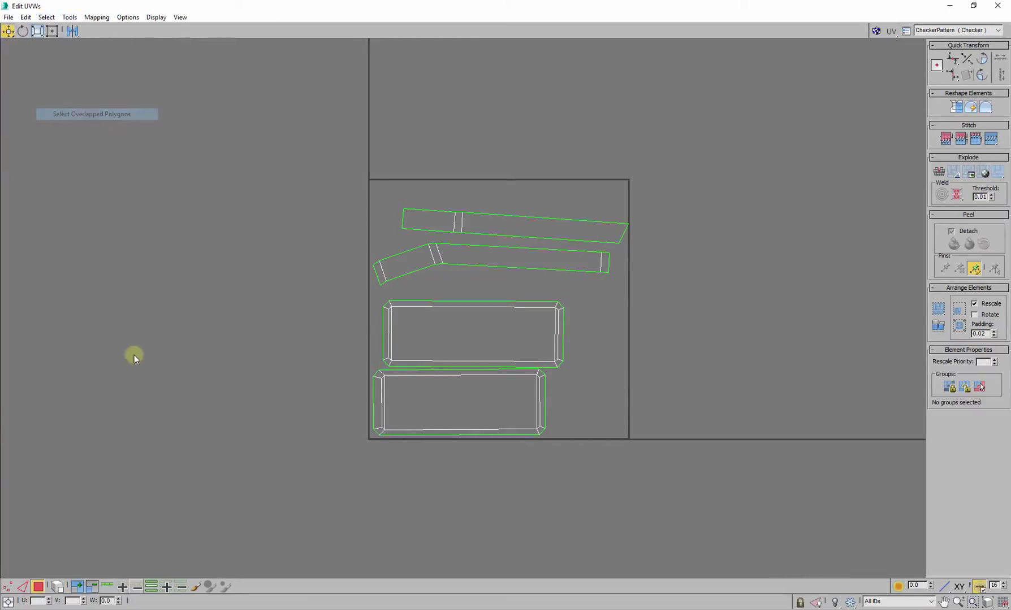
Close the UV editor and collapse LP_Stock's Unwrap UVW modifier into the Editable Poly.
click(998, 7)
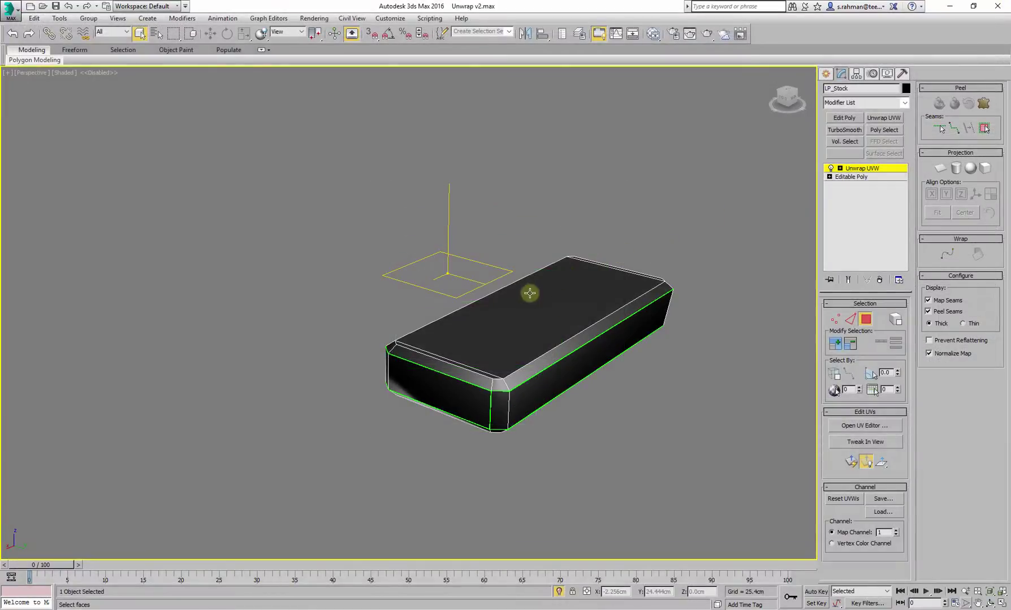
right_click(875, 170)
click(899, 260)
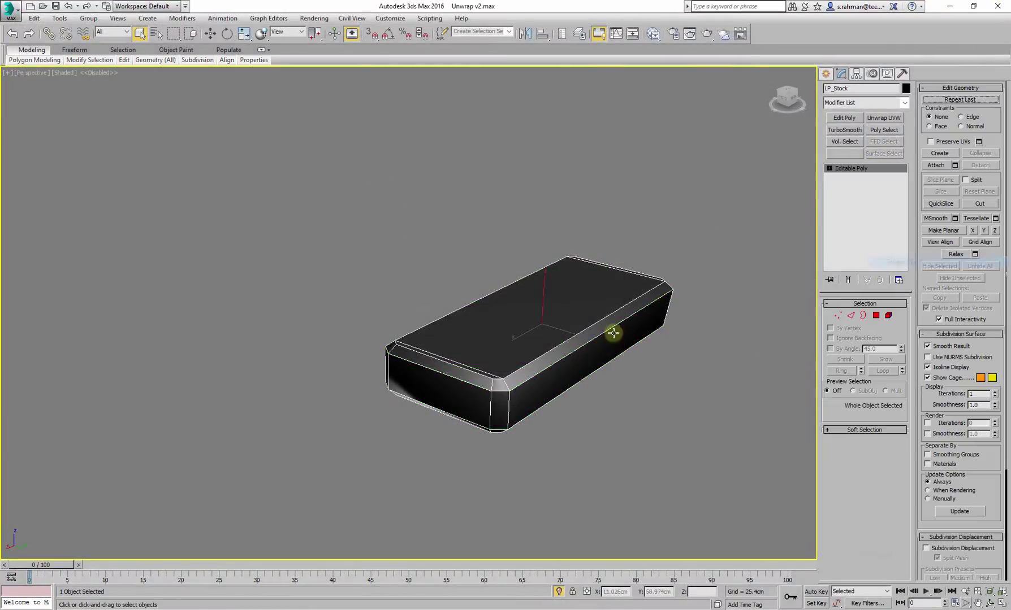
alt+middle_drag(609, 338, 556, 338)
scroll(556, 338, up, 4)
middle_drag(629, 278, 579, 268)
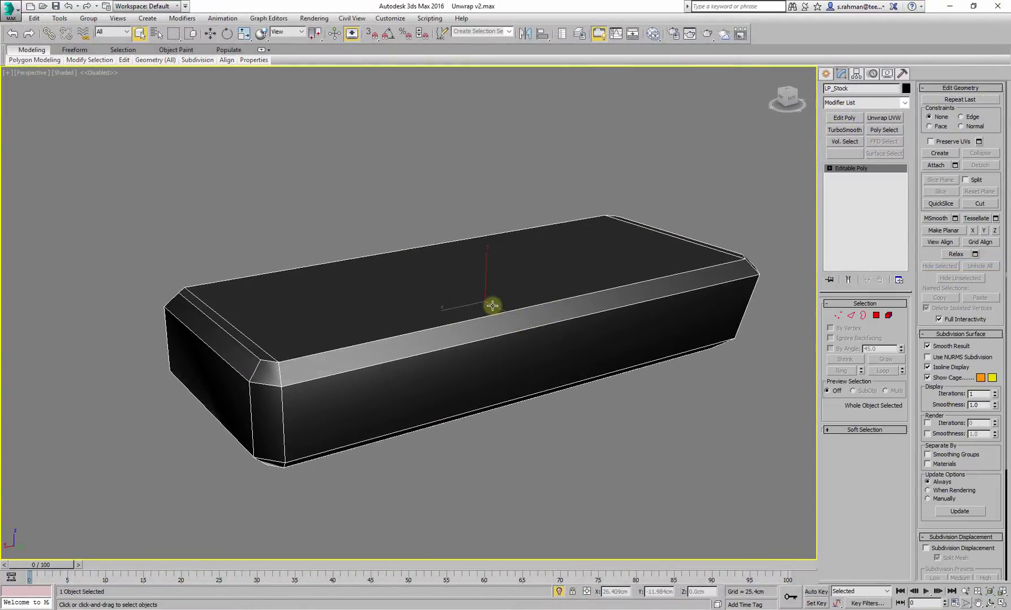
Unhide all objects, select the overlapping stock plate objects, and isolate them.
key(w)
right_click(415, 196)
click(451, 151)
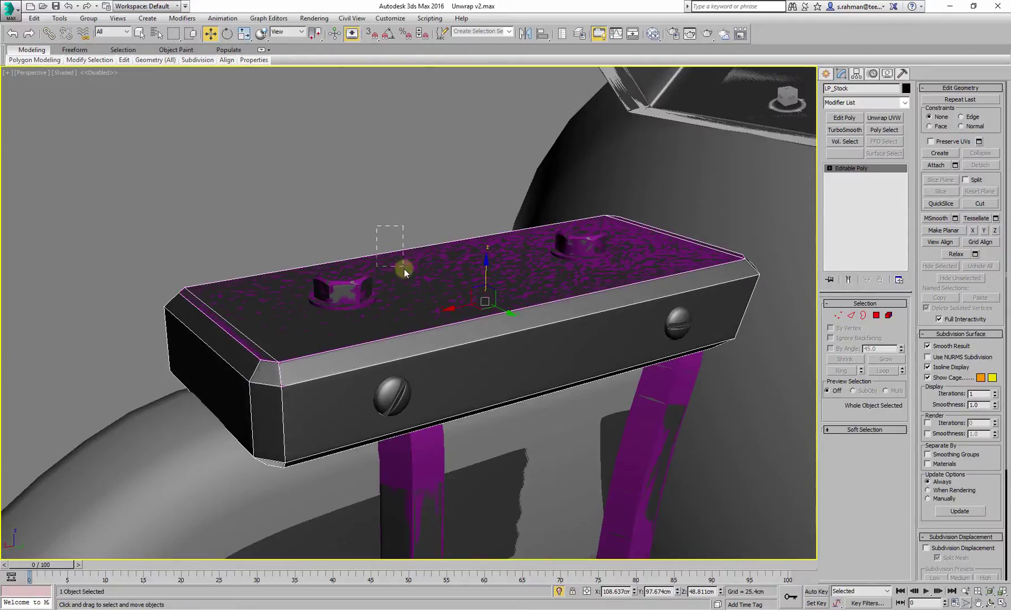
drag(404, 269, 402, 264)
click(559, 592)
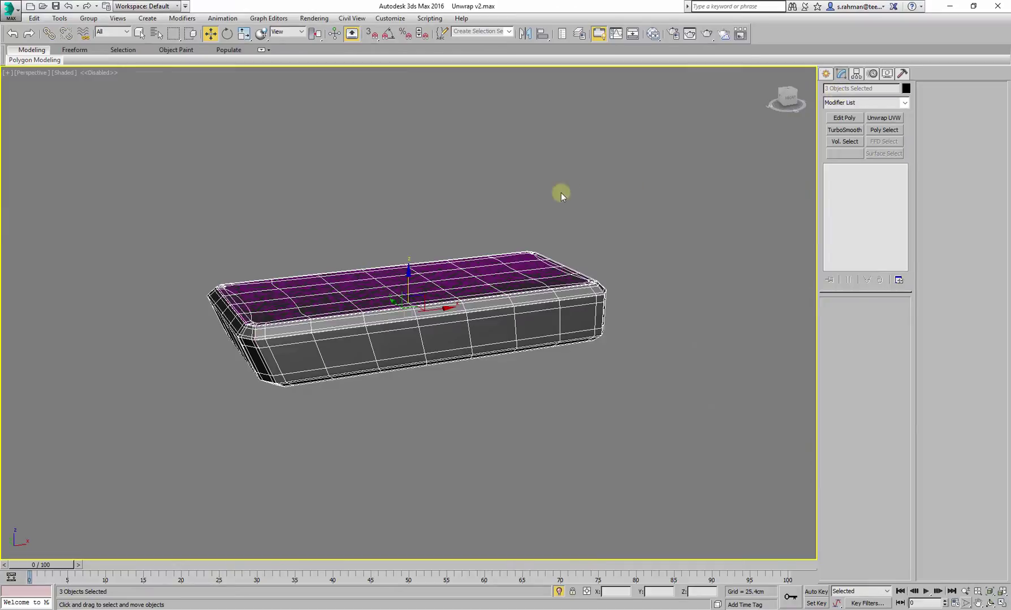
Examine the isolated stock objects in wireframe and select LP_Stock.
key(F3)
alt+middle_drag(423, 280, 448, 295)
click(361, 198)
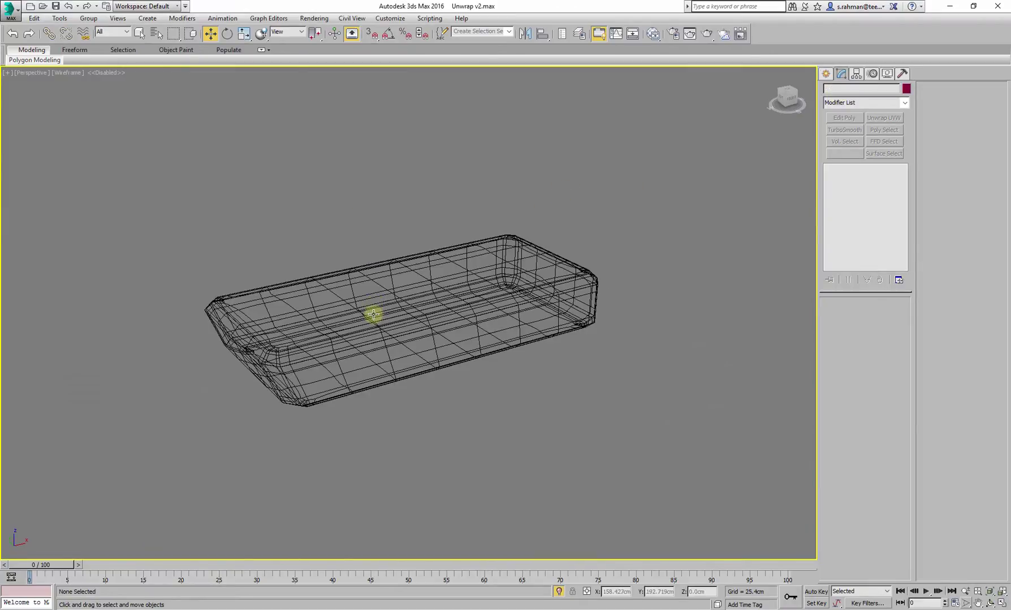
click(373, 314)
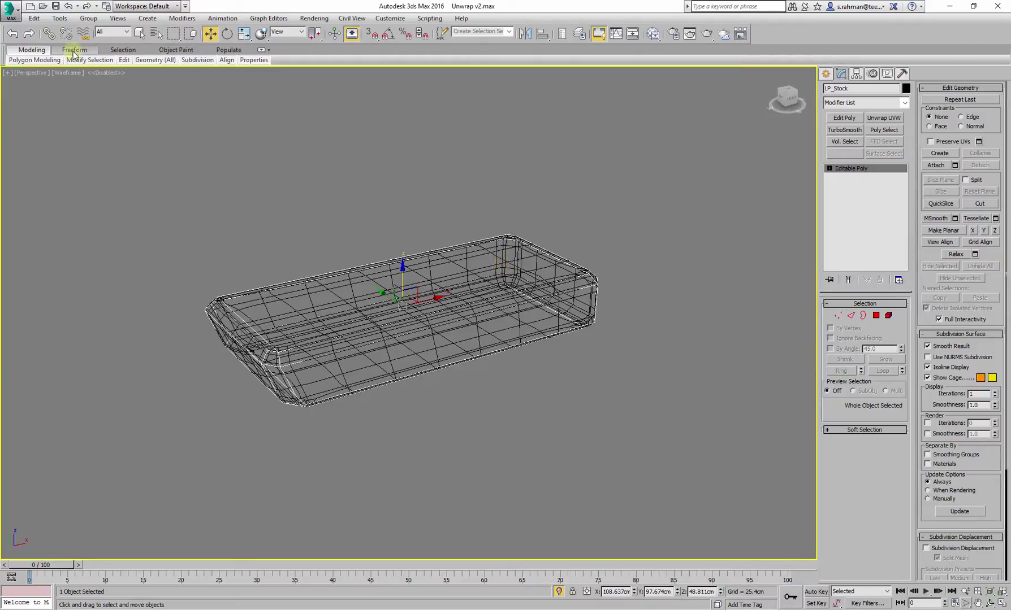
Select Box046 by name, compare it in shaded and wireframe display, and clear the selection in shaded view.
click(158, 34)
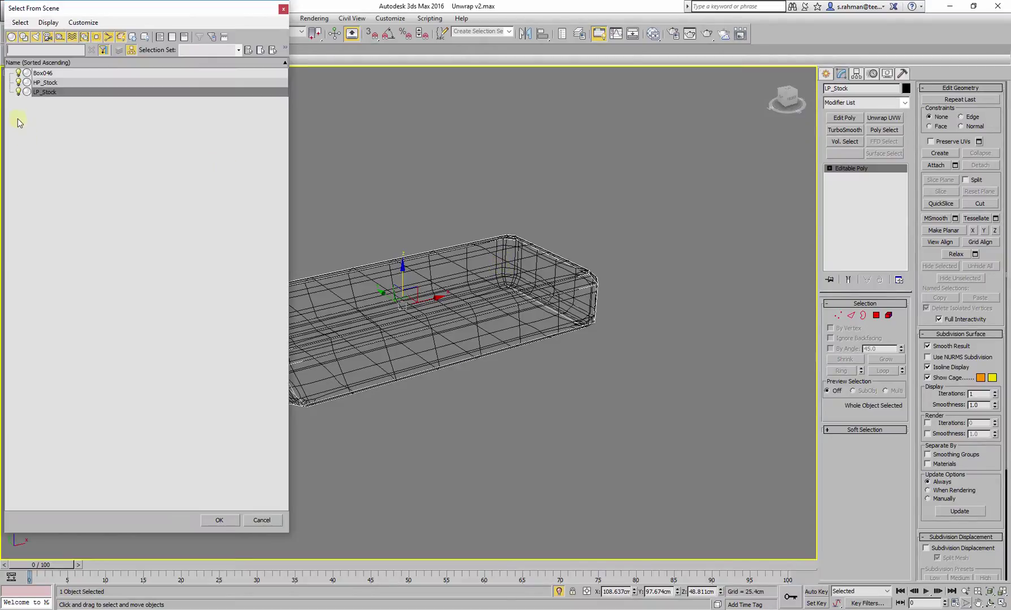
click(49, 73)
click(218, 521)
alt+middle_drag(453, 362, 495, 346)
key(F3)
key(F3)
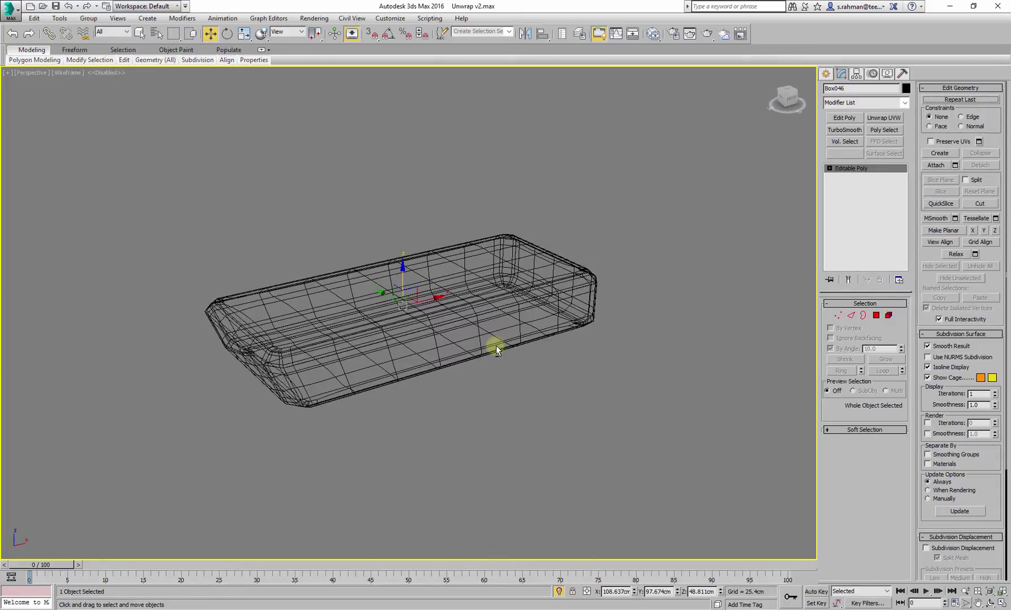
click(497, 349)
key(F3)
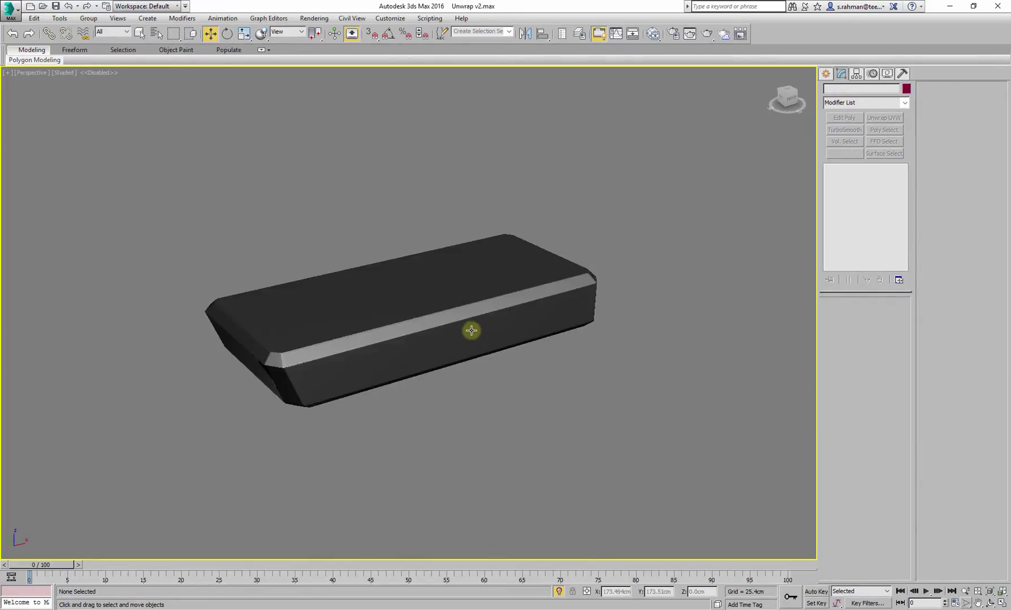
Display the overlapping stock objects in wireframe, select LP_Stock, and open Render To Texture.
key(ctrl+a)
key(F3)
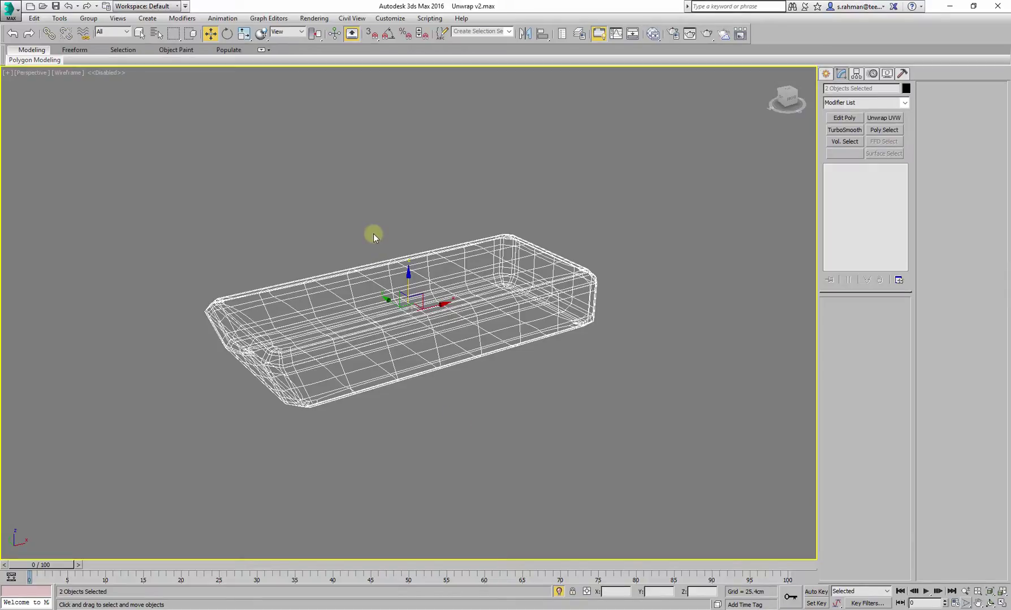
click(476, 287)
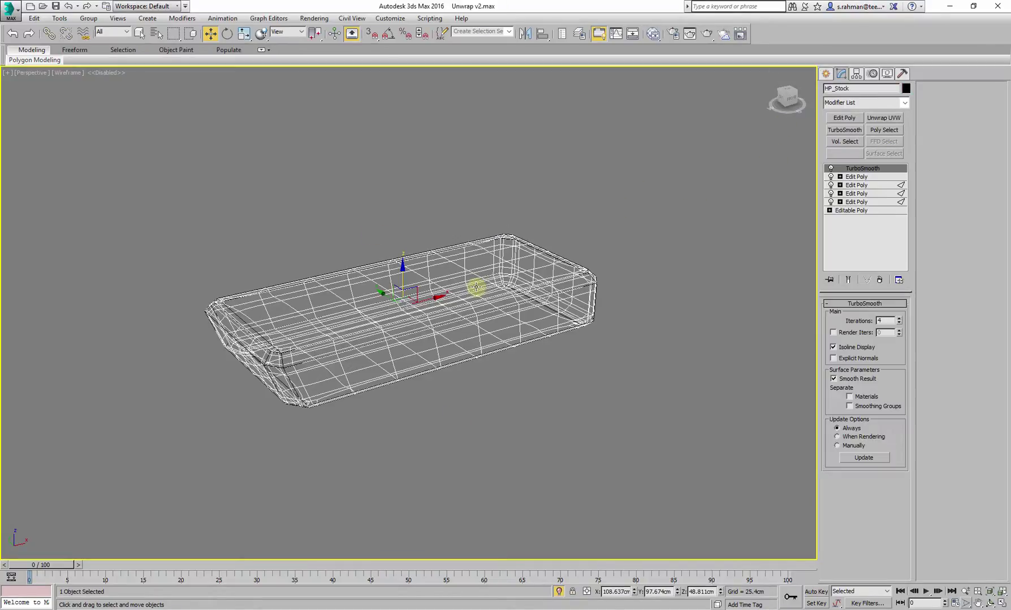
scroll(521, 238, up, 3)
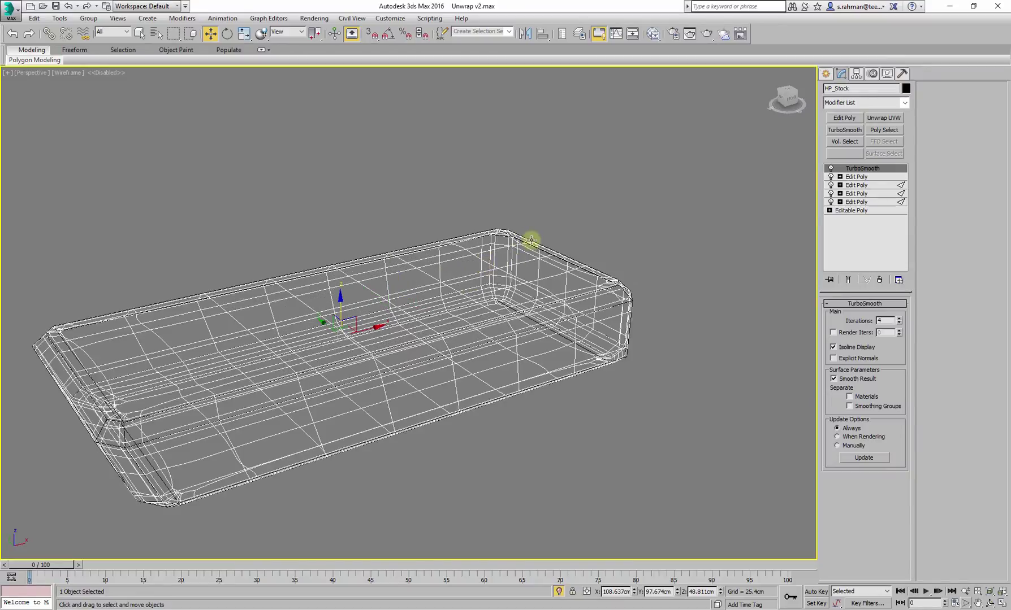
click(532, 240)
key(0)
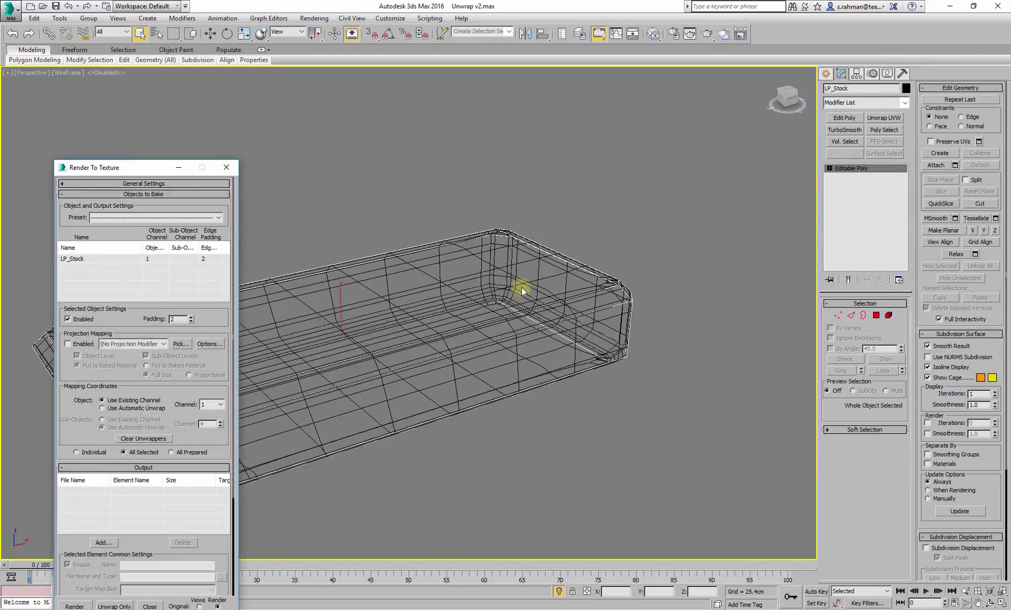
Enable projection mapping for LP_Stock and add HP_Stock as its projection target.
key(q)
middle_drag(372, 296, 485, 242)
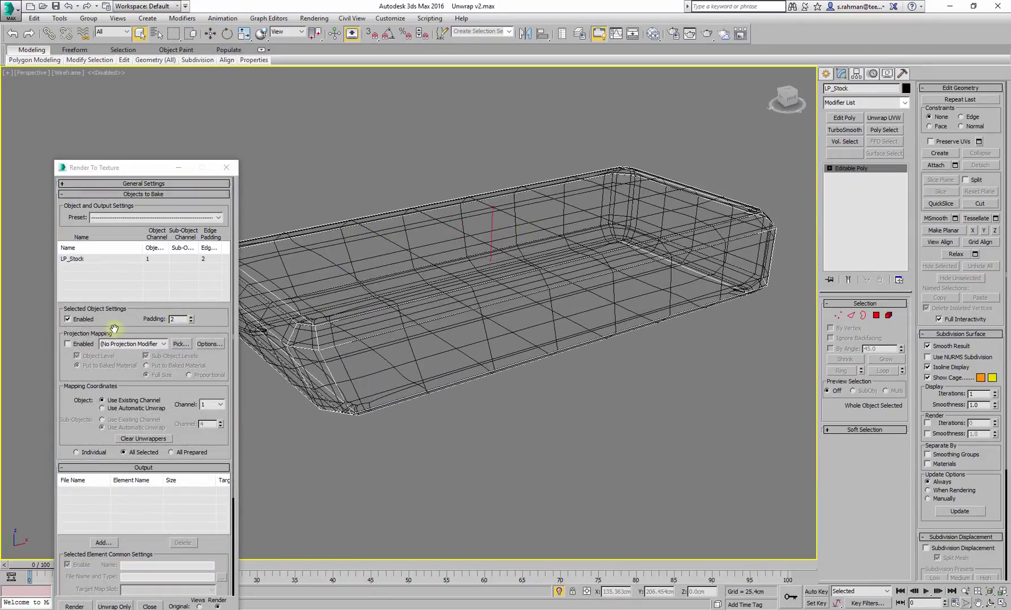
click(78, 345)
click(181, 344)
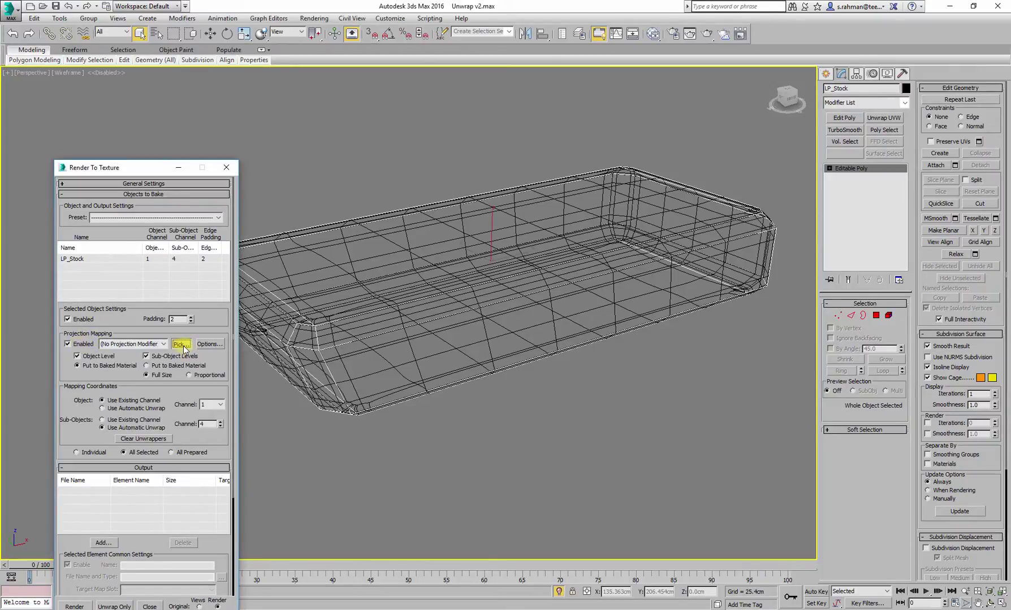
click(50, 74)
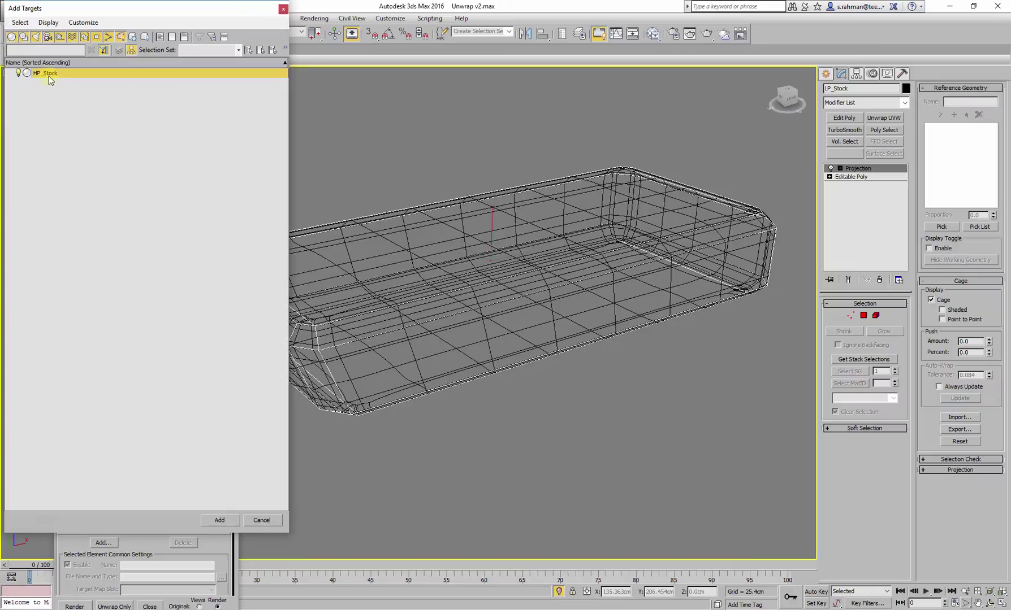
click(219, 520)
scroll(206, 316, down, 2)
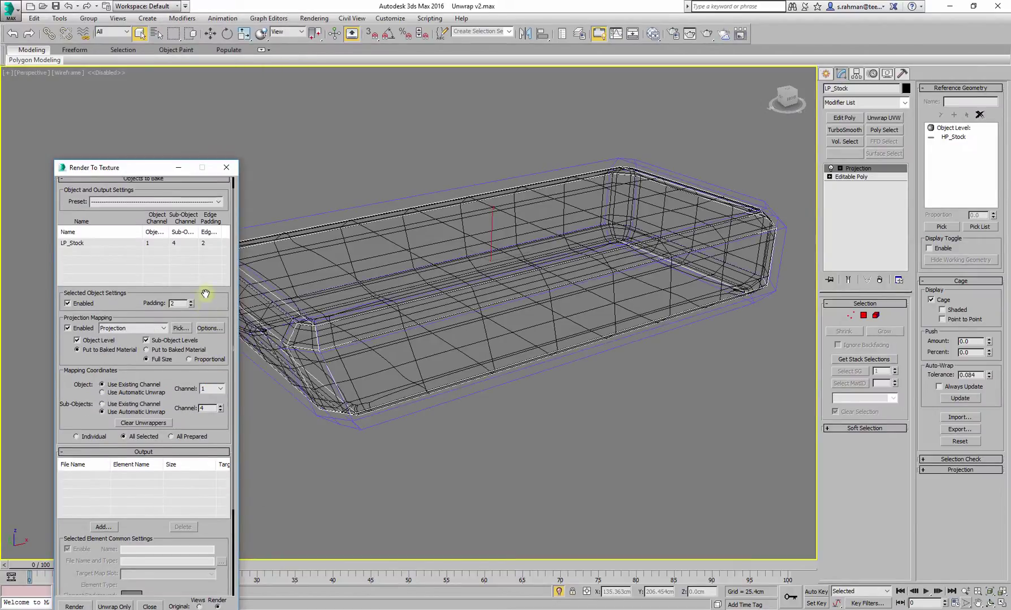
scroll(525, 283, up, 3)
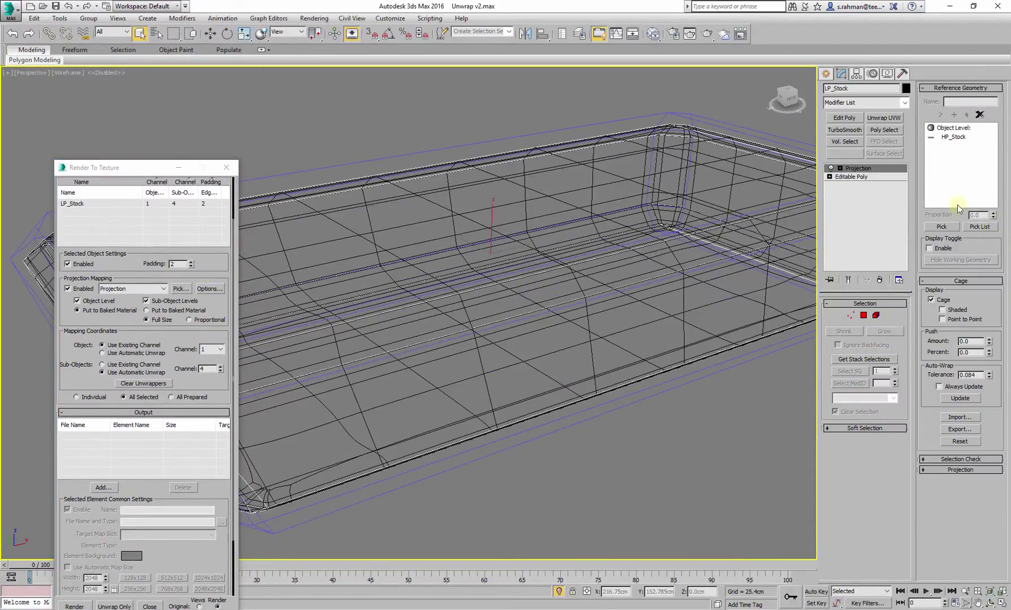
scroll(455, 360, down, 3)
scroll(317, 265, up, 1)
Add a NormalsMap element to LP_Stock's texture bake output.
drag(135, 168, 140, 23)
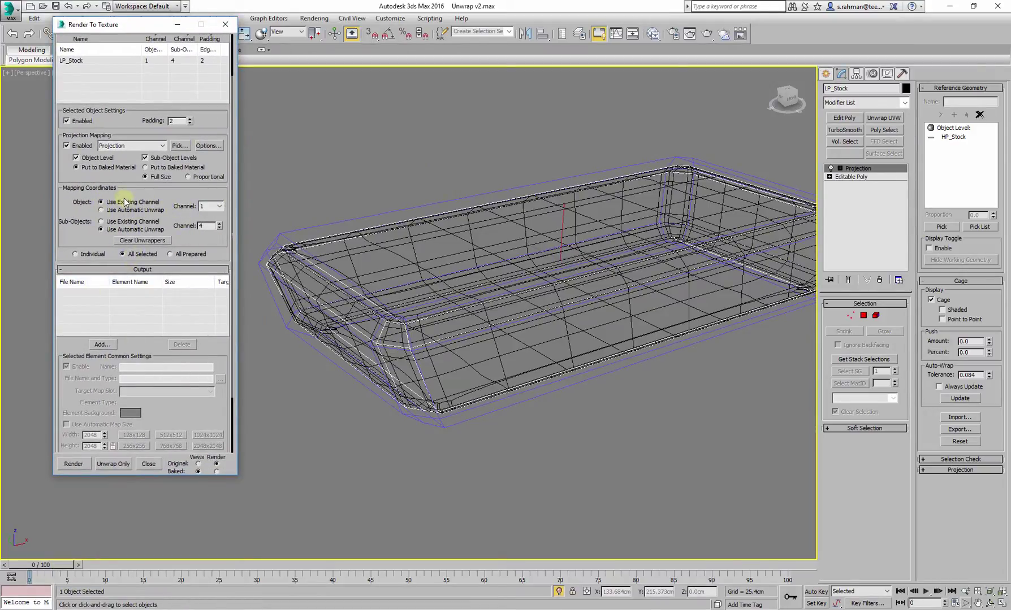
click(102, 345)
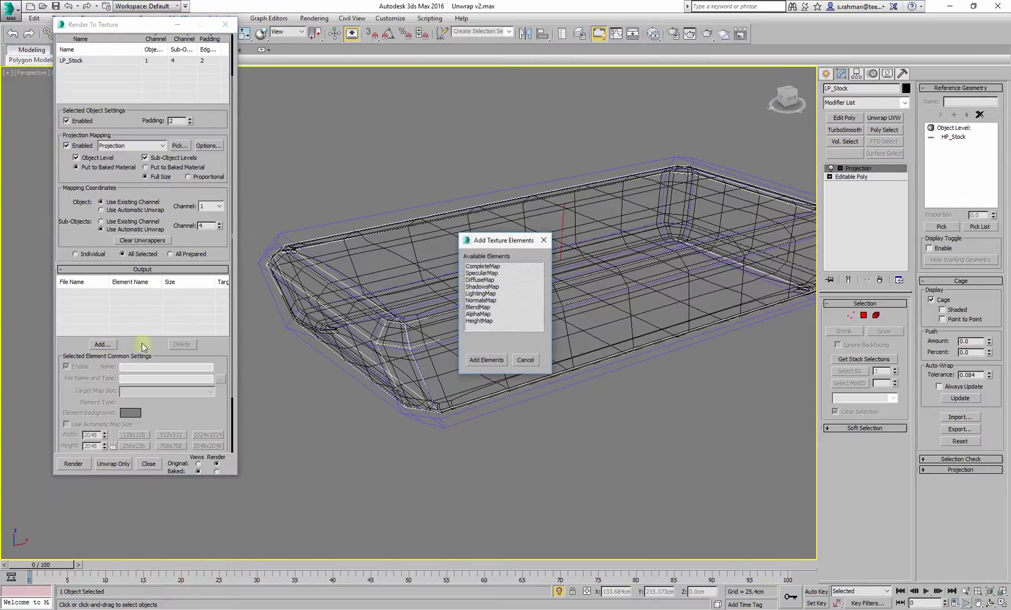
click(488, 300)
click(485, 360)
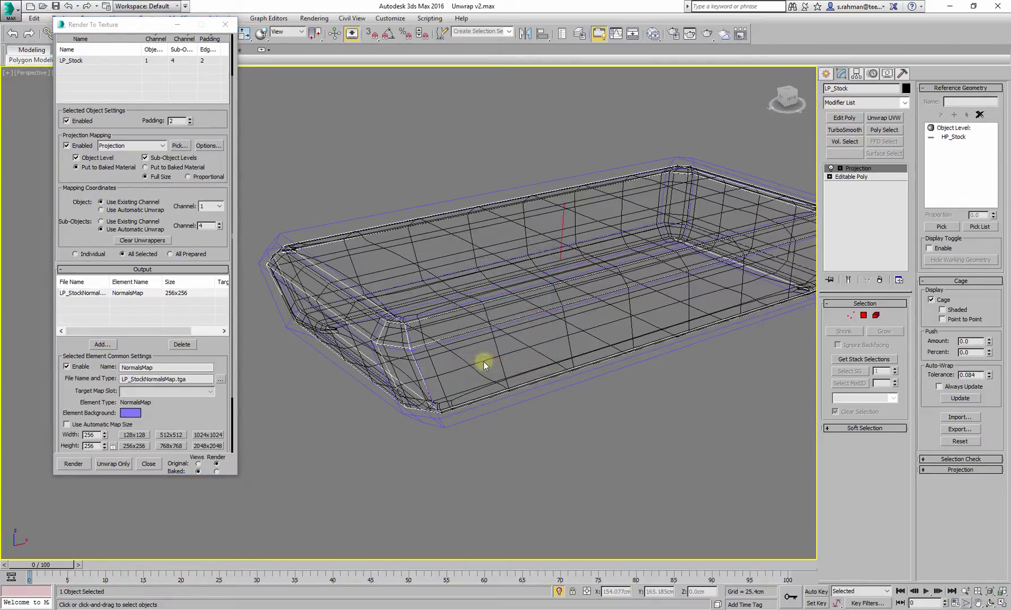
Set the NormalsMap output to overwrite LP_BOXNormalsMap.tga on the Desktop, keep the Targa options, and set its size to 2048x2048.
click(221, 380)
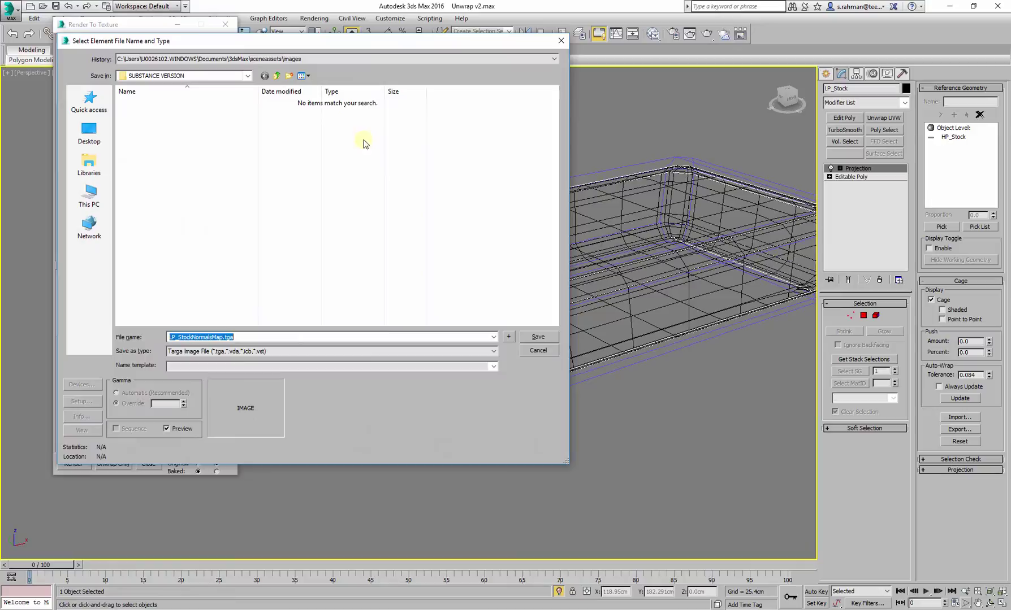
click(89, 132)
double_click(305, 180)
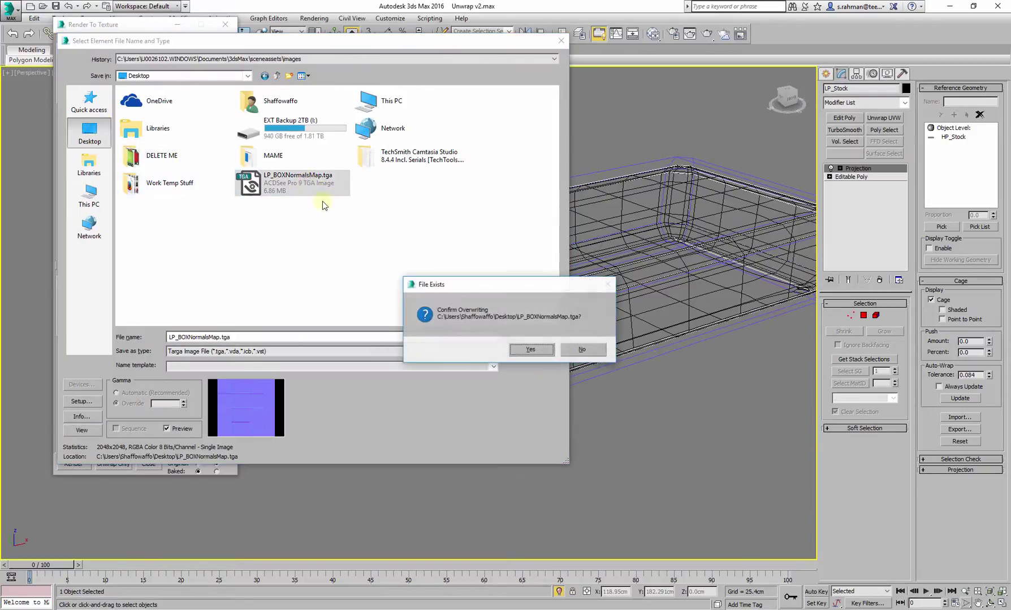
click(531, 350)
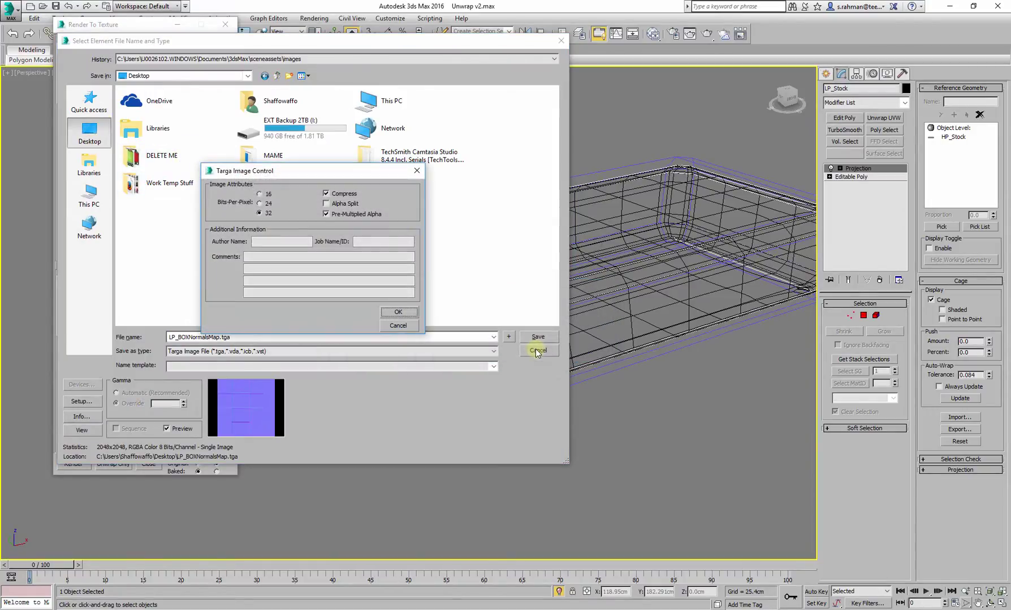
click(402, 311)
click(214, 447)
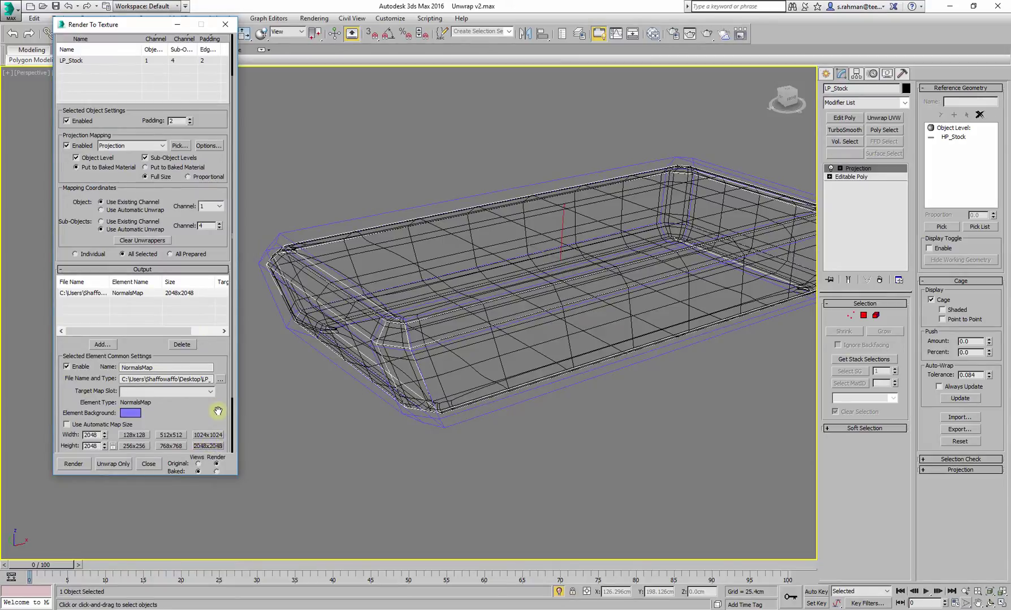
Turn on Shaded and Point to Point cage display, reset the projection cage, and push it slightly outward around the stock.
scroll(216, 413, down, 3)
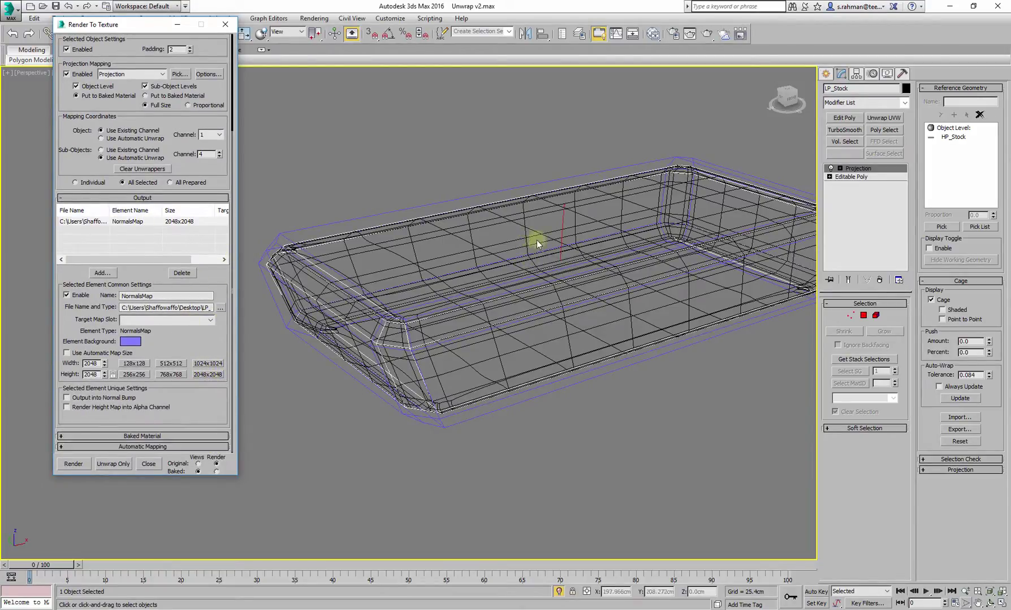
click(953, 310)
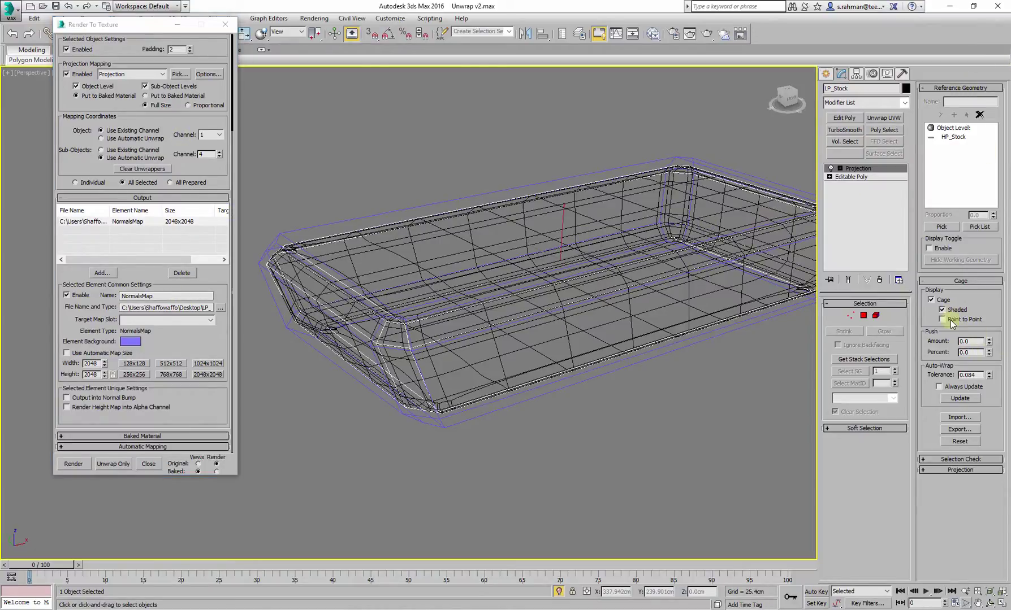
click(958, 442)
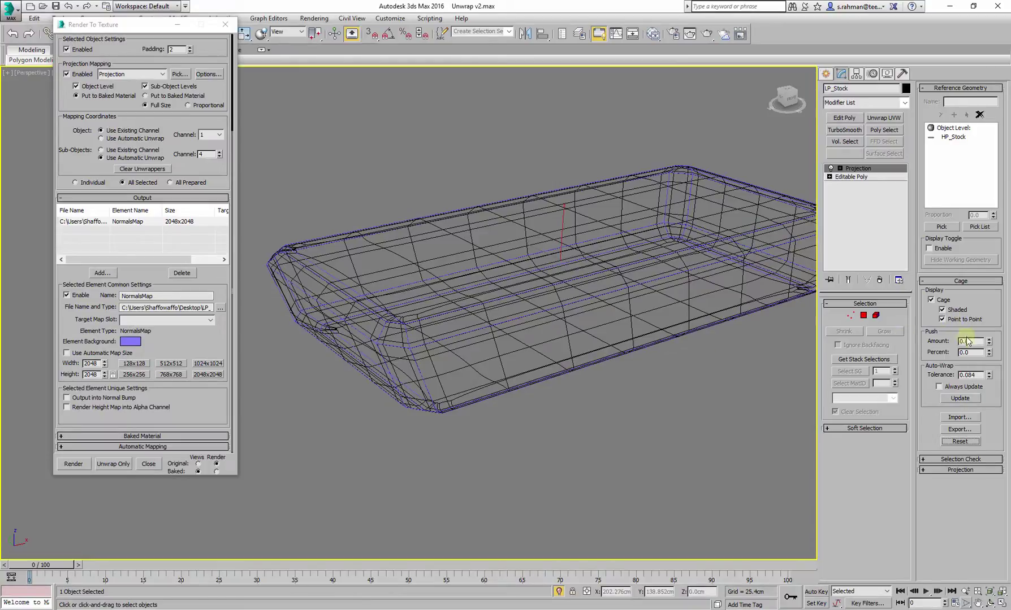
drag(990, 347, 988, 338)
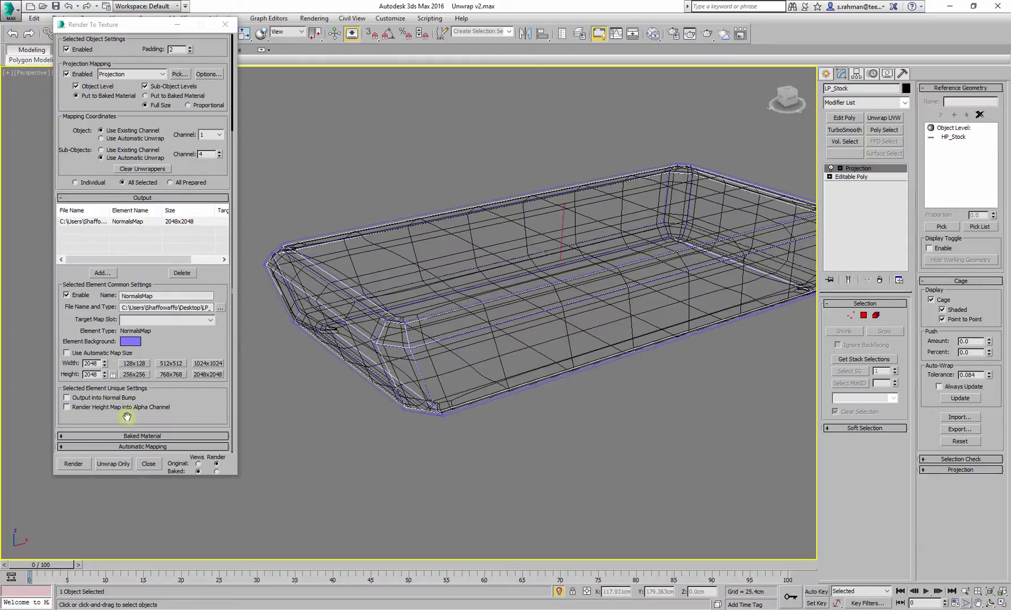
Render the normals map, overwriting the existing file, and close the rendered image window.
click(73, 464)
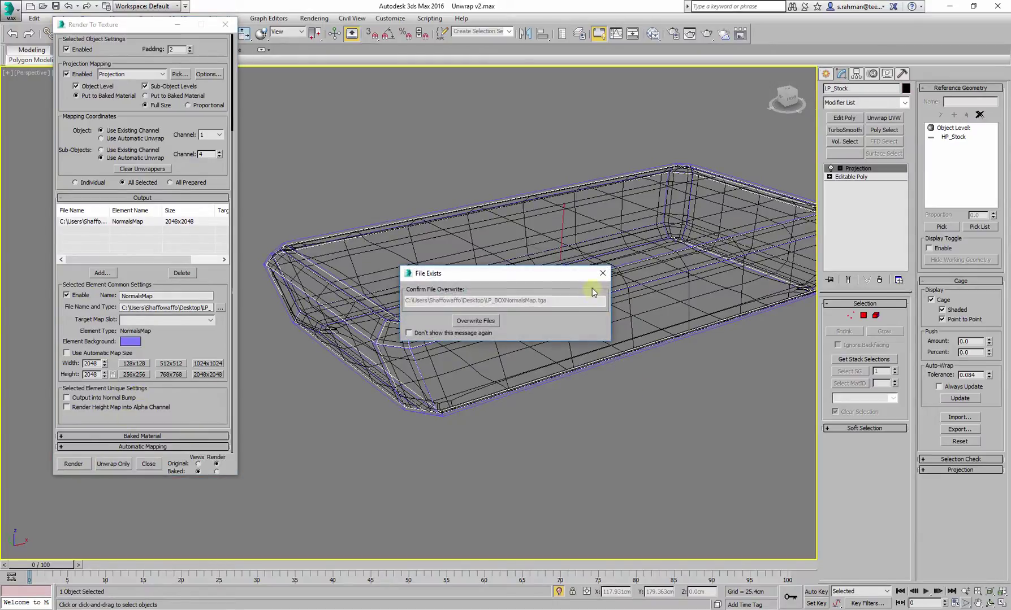
click(475, 321)
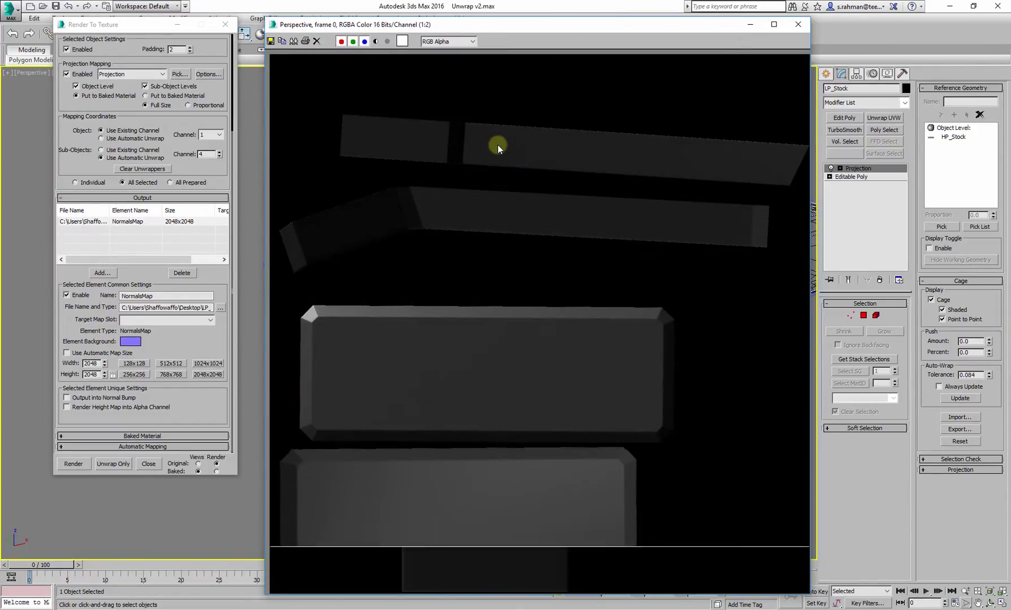
click(797, 25)
Clone LP_Stock beside the original and collapse the copy's modifier stack to Editable Poly.
alt+middle_drag(479, 289, 479, 263)
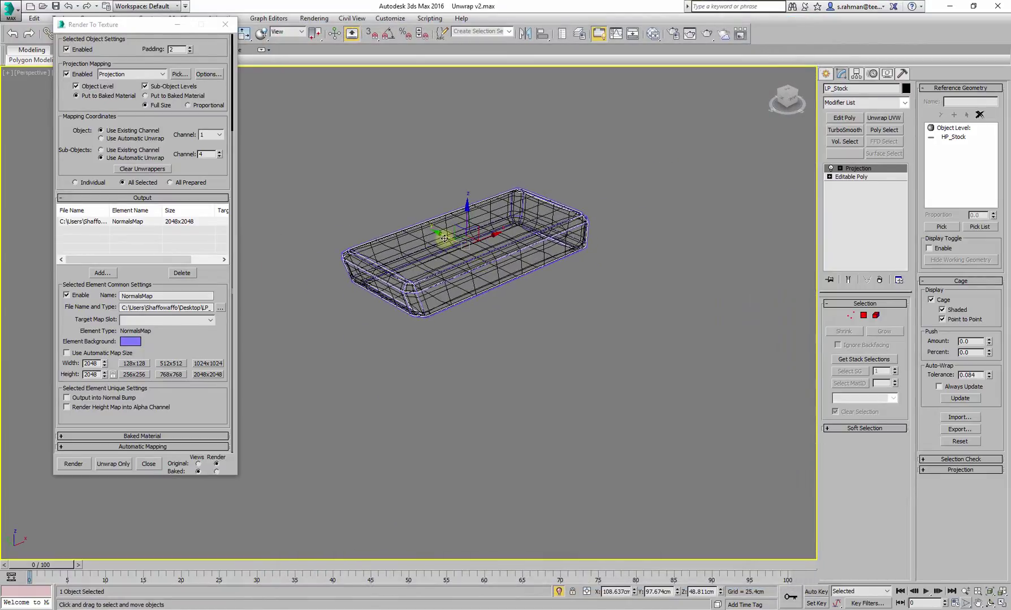
shift+drag(479, 263, 616, 377)
click(508, 355)
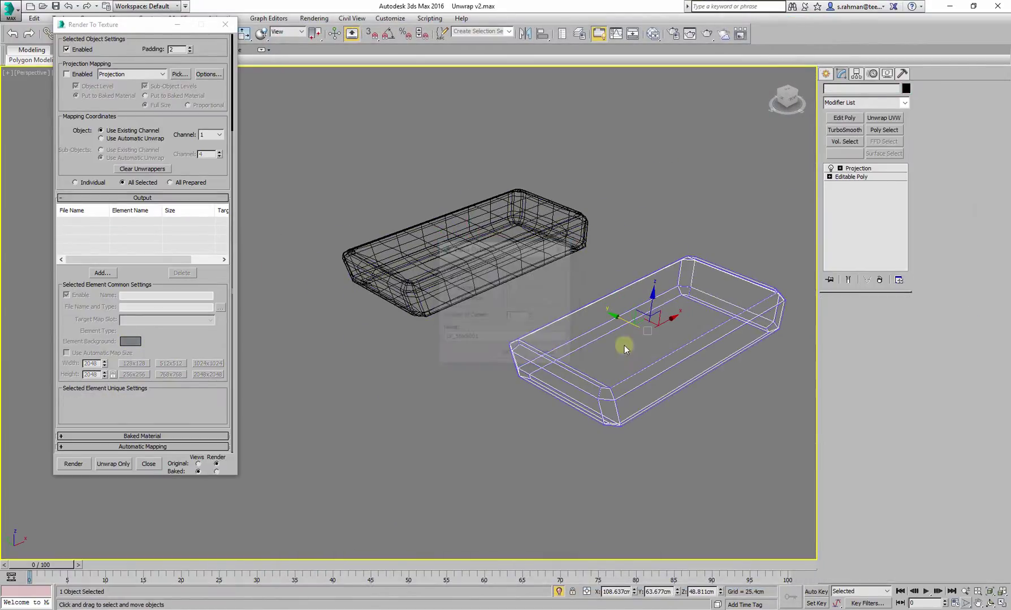
right_click(852, 173)
click(896, 266)
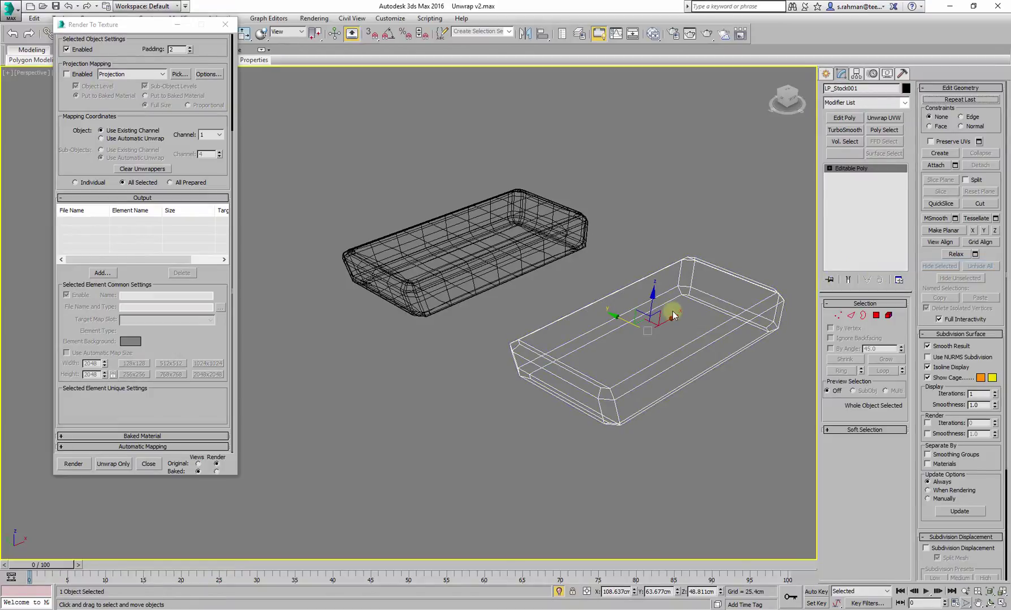
Examine the cloned low-poly stock's shading beside the original in shaded display, with and without edged faces.
scroll(548, 316, up, 3)
key(F3)
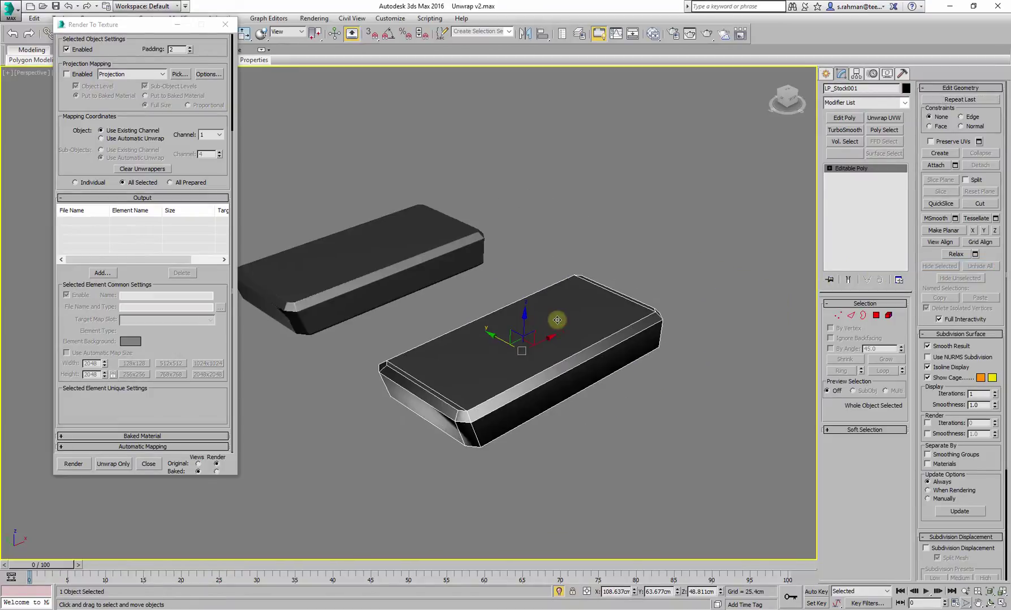
click(876, 316)
click(876, 316)
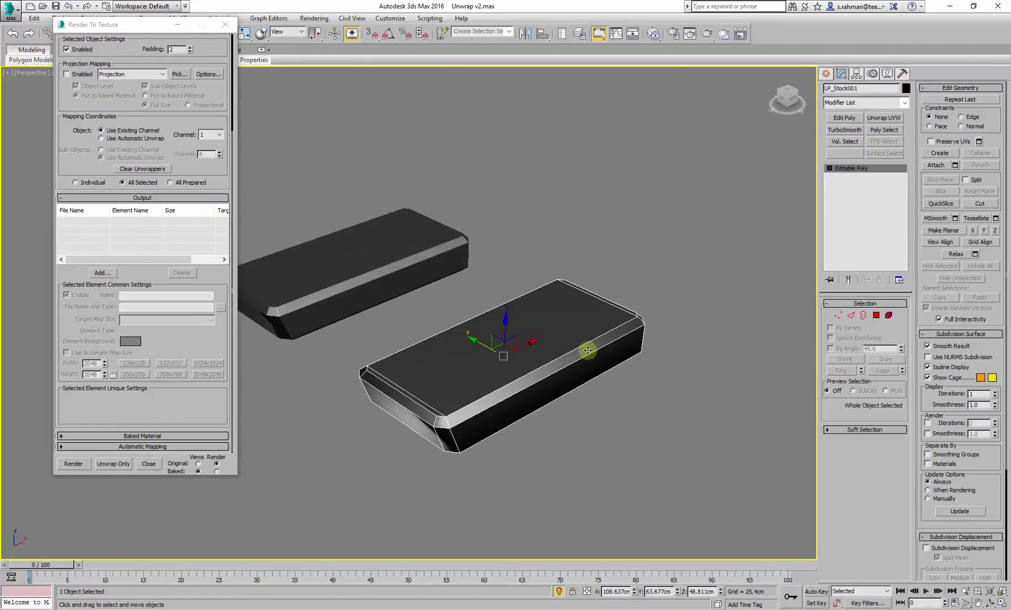
key(F4)
alt+middle_drag(548, 372, 654, 410)
click(654, 410)
key(F4)
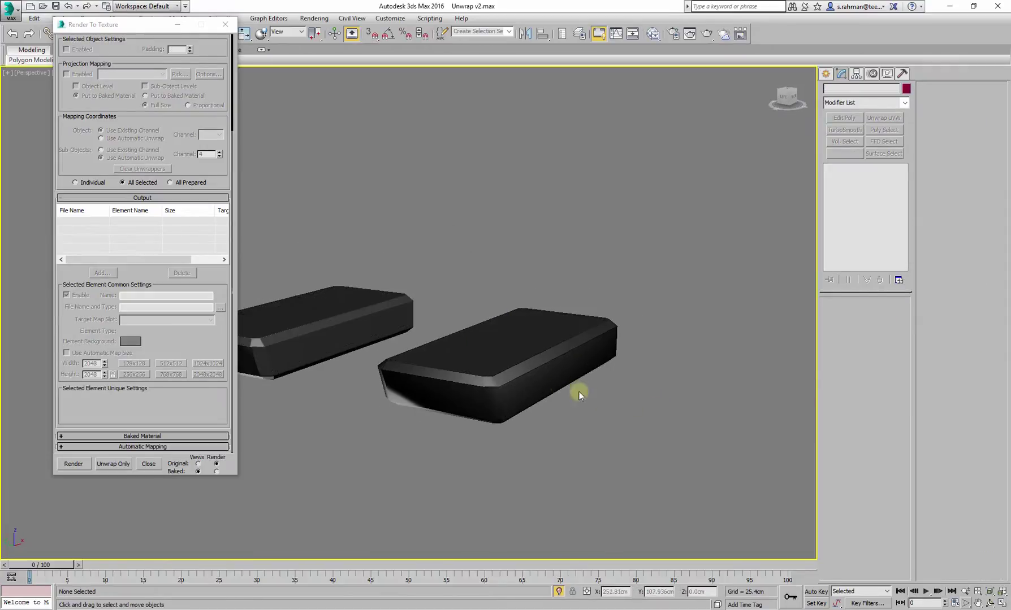
alt+middle_drag(578, 392, 581, 333)
Select the cloned low-poly stock, open the Slate Material Editor, and look through the existing material nodes.
click(485, 368)
scroll(505, 371, down, 5)
key(m)
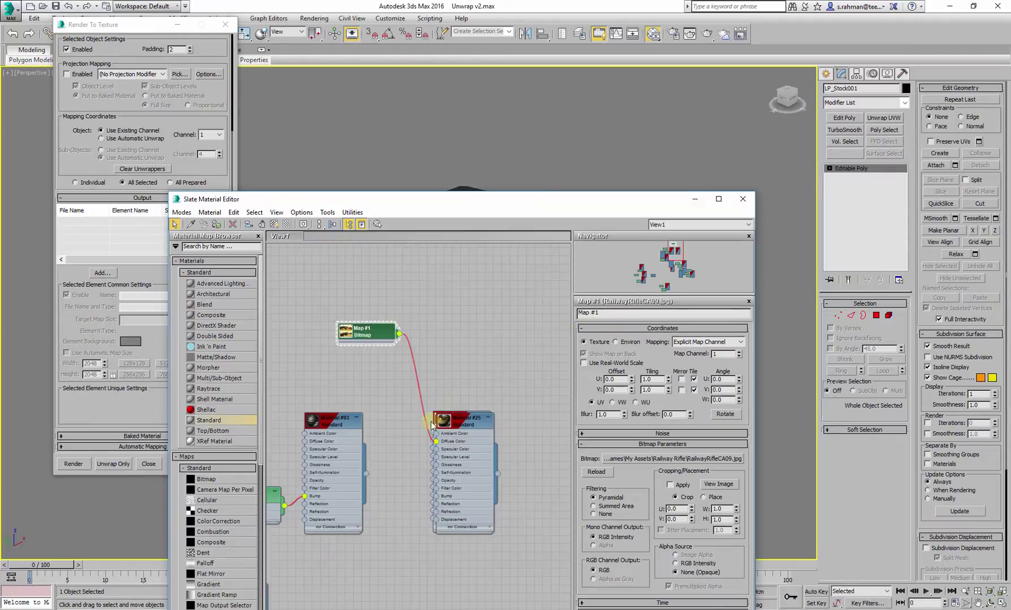
mouse_move(435, 421)
middle_down()
mouse_move(410, 439)
mouse_move(441, 404)
middle_up()
middle_drag(477, 335, 444, 251)
scroll(468, 348, down, 5)
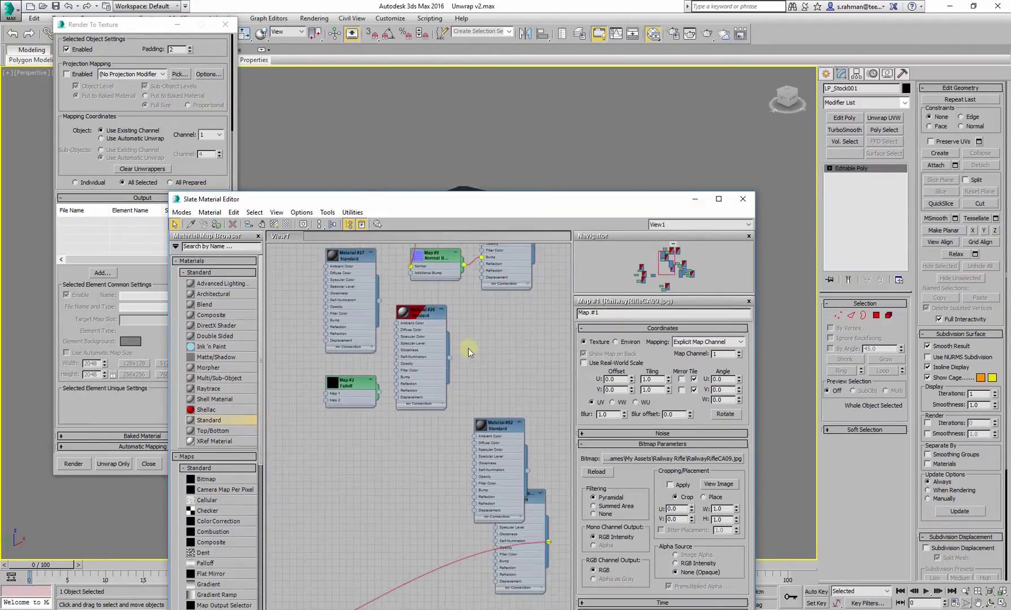
middle_drag(539, 452, 403, 422)
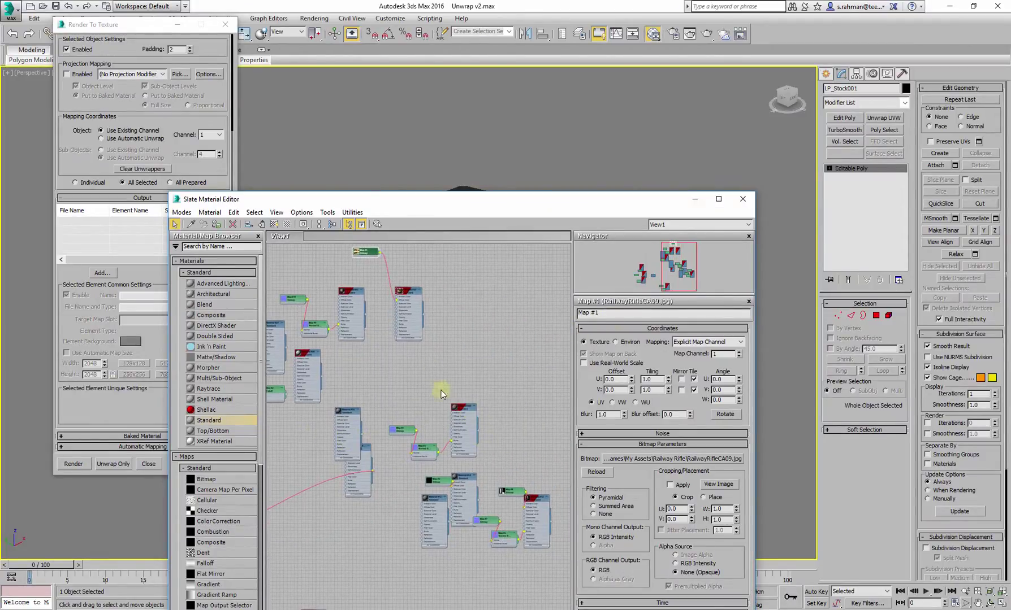
middle_drag(442, 395, 504, 455)
scroll(412, 357, up, 6)
middle_drag(441, 368, 567, 448)
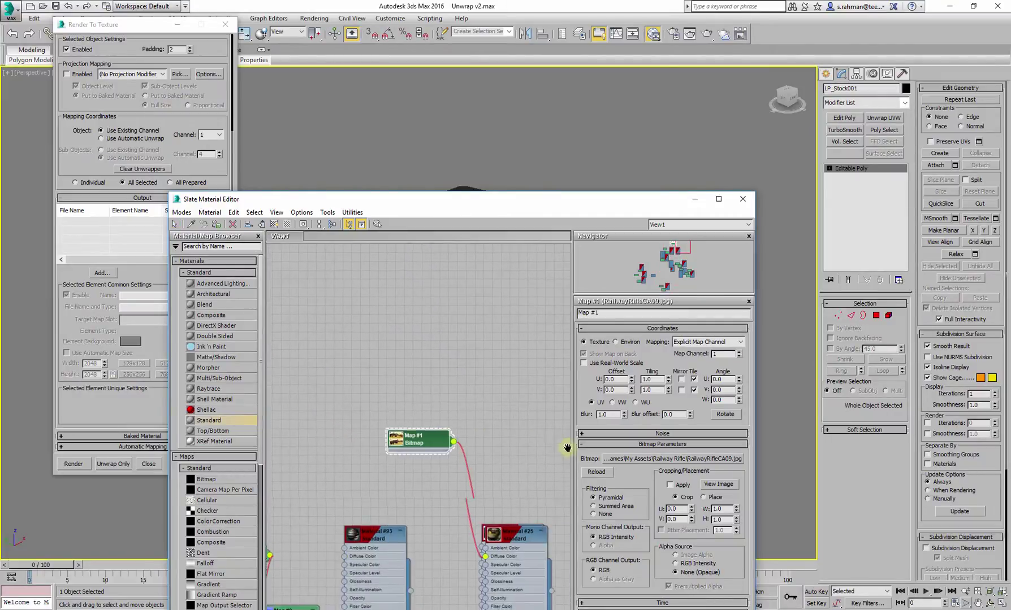
Uncover the stock models, pick the cloned stock's material into the Slate view, and move the Material #74 node into free space.
drag(599, 200, 642, 394)
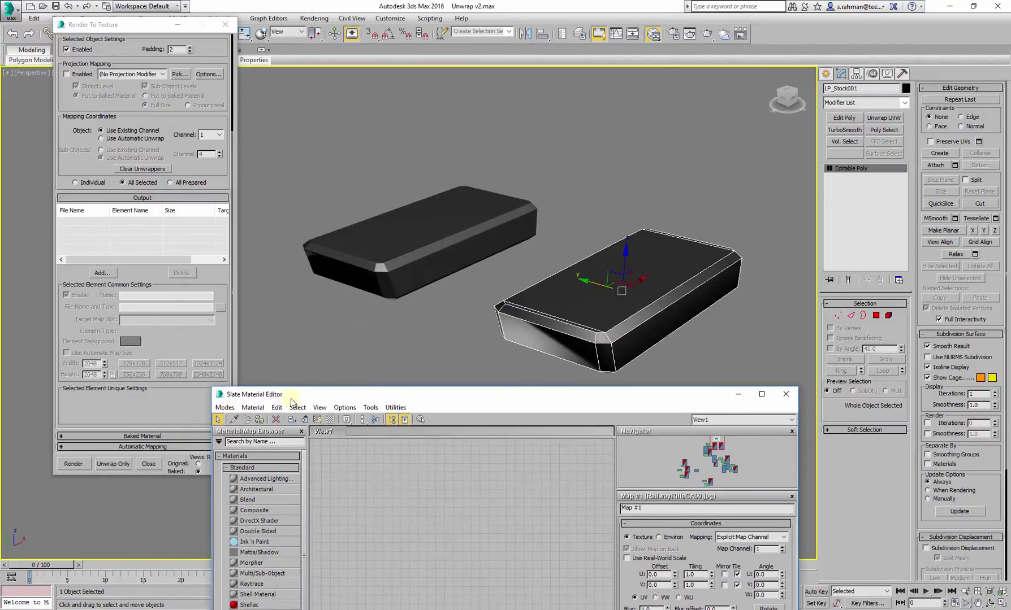
click(233, 420)
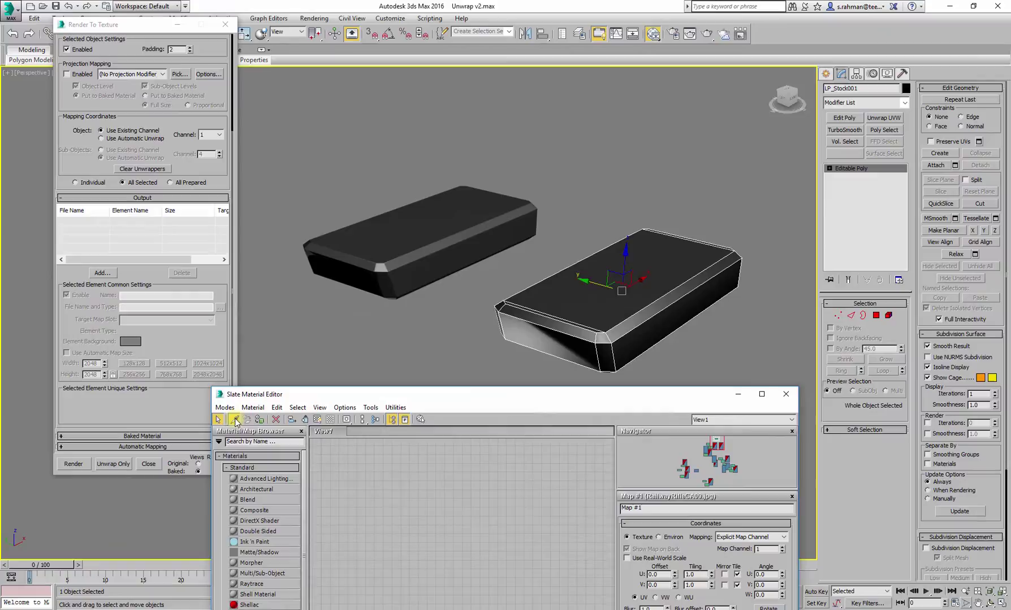
click(599, 312)
middle_drag(399, 467, 526, 445)
mouse_move(477, 514)
mouse_down()
mouse_move(494, 505)
mouse_move(381, 469)
mouse_up()
middle_drag(439, 476, 585, 460)
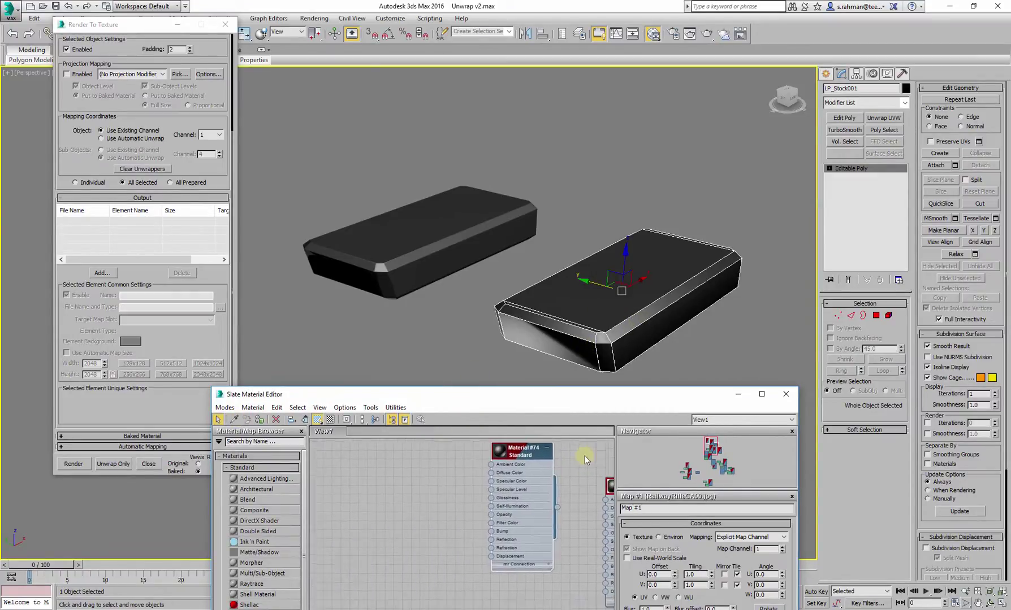
Assign Material #74 to the selected cloned low-poly stock.
right_click(517, 451)
click(565, 184)
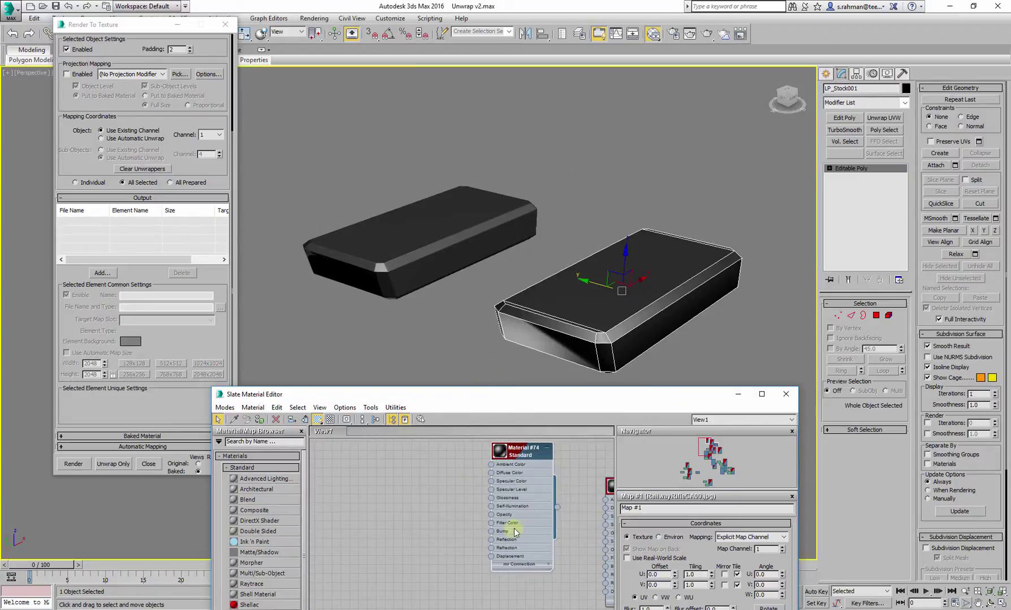
scroll(514, 533, up, 1)
middle_drag(514, 533, 533, 516)
drag(441, 520, 443, 520)
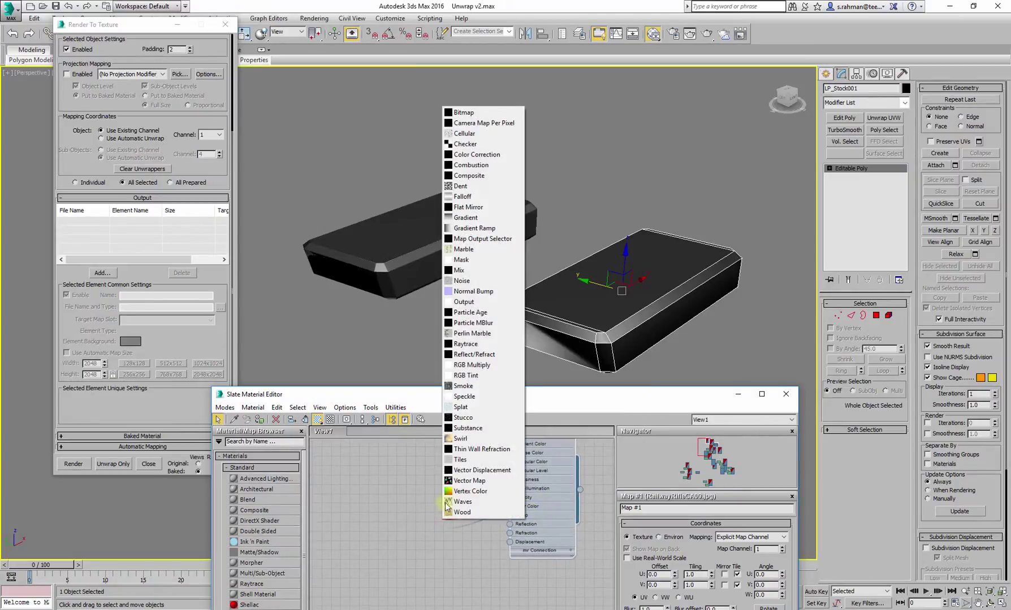
click(483, 293)
click(469, 284)
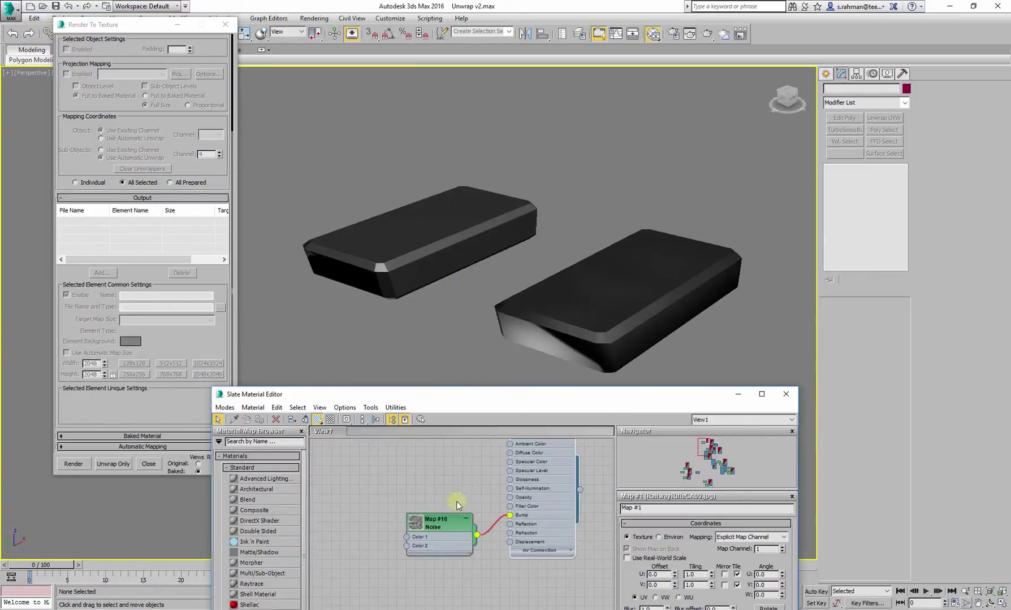
click(447, 523)
key(Delete)
Connect a Normal Bump map to Material #74's Bump slot and feed its Normal input with the bitmap LP_BOXNormalsMap.tga.
drag(510, 520, 368, 62)
click(472, 293)
click(388, 66)
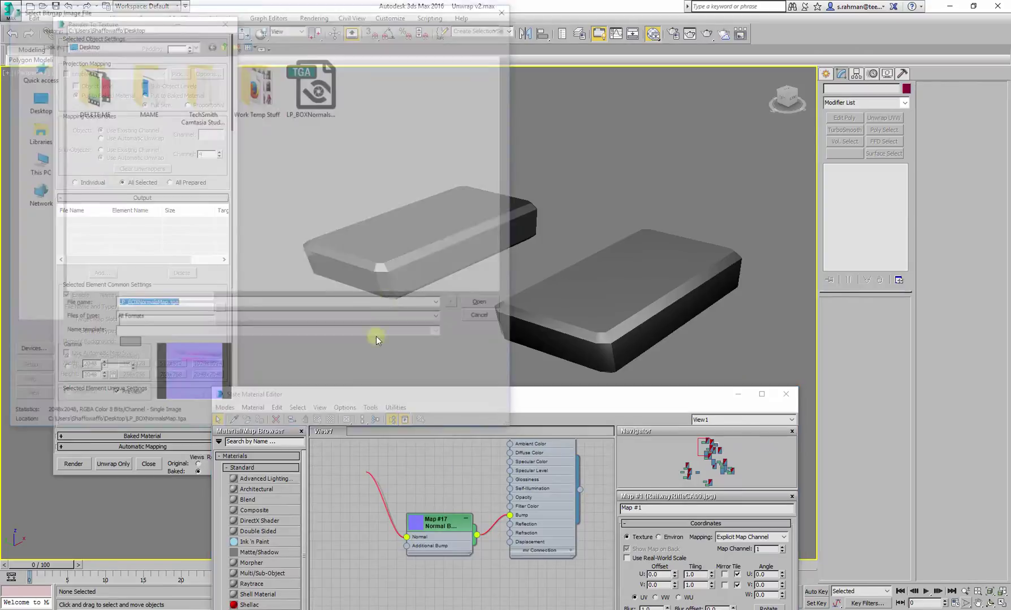
click(320, 105)
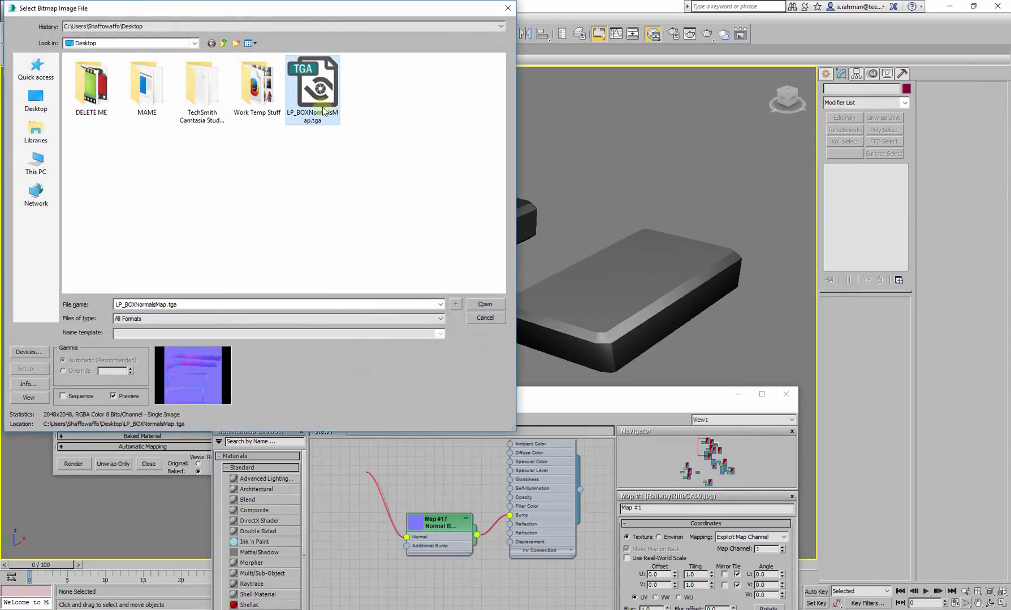
click(493, 306)
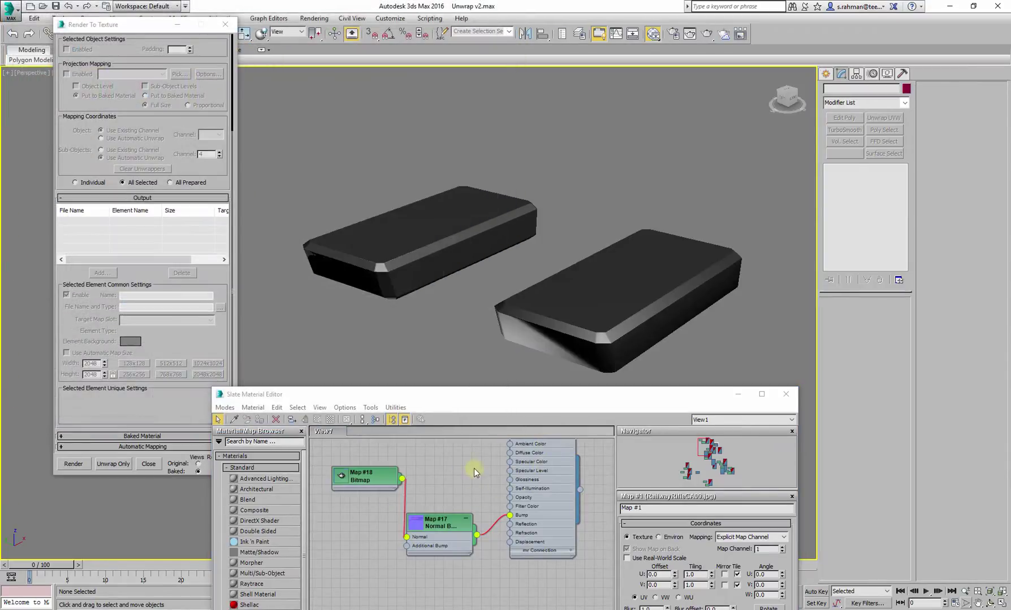
Select the cloned low-poly stock again and assign Material #74 with the normal map to it.
middle_drag(475, 469, 463, 547)
right_click(549, 508)
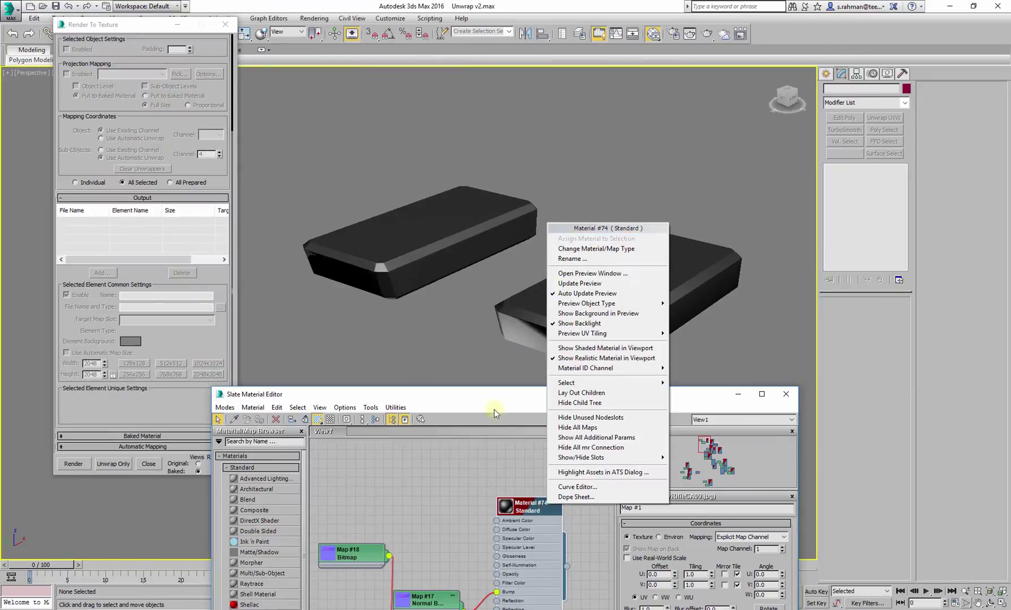
click(568, 328)
right_click(528, 504)
click(575, 234)
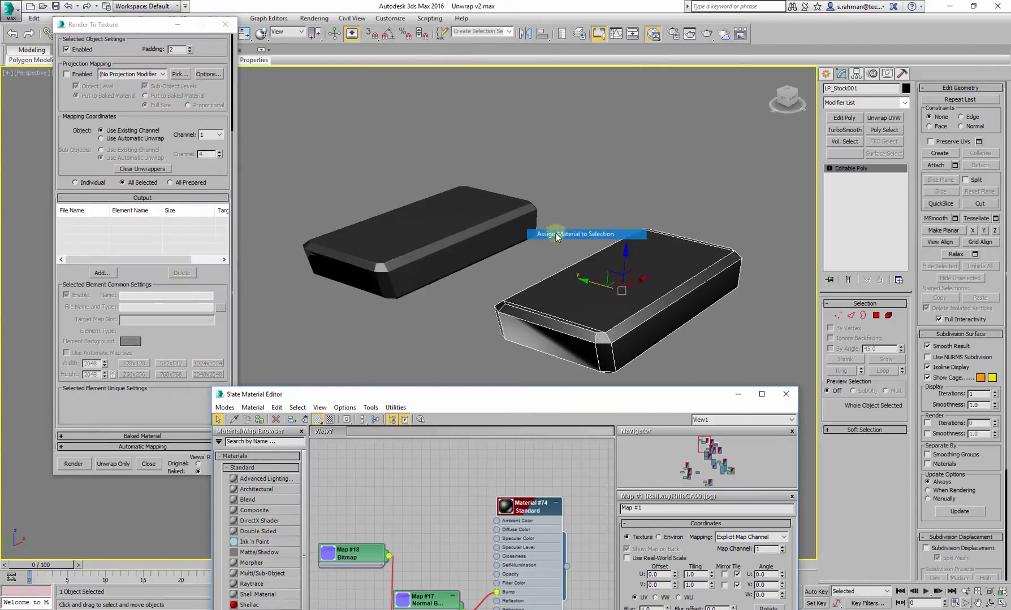
Set Material #74's Bump map amount to 100 and close the material editor.
drag(554, 395, 330, 96)
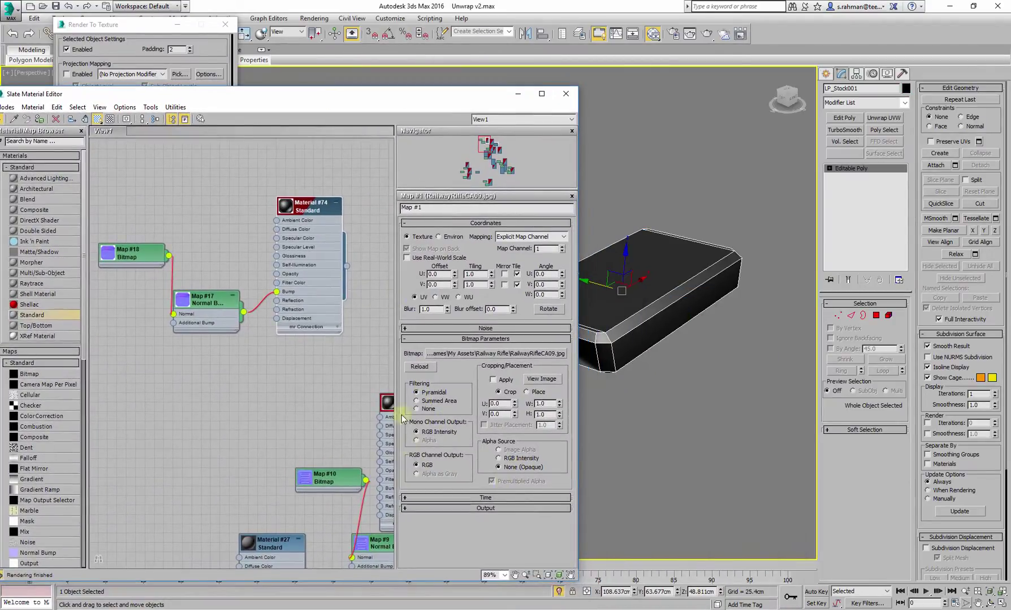
double_click(305, 209)
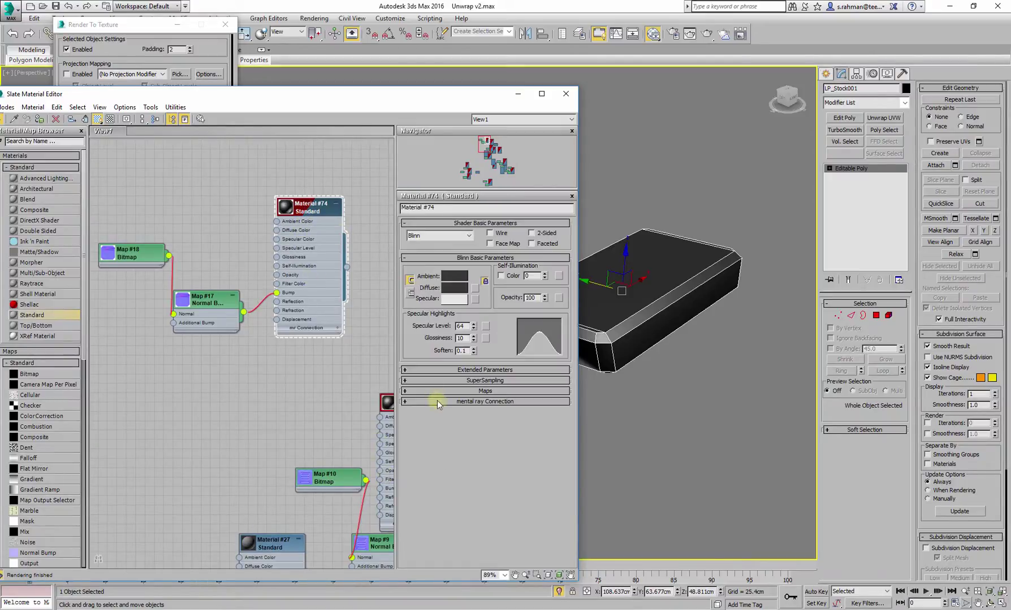
click(406, 391)
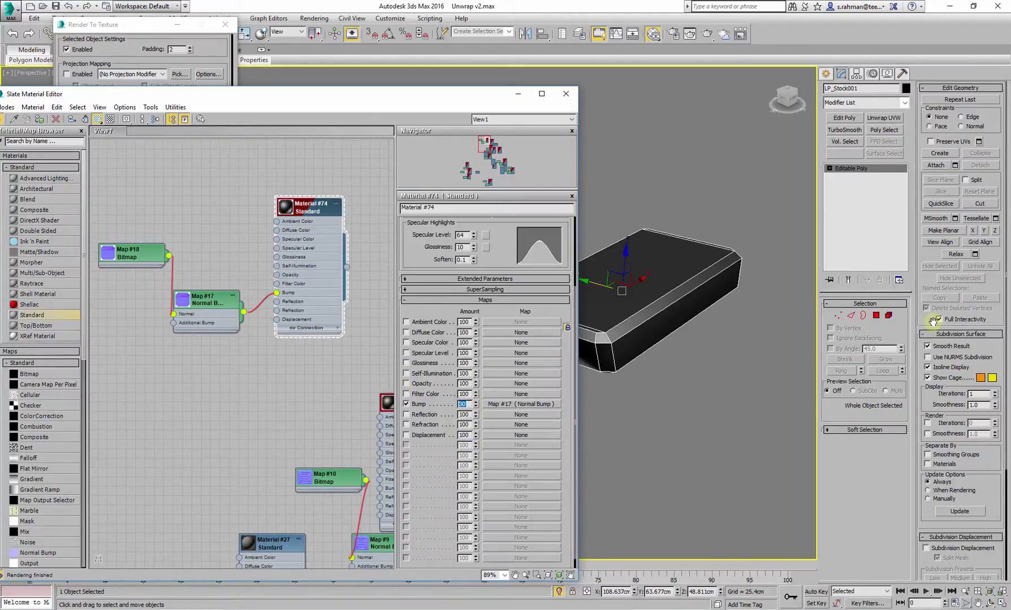
key(Return)
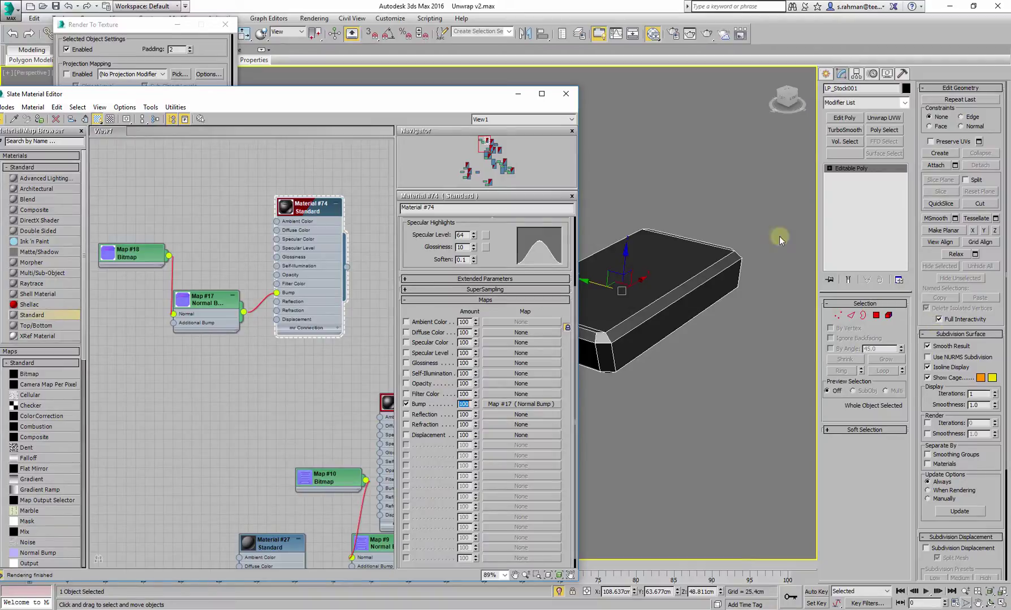
click(565, 94)
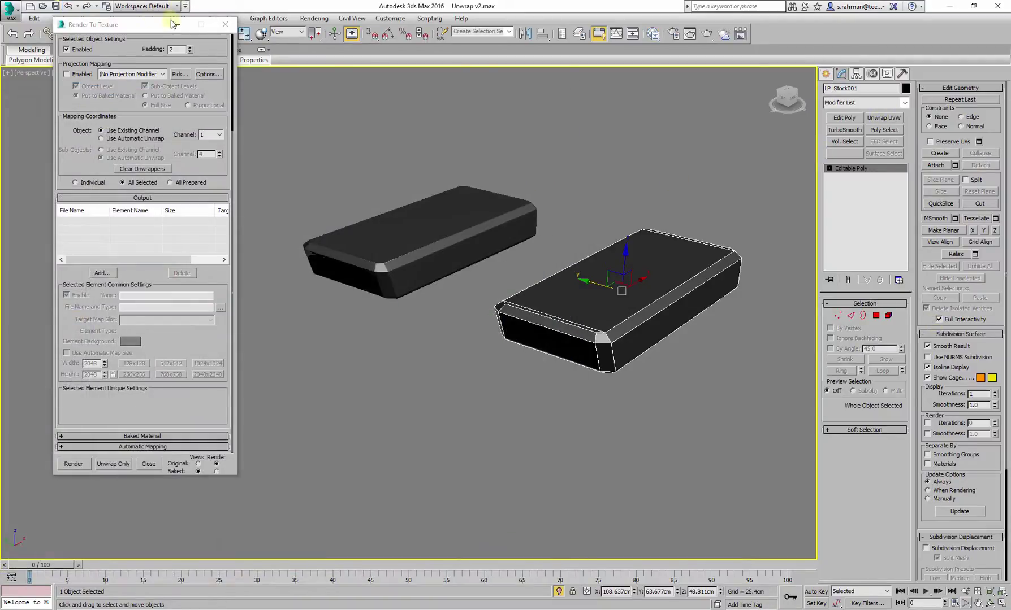
Close the Render To Texture dialog and show viewport materials as Realistic Materials with Maps.
drag(157, 27, 144, 106)
click(211, 105)
click(118, 18)
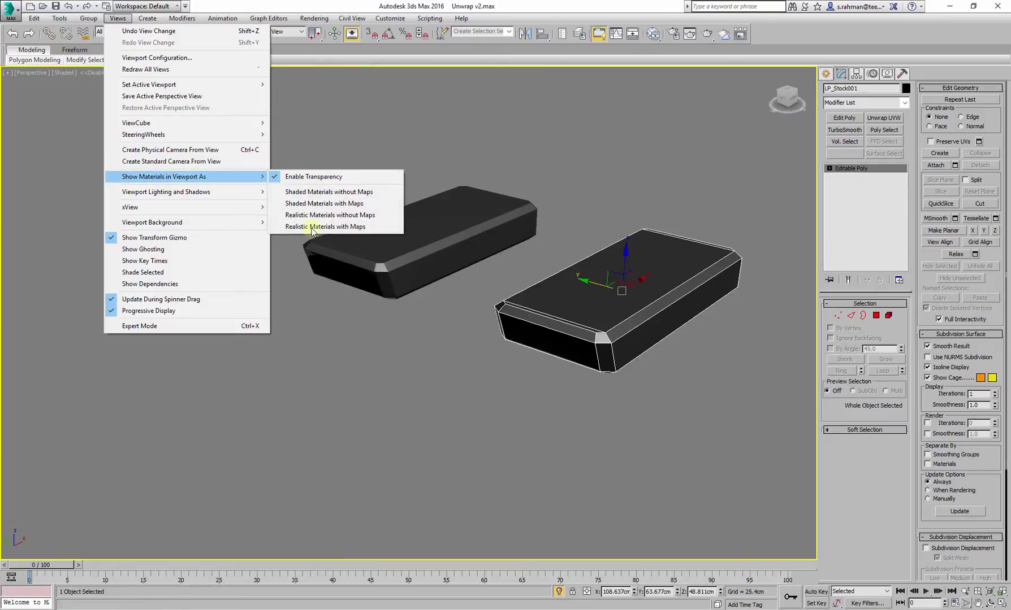
click(316, 226)
click(529, 406)
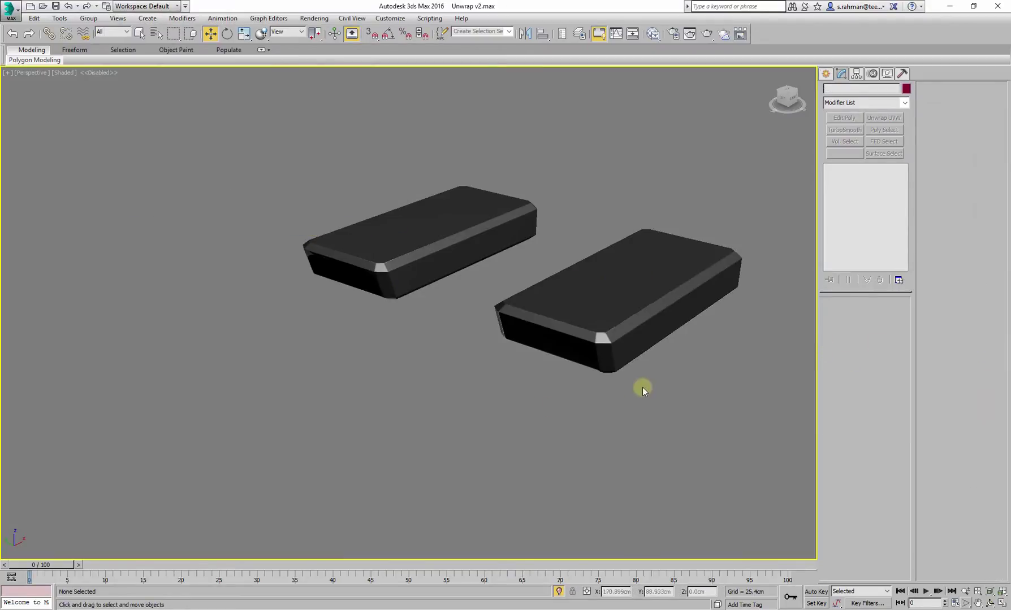
Examine the normal-mapped bevel edges of the cloned stock up close for baking artifacts.
scroll(531, 399, up, 5)
alt+middle_drag(402, 306, 448, 469)
scroll(497, 446, up, 5)
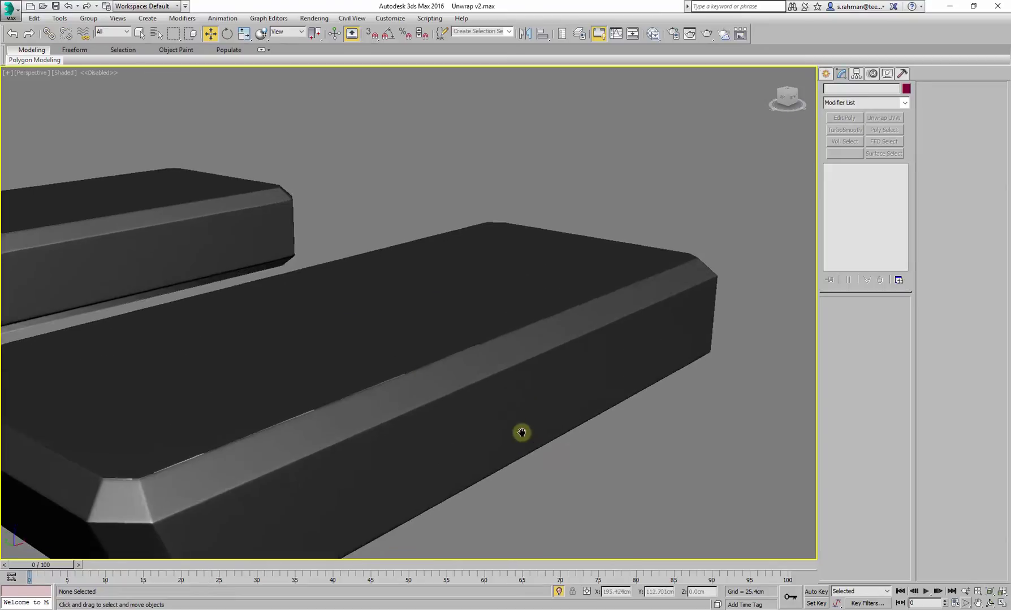
alt+middle_drag(521, 433, 504, 385)
scroll(504, 385, up, 3)
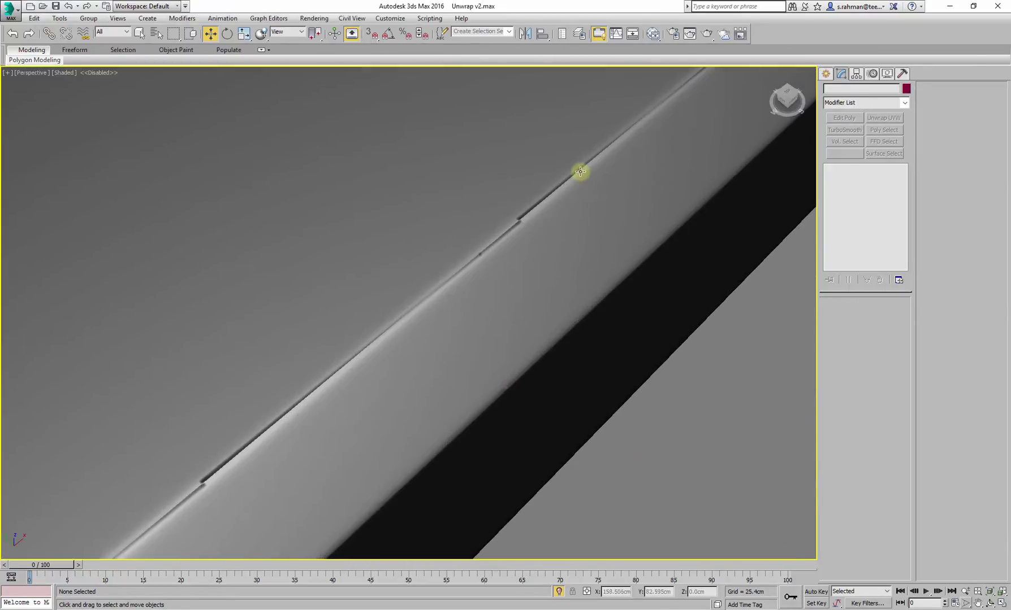
scroll(397, 340, down, 3)
alt+middle_drag(397, 340, 352, 213)
scroll(396, 343, down, 3)
Reopen the Render To Texture dialog and select the original LP_Stock as the object to bake.
key(0)
key(q)
click(307, 151)
scroll(352, 213, down, 3)
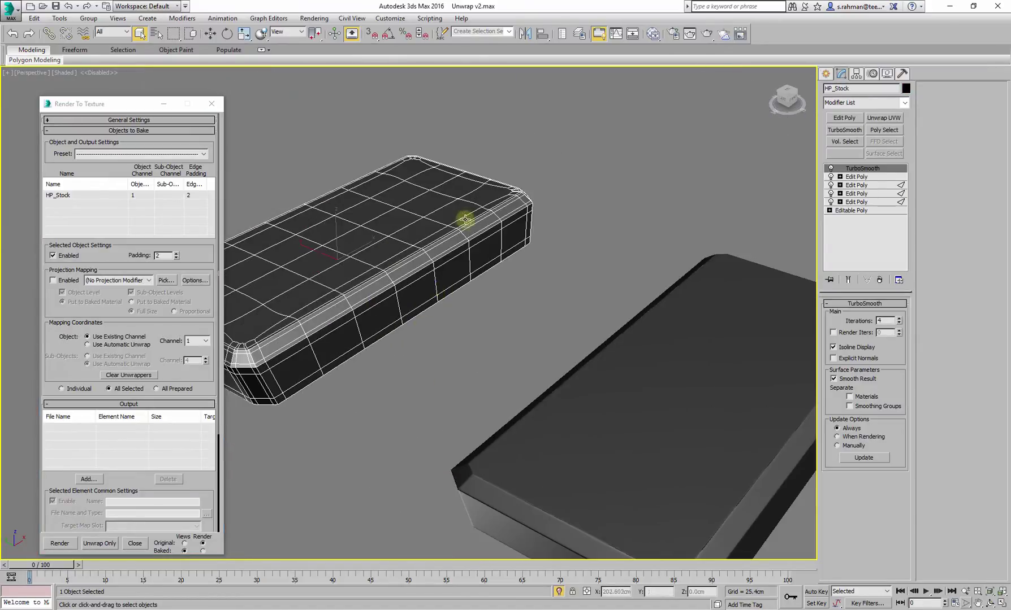
click(463, 217)
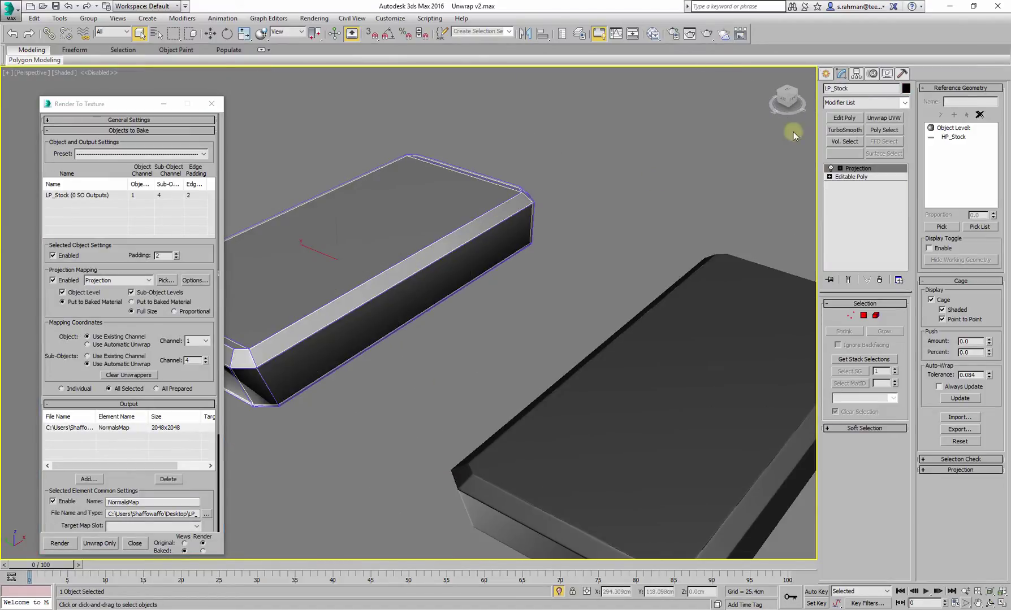
middle_drag(497, 244, 508, 239)
key(w)
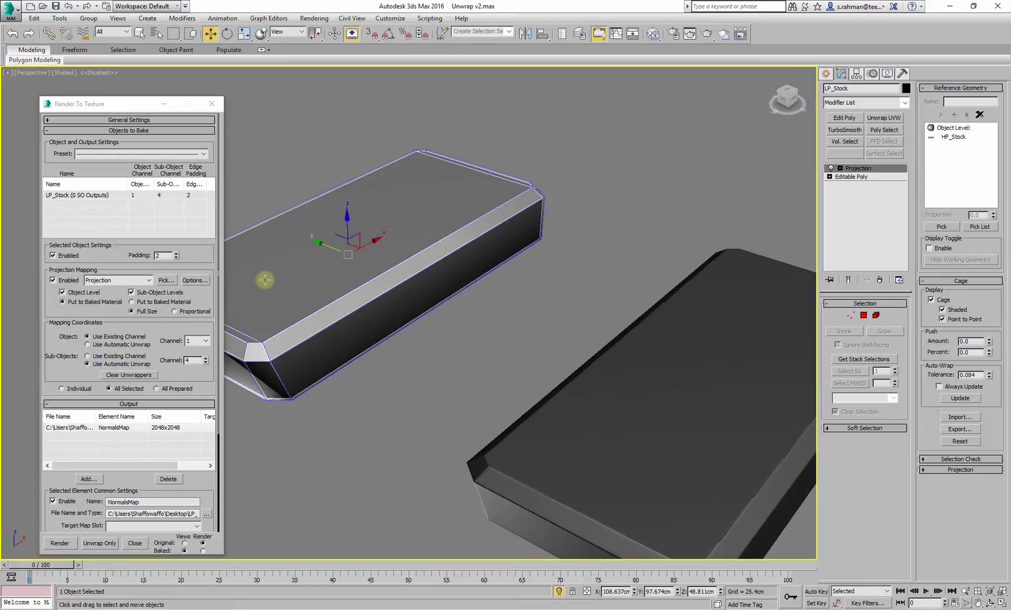
Enable the Hammersley global supersampler at quality 1.0 in the renderer setup reached from LP_Stock's projection options.
click(199, 281)
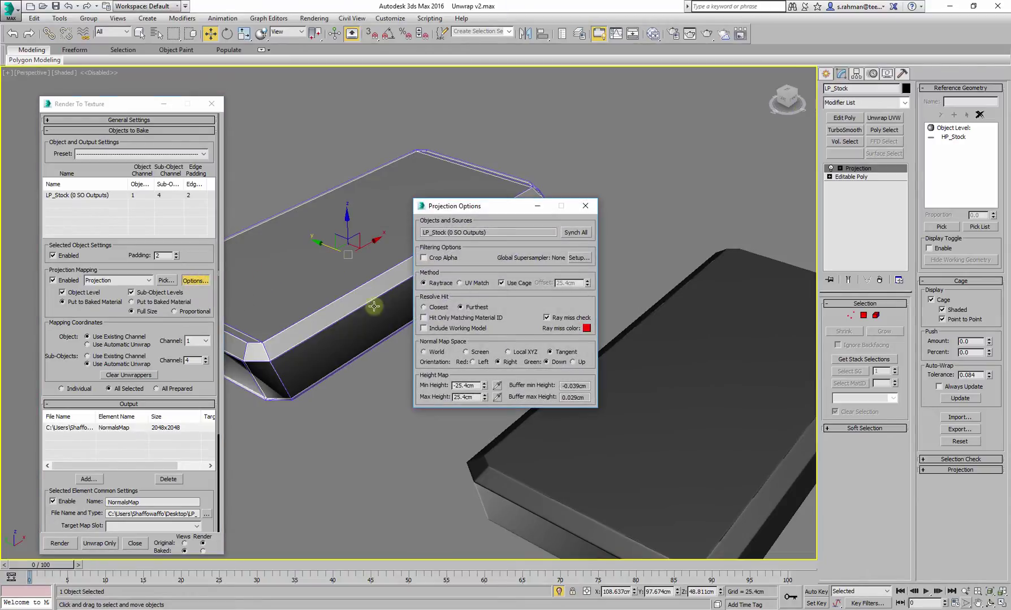
click(578, 258)
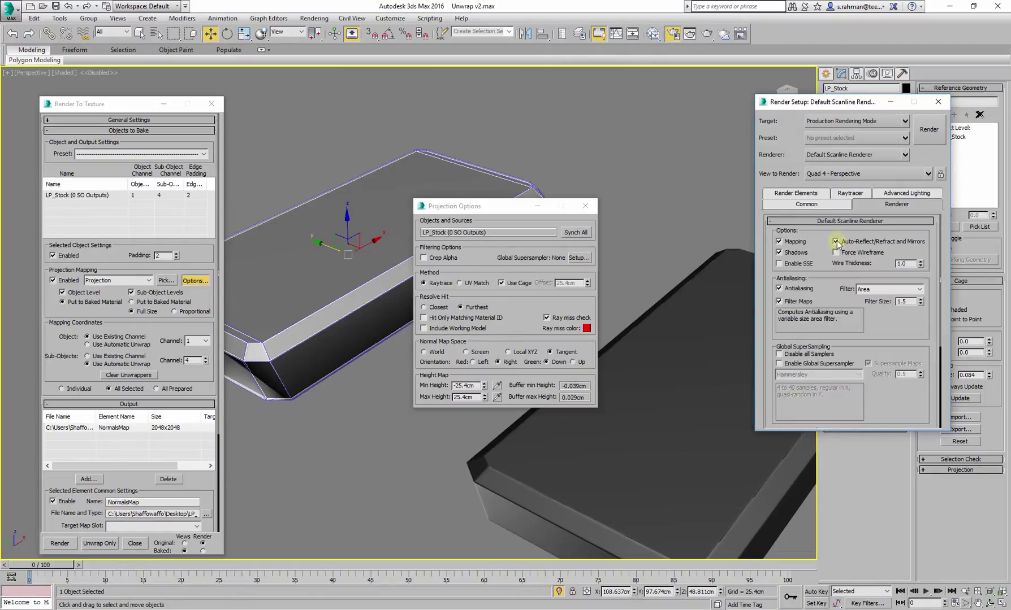
drag(829, 105, 760, 113)
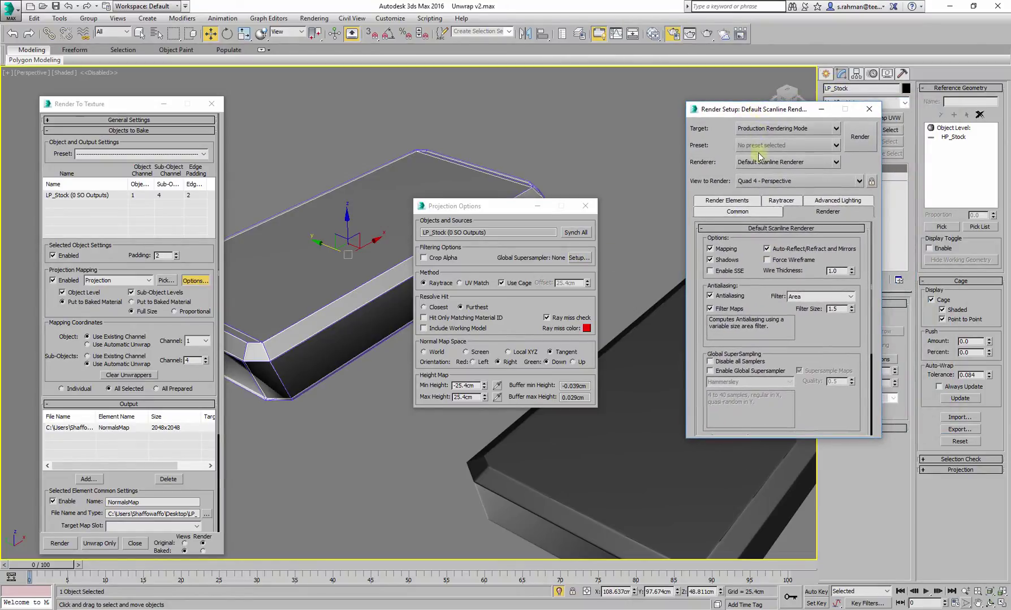
click(871, 110)
click(570, 259)
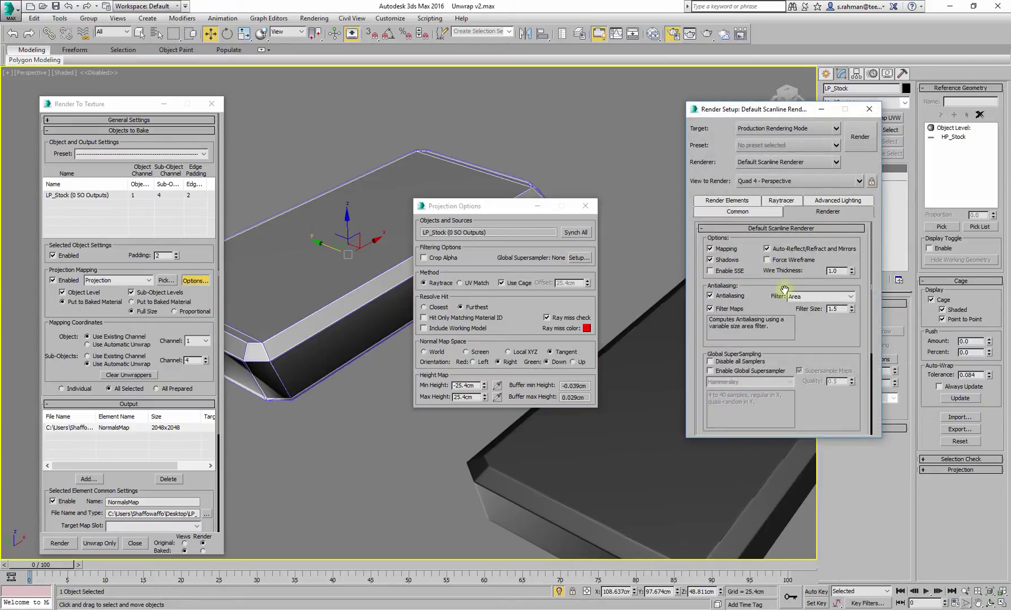
click(737, 212)
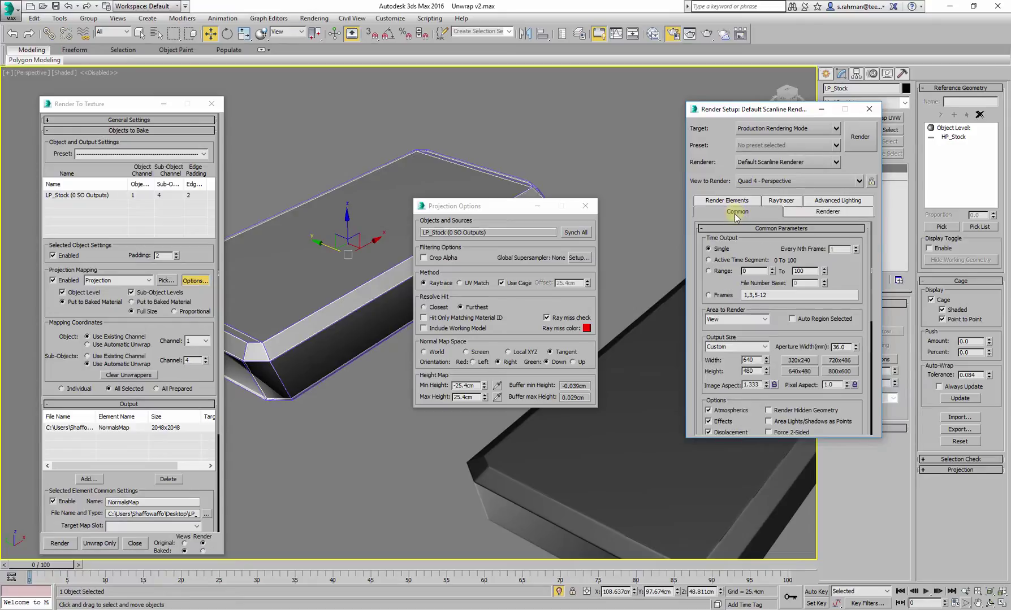
click(730, 202)
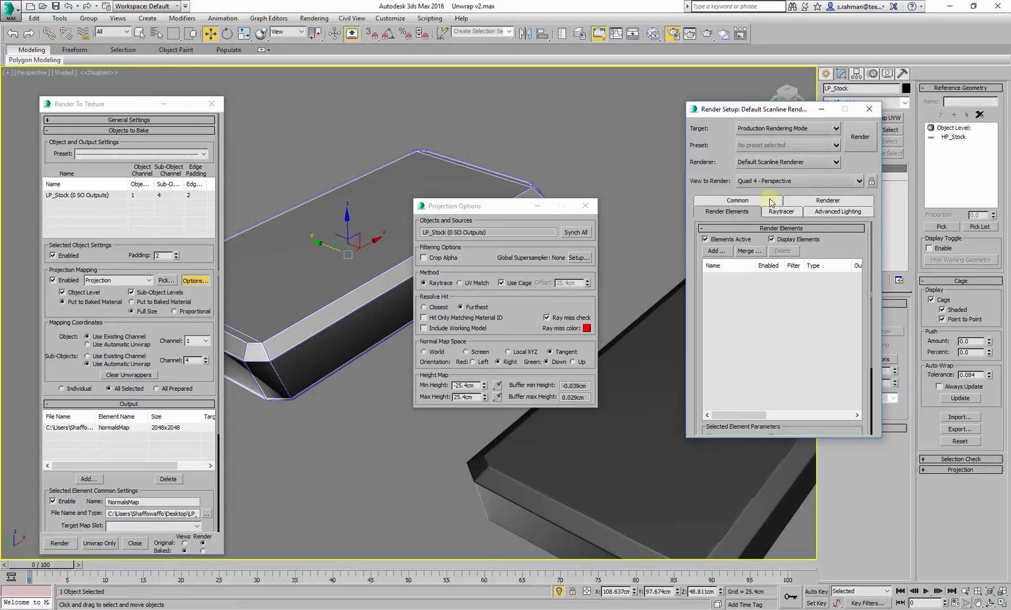
click(821, 201)
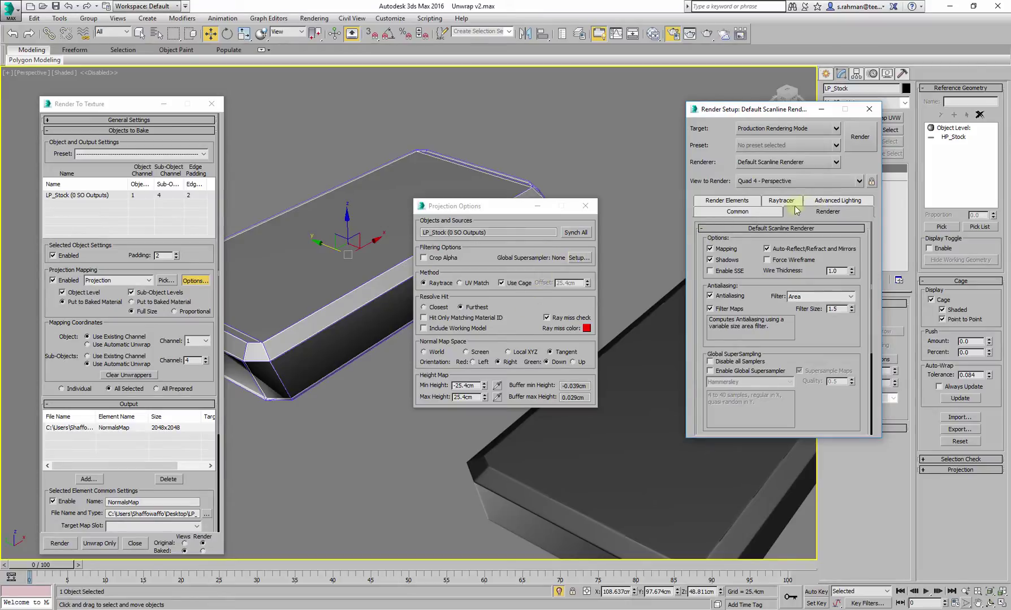
scroll(748, 258, down, 5)
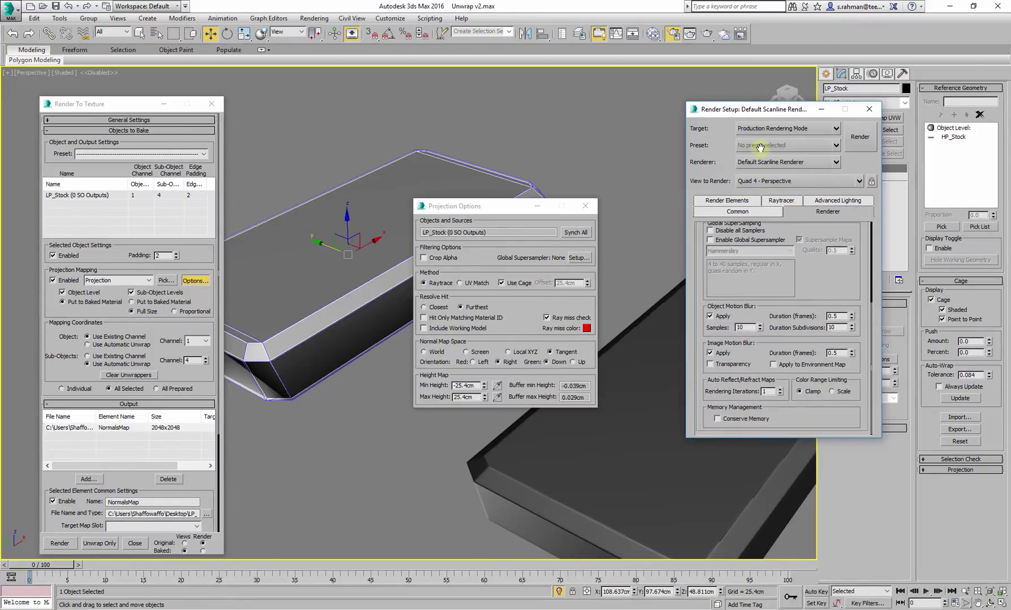
click(723, 274)
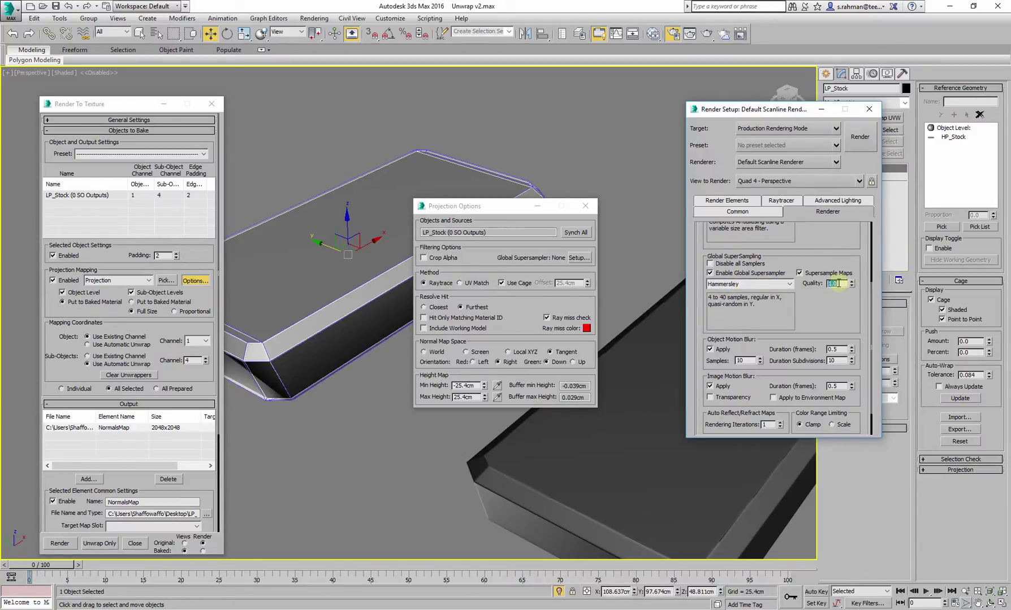
click(874, 113)
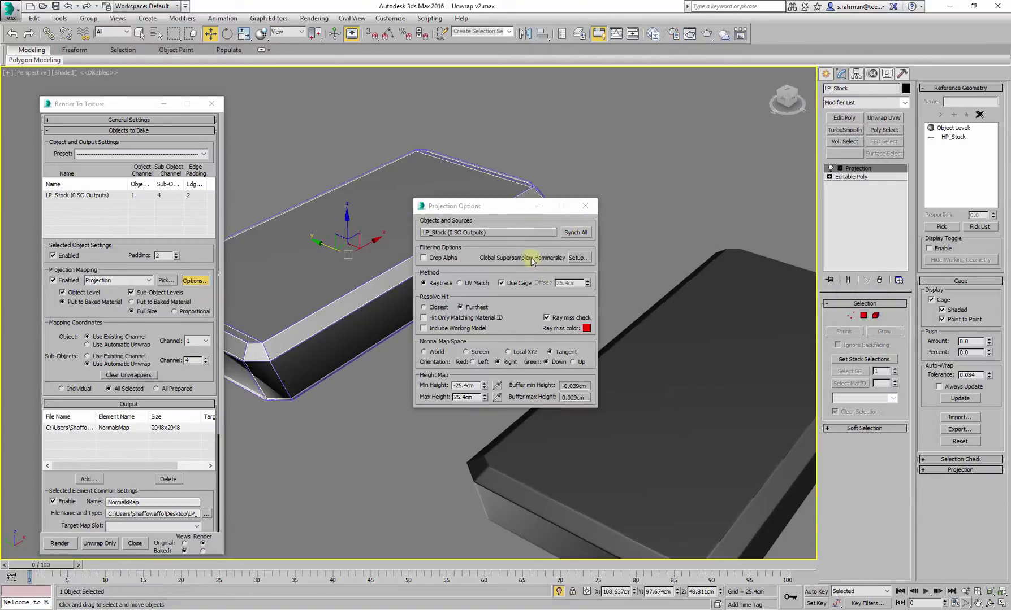
Close the projection options and bake LP_Stock's 2048x2048 NormalsMap again.
scroll(678, 407, up, 10)
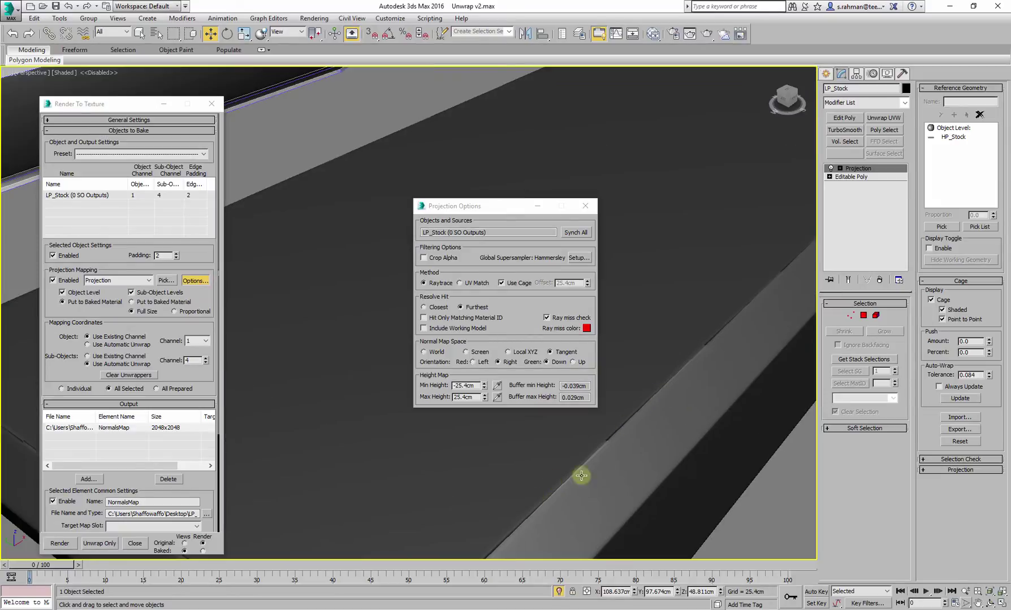
middle_drag(586, 454, 599, 466)
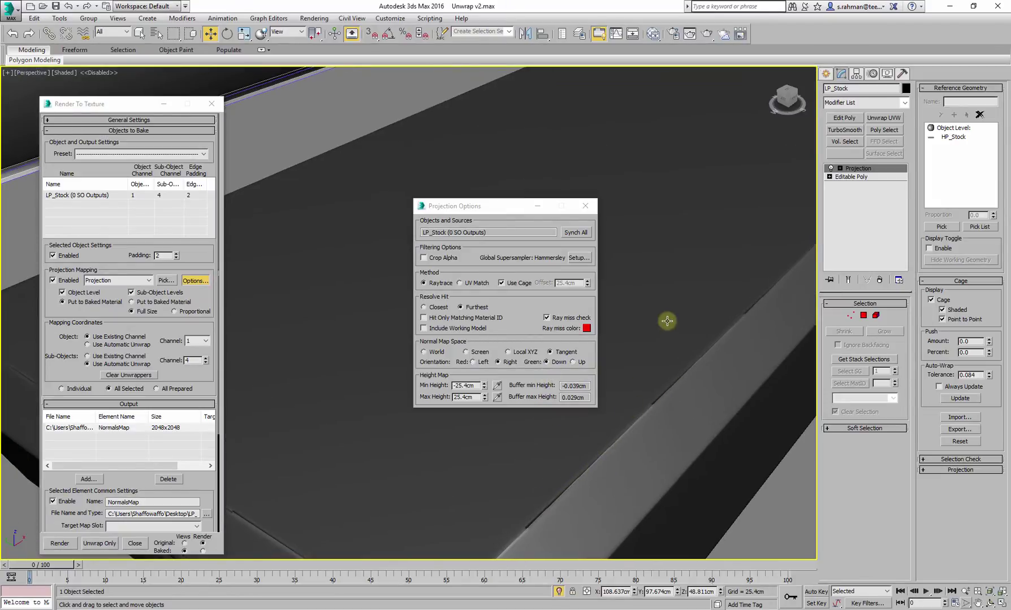
click(586, 208)
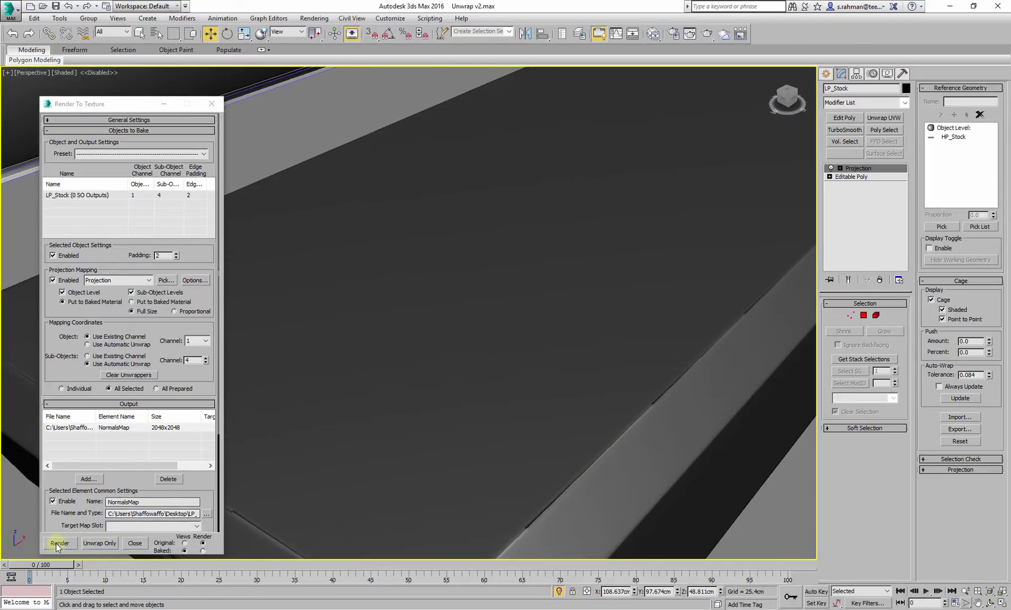
click(59, 543)
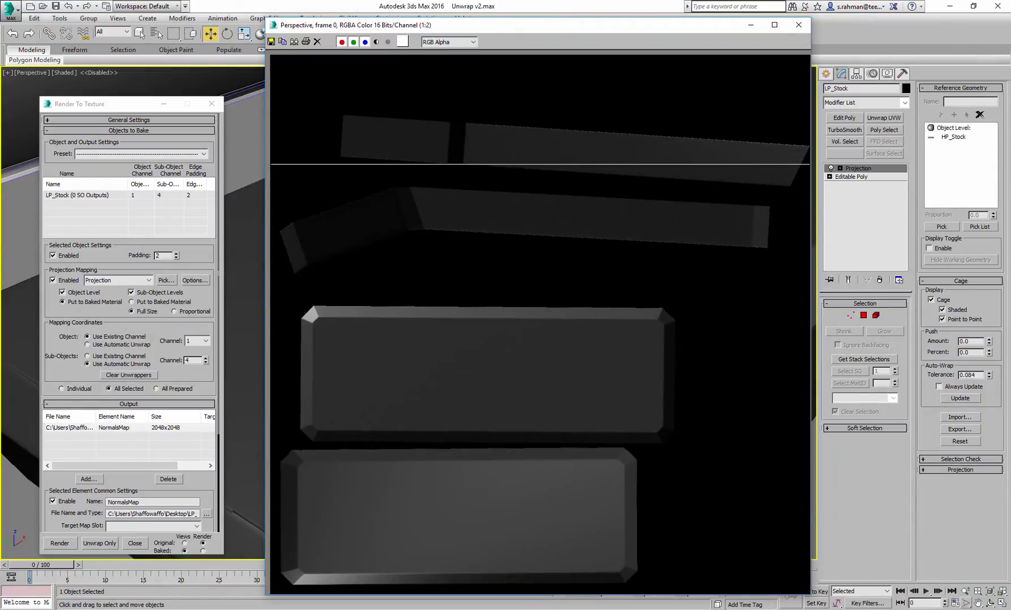
click(500, 594)
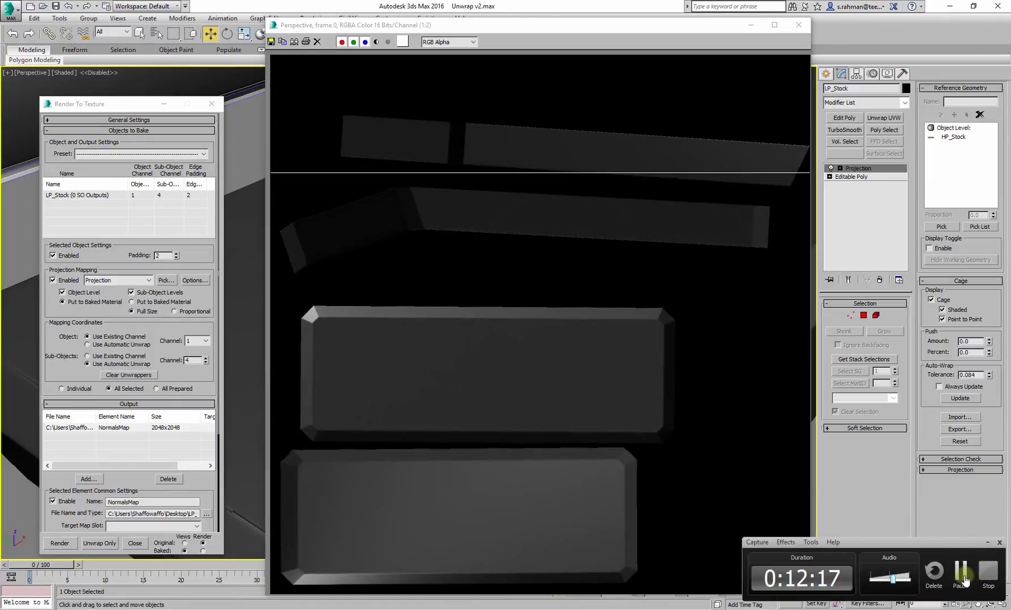
Close the baked map preview and examine the normal-mapped clone's bevel edges from several angles.
click(961, 572)
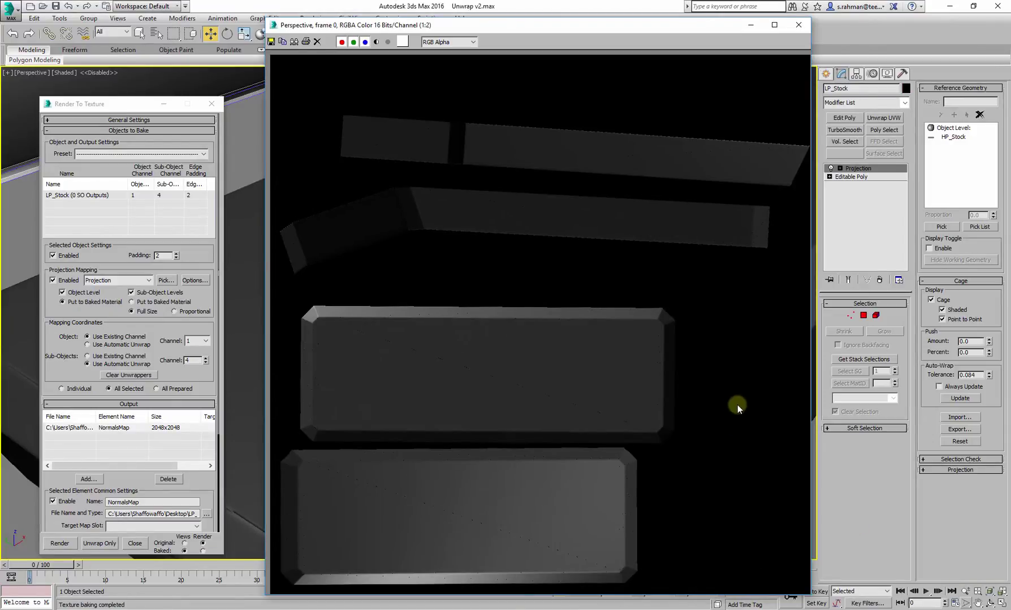
click(797, 28)
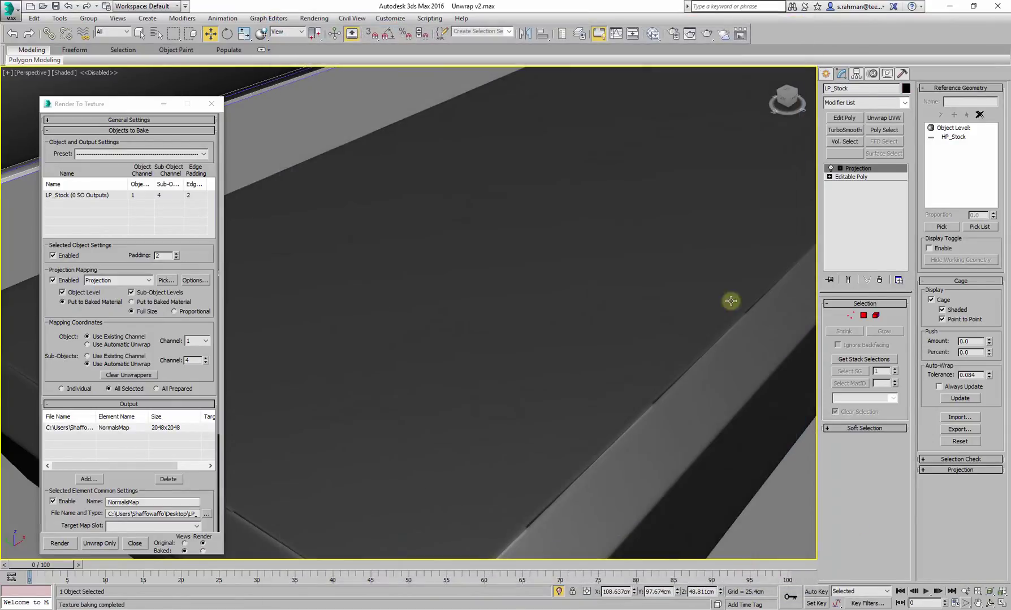
scroll(605, 343, down, 5)
alt+middle_drag(604, 343, 582, 366)
scroll(576, 394, up, 8)
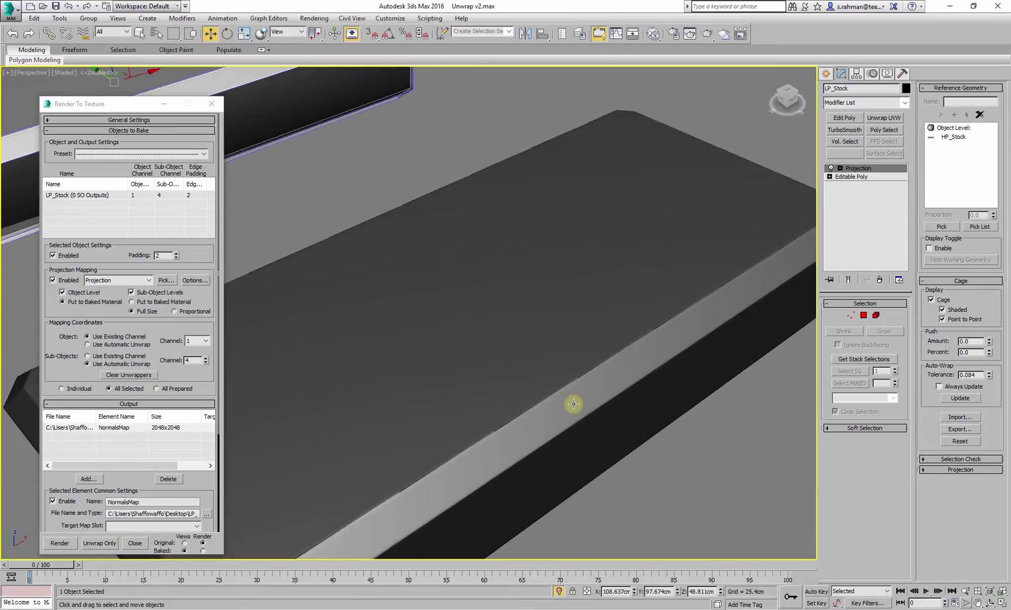
click(574, 408)
alt+middle_drag(575, 412, 273, 411)
alt+middle_drag(536, 432, 501, 382)
Open the LP_BOXNormalsMap.tga bitmap settings in the clone's material and close the material editor.
key(m)
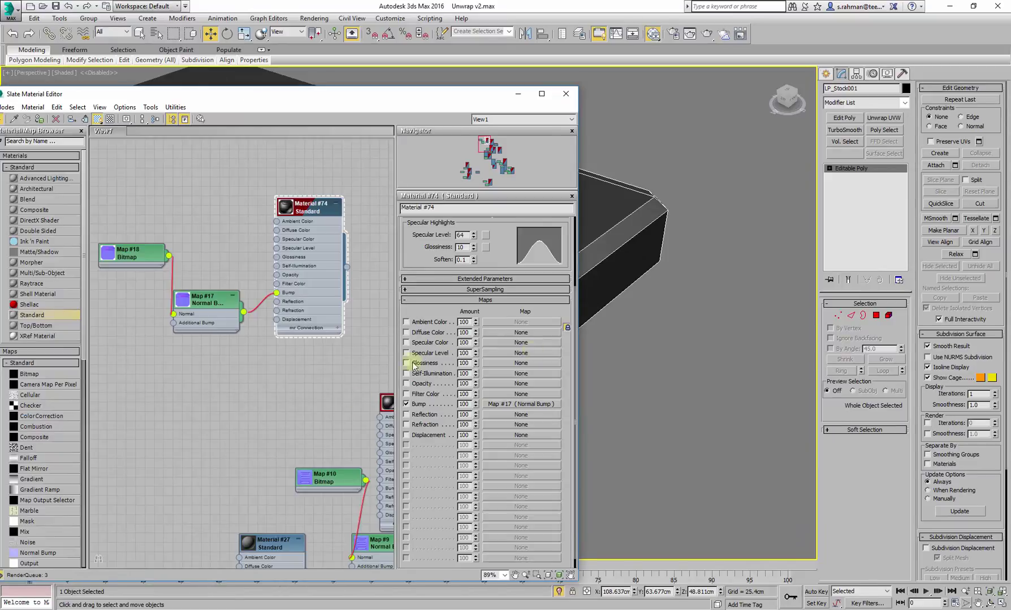
double_click(144, 252)
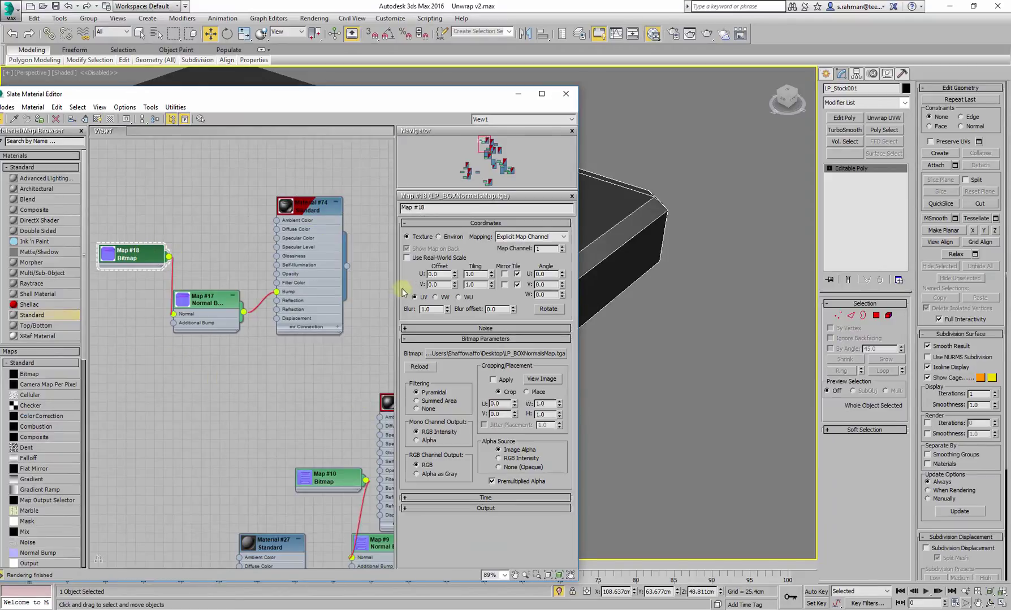
click(565, 94)
Check the low-poly clone with and without wireframe display and delete it from the scene.
mouse_move(531, 389)
alt+middle_down()
mouse_move(517, 429)
mouse_move(524, 399)
mouse_move(627, 403)
mouse_move(657, 364)
mouse_move(571, 383)
mouse_move(480, 342)
mouse_move(505, 266)
mouse_move(588, 287)
mouse_move(591, 330)
mouse_move(589, 293)
mouse_move(614, 284)
mouse_move(548, 314)
mouse_move(555, 337)
mouse_move(485, 345)
alt+middle_up()
click(521, 331)
key(F3)
key(F3)
scroll(487, 323, down, 3)
scroll(581, 355, up, 3)
scroll(581, 355, down, 2)
key(Delete)
Select LP_Stock by name from the scene's object list, since HP_Stock overlaps it.
click(447, 291)
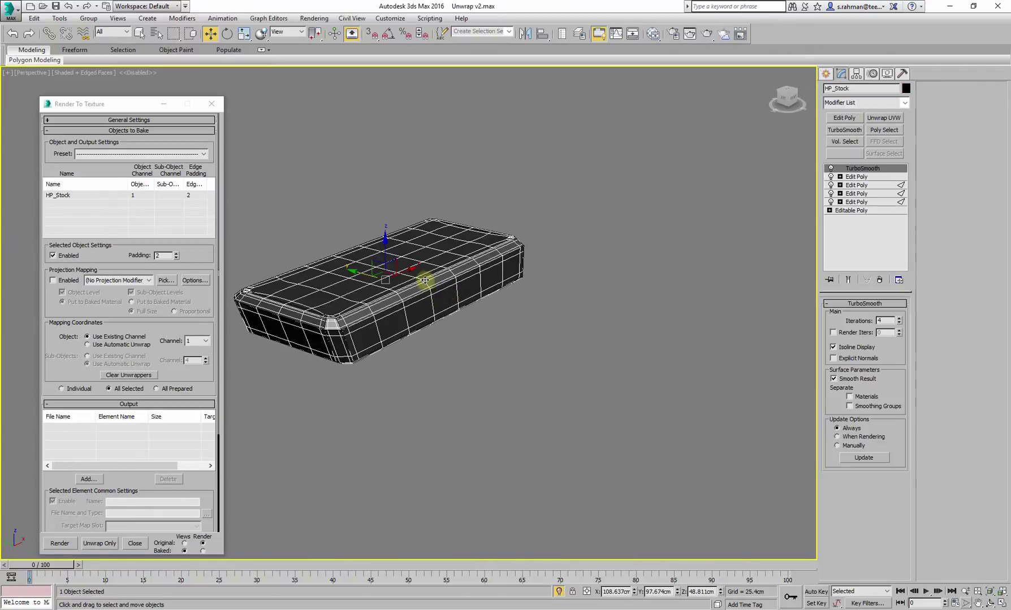
click(486, 228)
click(488, 255)
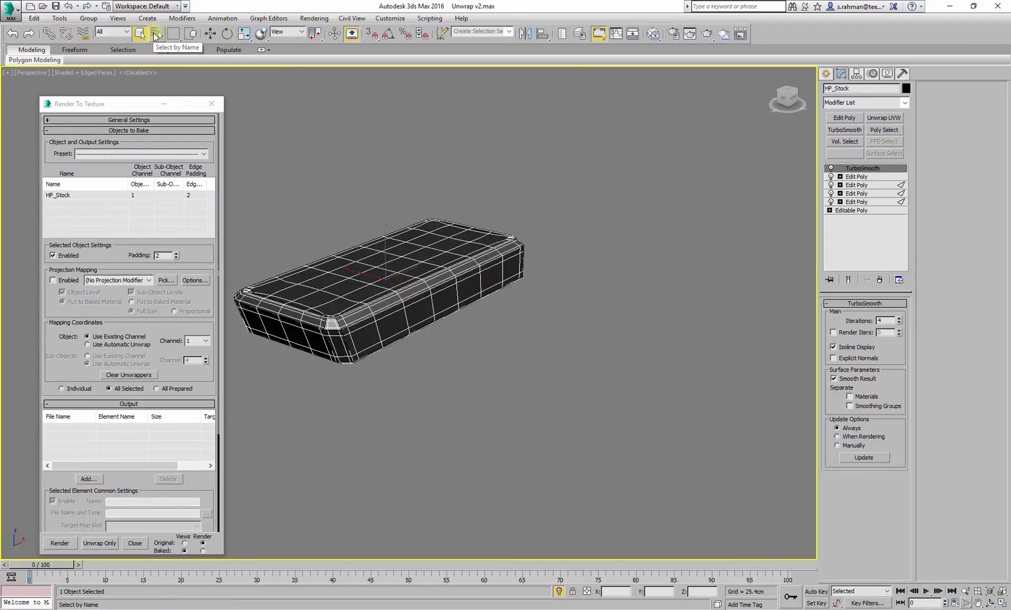
click(155, 34)
click(43, 83)
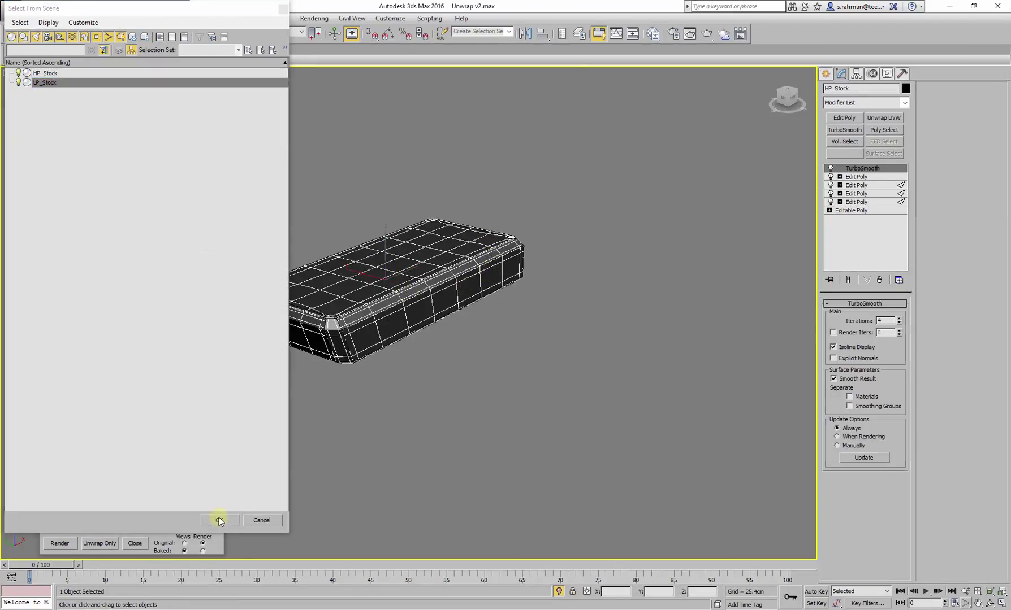
click(218, 521)
middle_drag(478, 287, 491, 284)
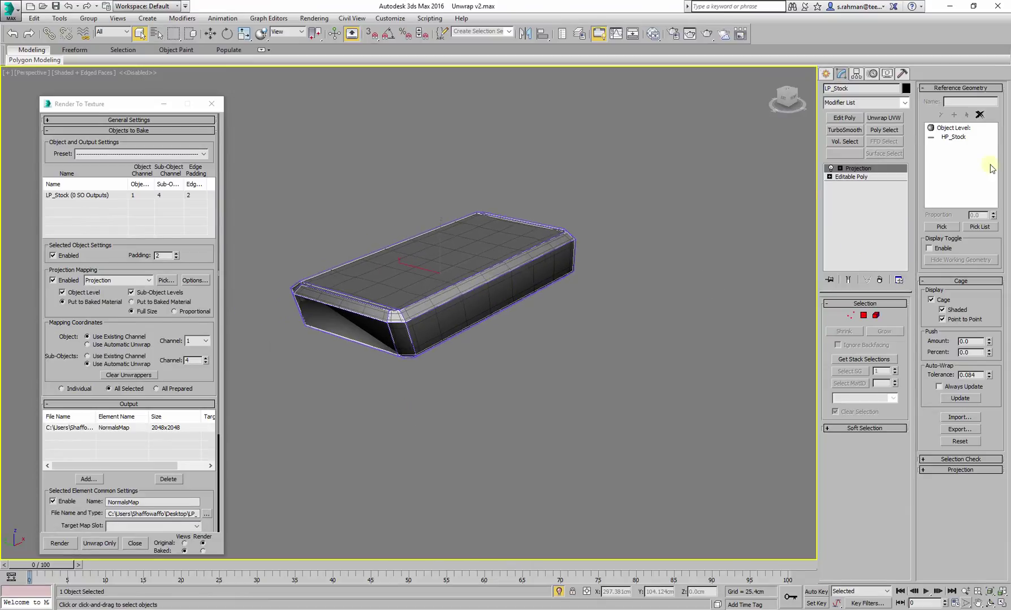
Assign smoothing group 1 to all polygons of LP_Stock at its Editable Poly level and return to the Projection modifier.
click(855, 178)
click(889, 315)
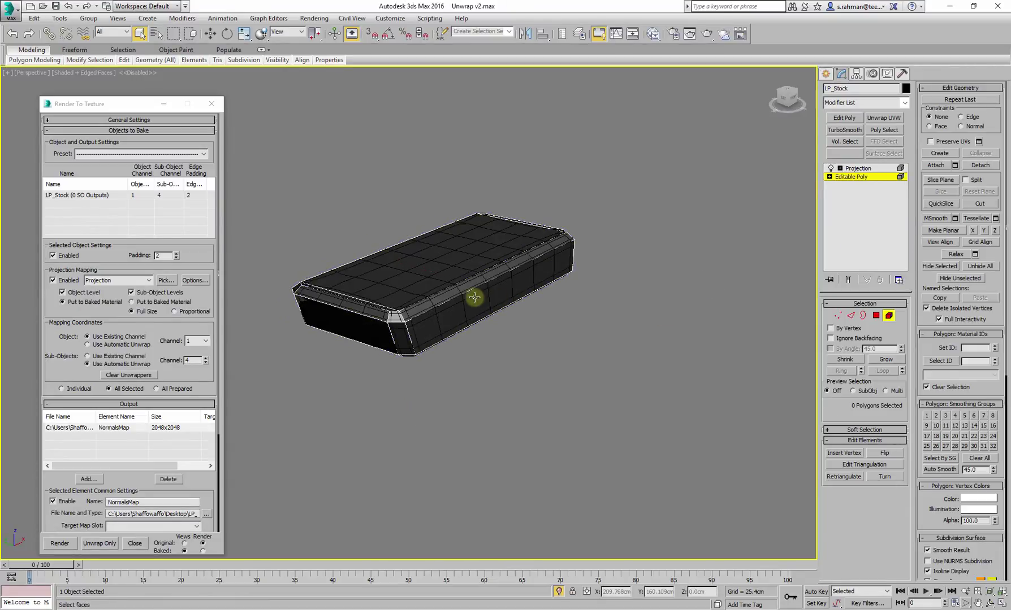
click(473, 296)
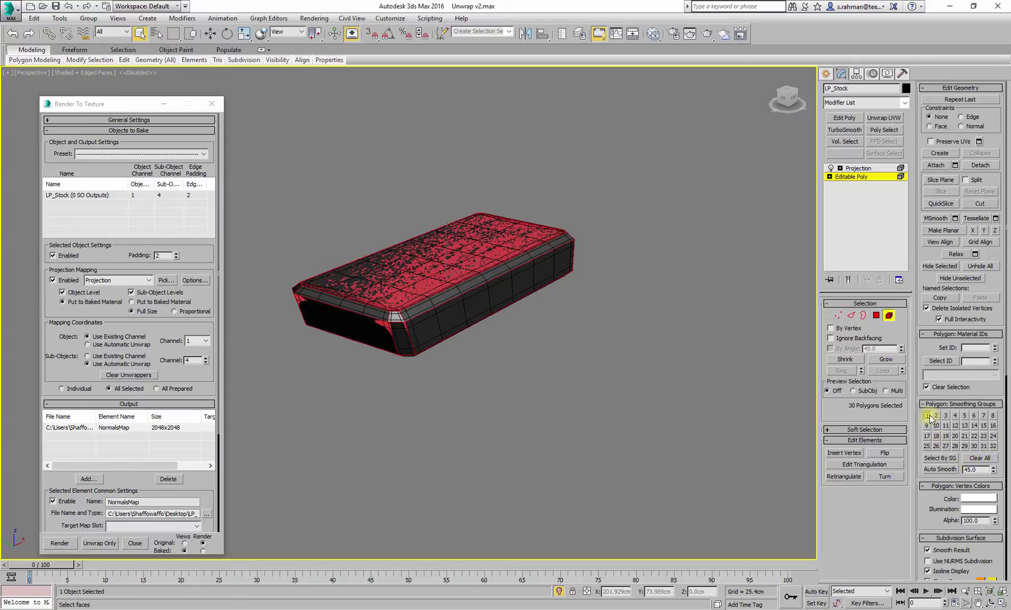
click(875, 316)
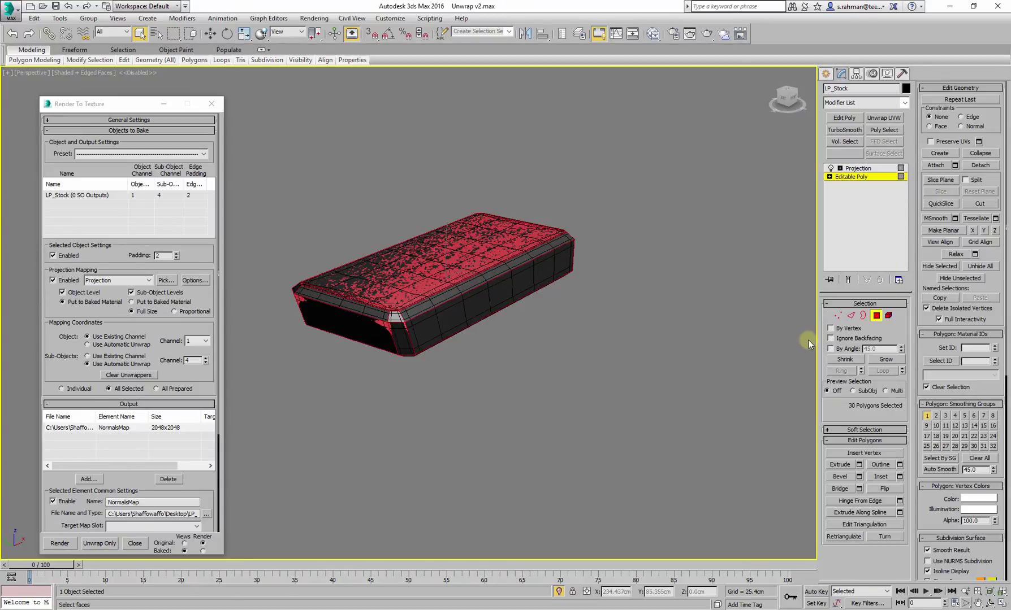
click(876, 316)
click(857, 168)
scroll(464, 318, up, 3)
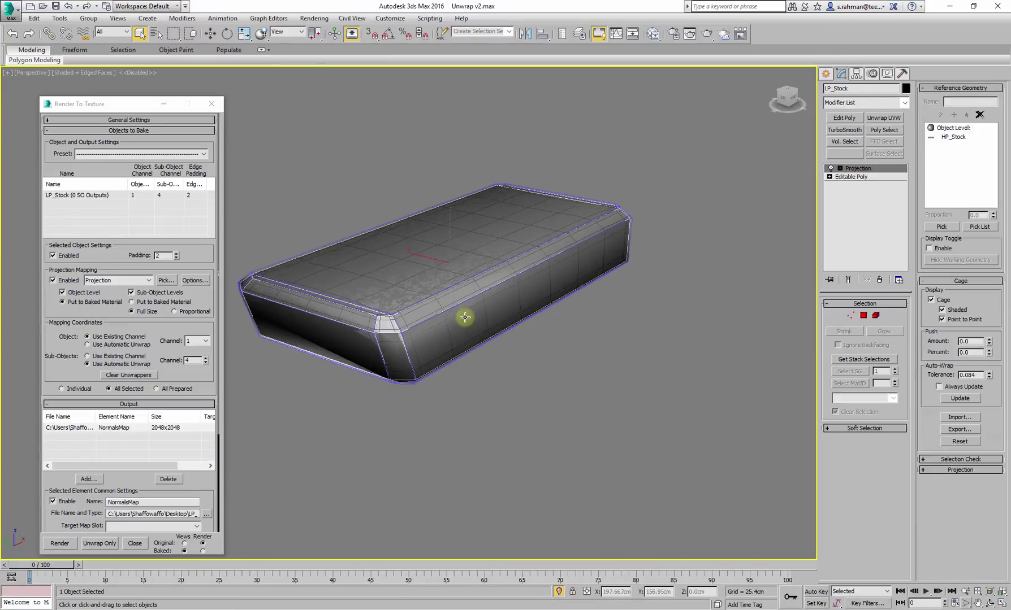
middle_drag(465, 318, 417, 314)
key(w)
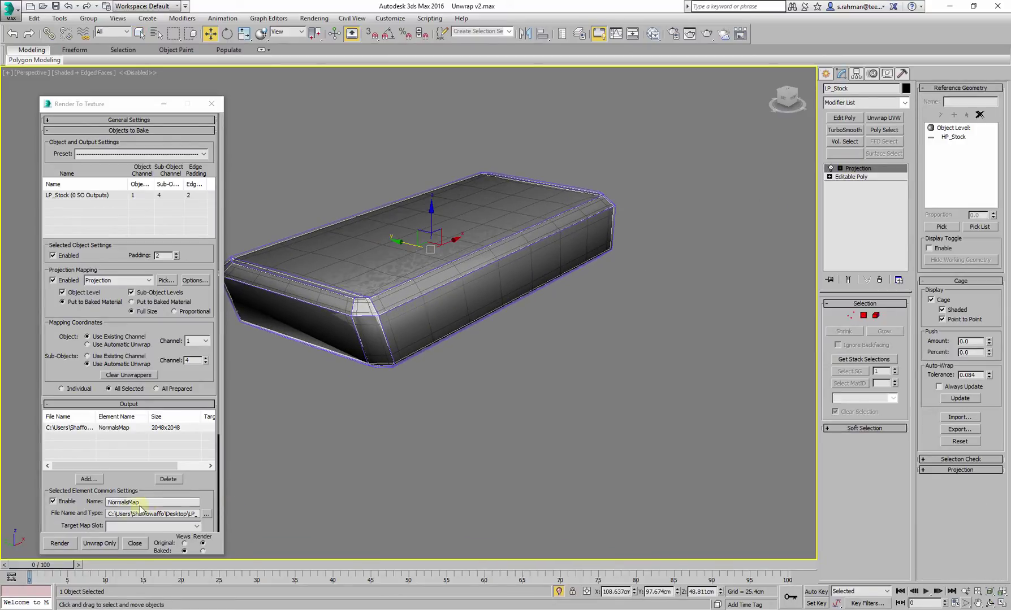
Disable the global supersampler in the renderer setup reached from LP_Stock's projection options and close both dialogs.
click(195, 280)
click(577, 259)
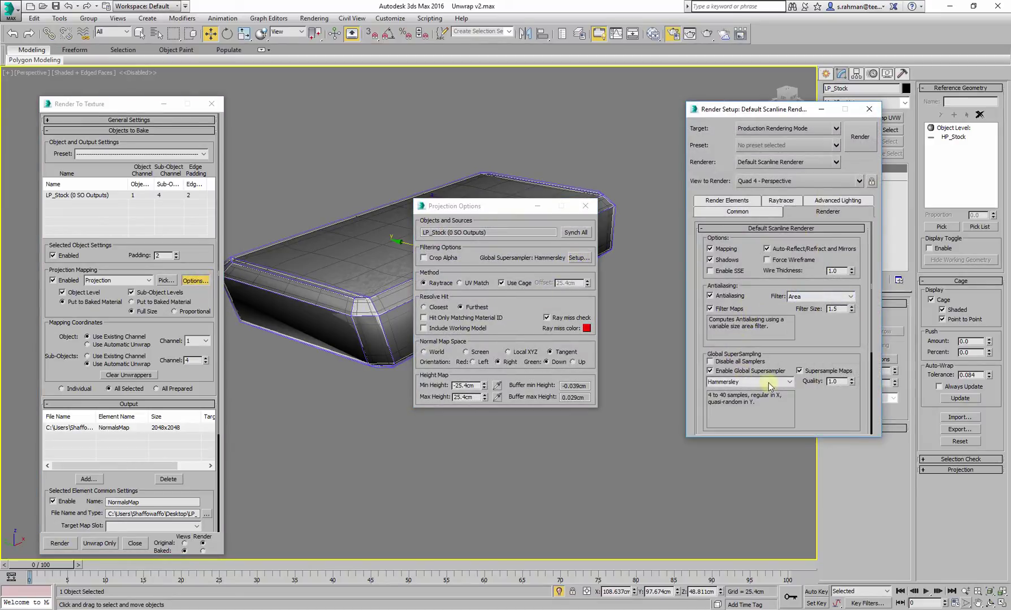
click(718, 371)
click(869, 110)
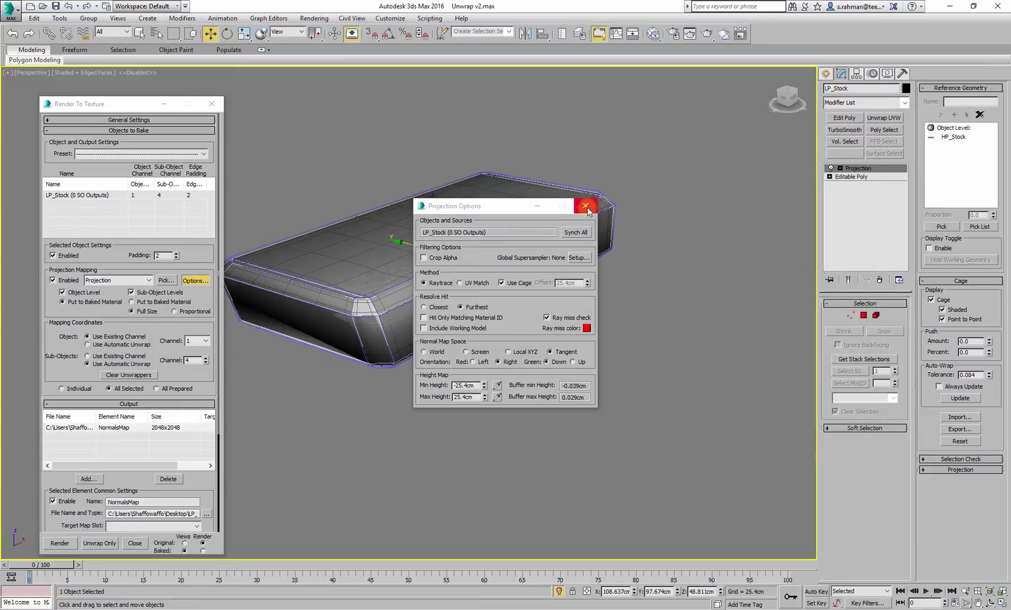
click(586, 206)
Bake LP_Stock's 2048x2048 NormalsMap with the single smoothing group and close the rendered preview.
scroll(196, 481, down, 5)
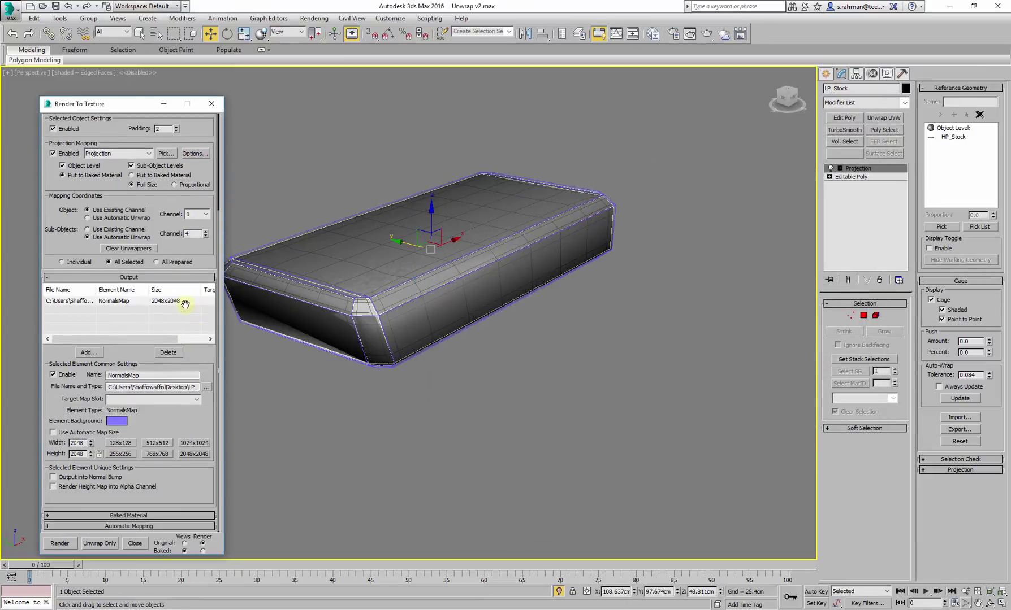
click(60, 543)
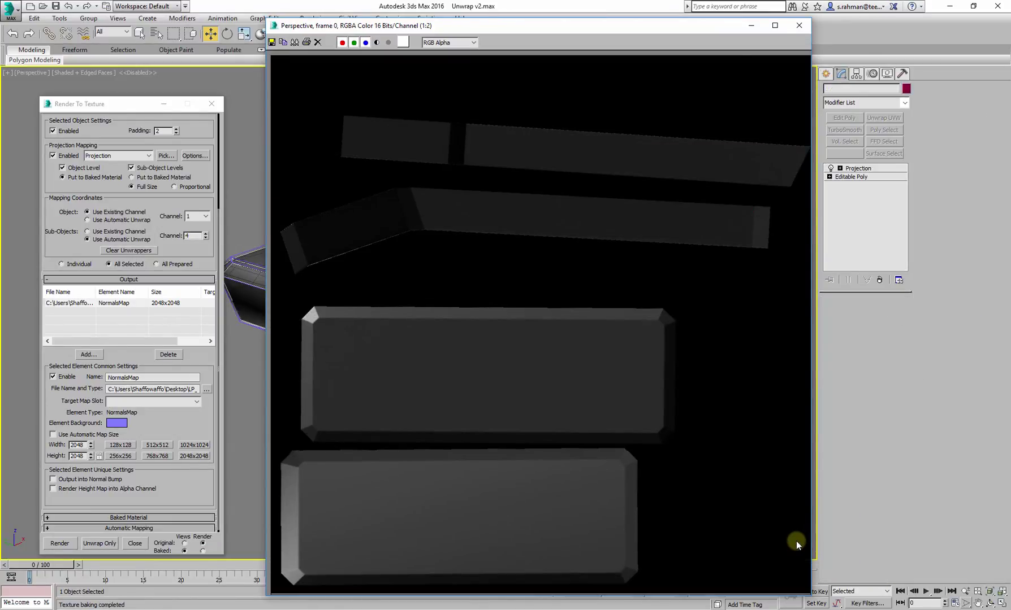
click(799, 25)
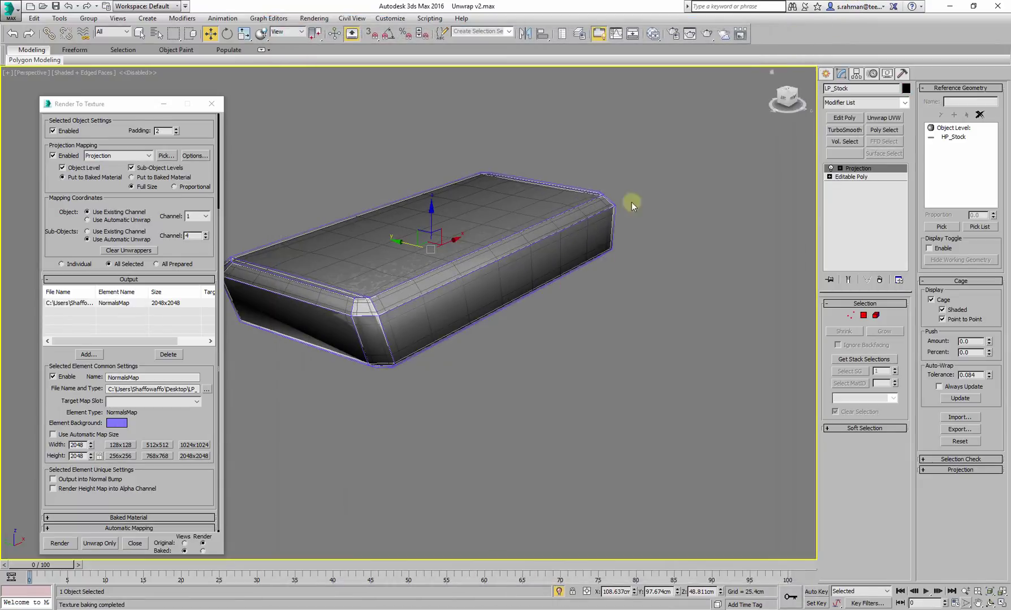
Clone LP_Stock beside the original and collapse the copy's modifier stack to an Editable Poly.
scroll(417, 279, down, 3)
shift+drag(366, 239, 585, 426)
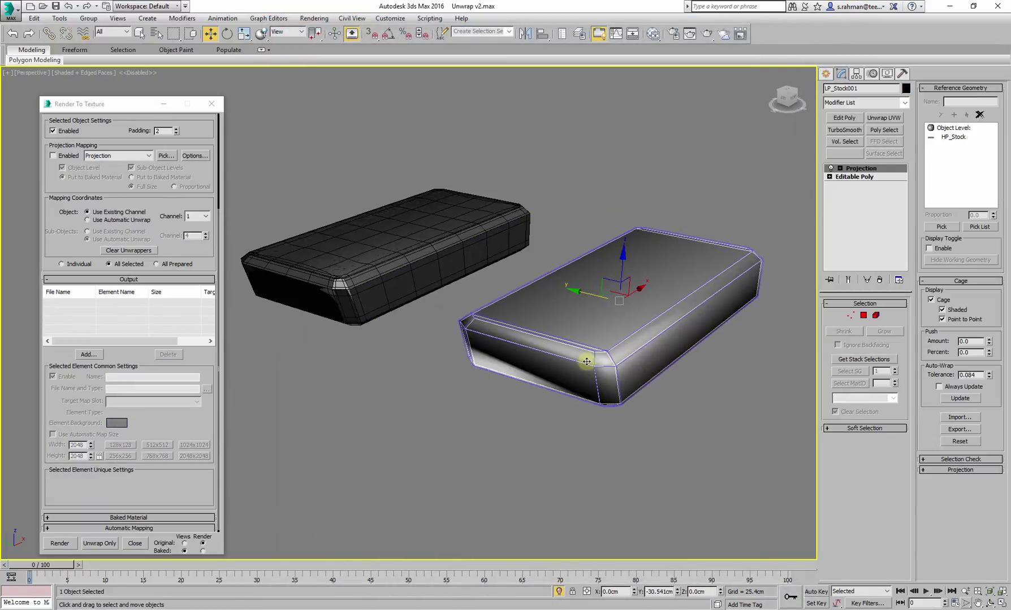
right_click(846, 171)
click(883, 263)
alt+middle_drag(625, 336, 575, 334)
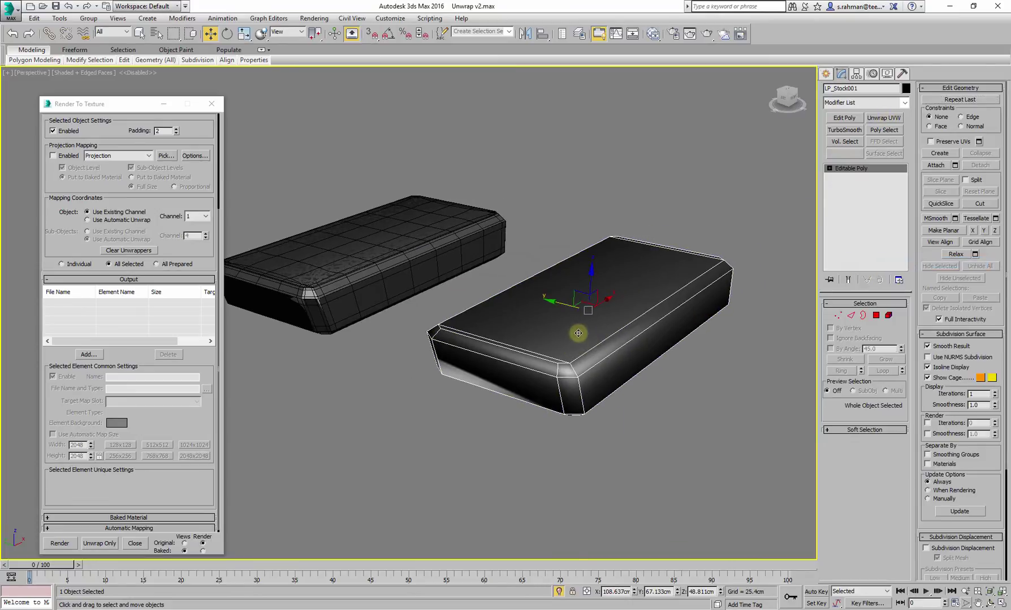
Assign the normal-mapped Material #74 to the new low-poly clone and deselect it.
key(m)
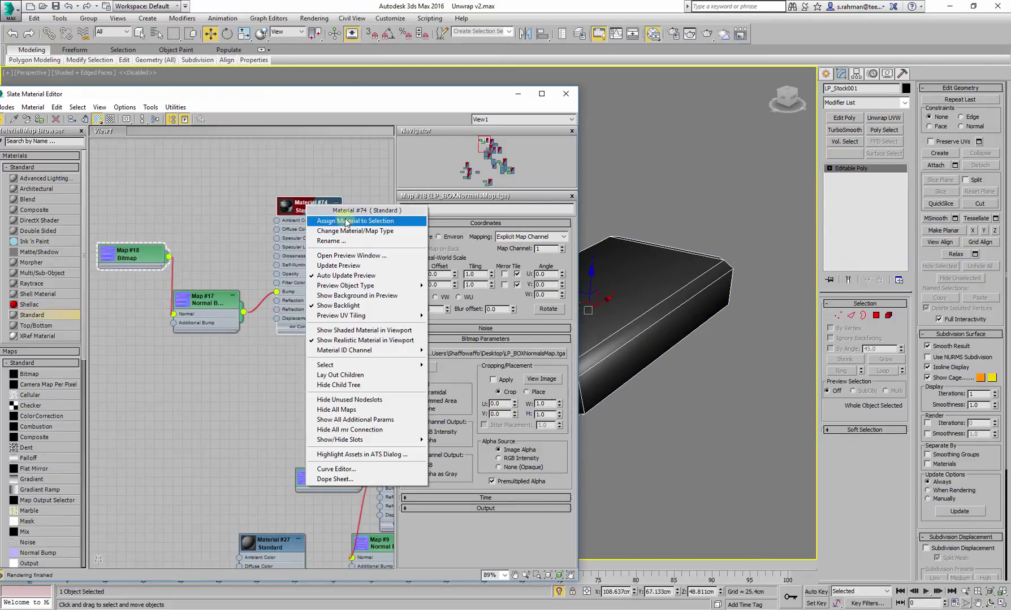
click(565, 94)
click(689, 146)
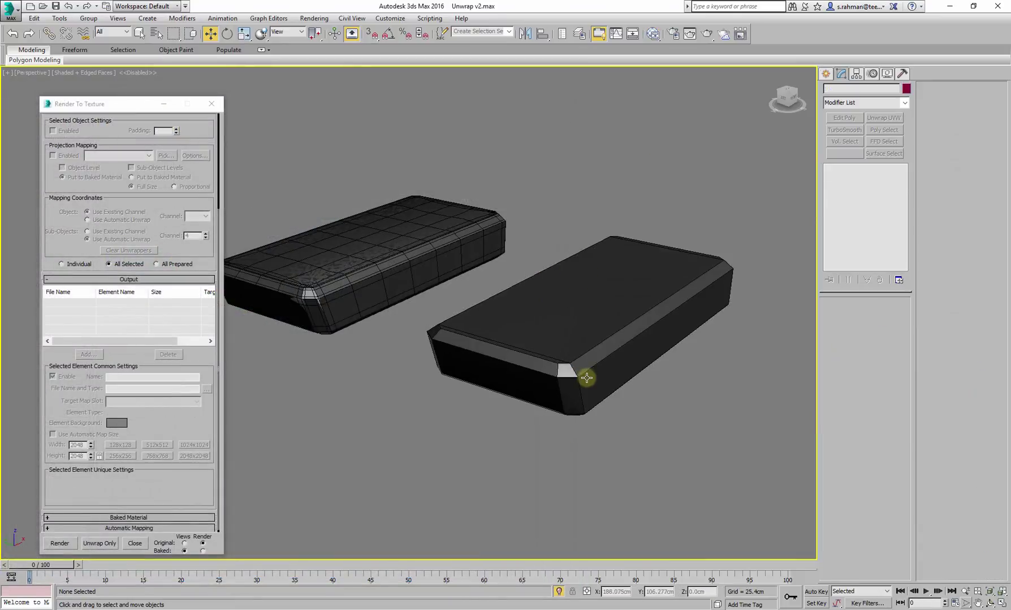
Inspect the clone's shading up close and move LP_Stock away from HP_Stock.
key(F3)
mouse_move(549, 357)
middle_down()
mouse_move(538, 351)
mouse_move(573, 420)
mouse_move(588, 370)
mouse_move(646, 360)
mouse_move(675, 296)
mouse_move(671, 245)
mouse_move(629, 332)
mouse_move(449, 248)
mouse_move(467, 243)
mouse_move(471, 270)
mouse_move(442, 296)
mouse_move(697, 453)
mouse_move(636, 413)
mouse_move(453, 424)
mouse_move(583, 363)
mouse_move(560, 348)
mouse_move(526, 364)
mouse_move(537, 330)
mouse_move(571, 366)
mouse_move(752, 361)
mouse_move(731, 397)
mouse_move(533, 363)
mouse_move(536, 374)
mouse_move(580, 388)
mouse_move(571, 368)
mouse_move(589, 265)
mouse_move(605, 253)
mouse_move(636, 320)
mouse_move(663, 343)
mouse_move(449, 345)
mouse_move(494, 360)
mouse_move(463, 361)
middle_up()
key(F3)
scroll(550, 424, up, 5)
click(501, 314)
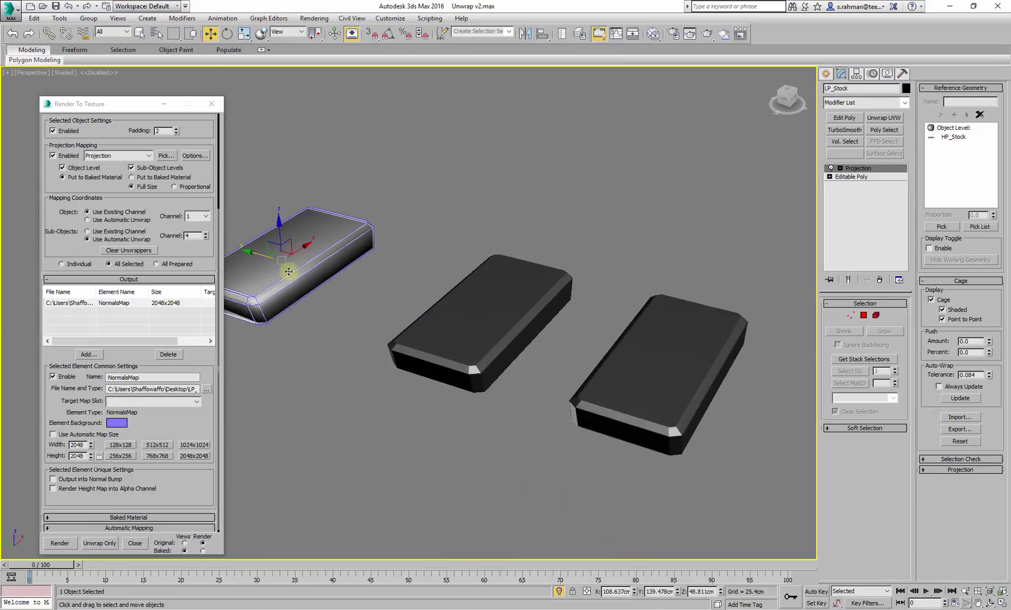
Place HP_Stock directly above the normal-mapped clone and compare their bevels from above and below.
click(495, 293)
alt+middle_drag(495, 294, 476, 342)
scroll(427, 282, down, 3)
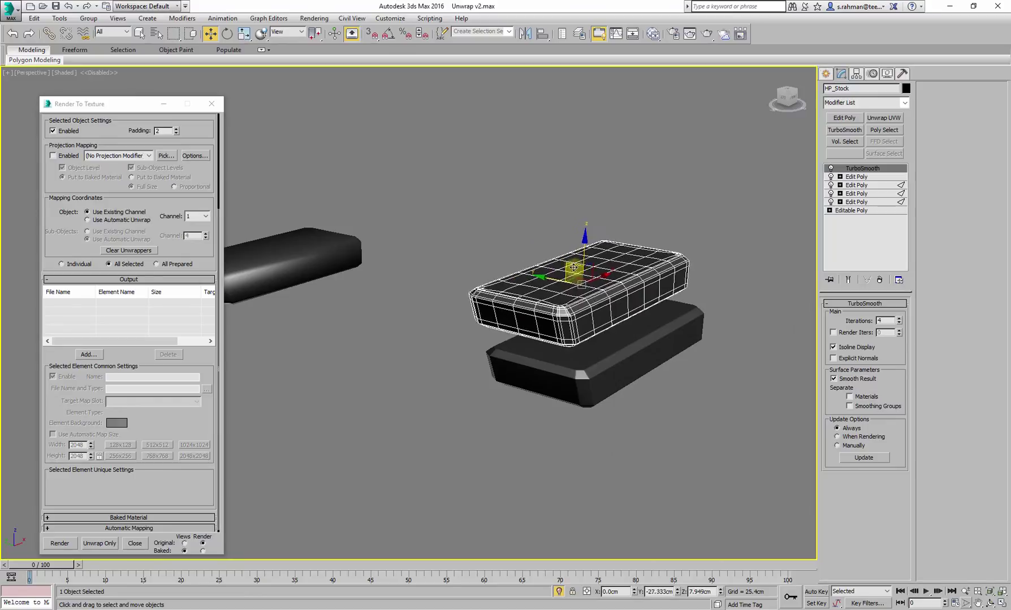
scroll(721, 467, up, 3)
alt+middle_drag(659, 430, 592, 387)
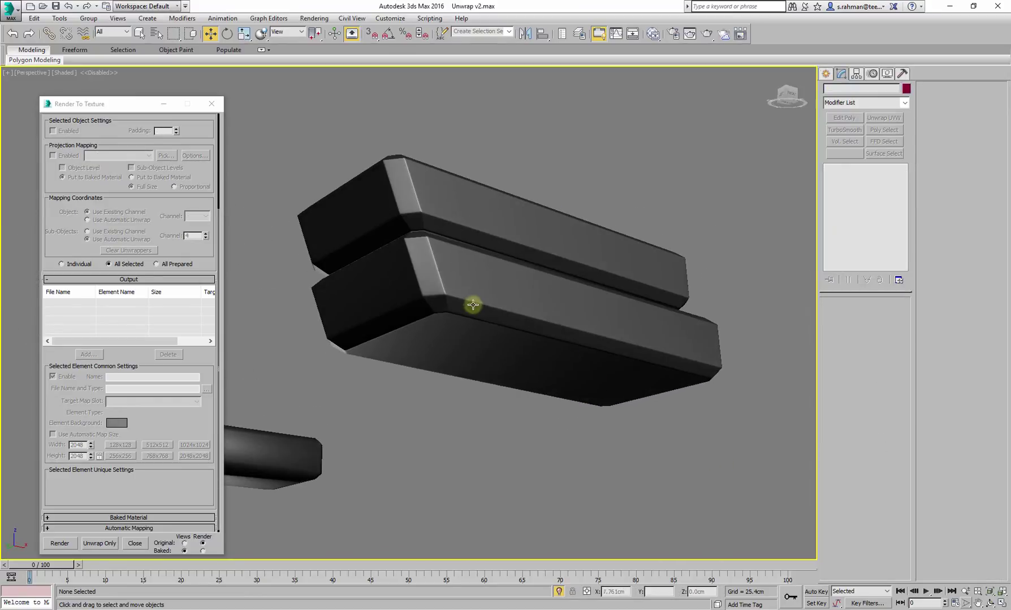
alt+middle_drag(473, 305, 536, 384)
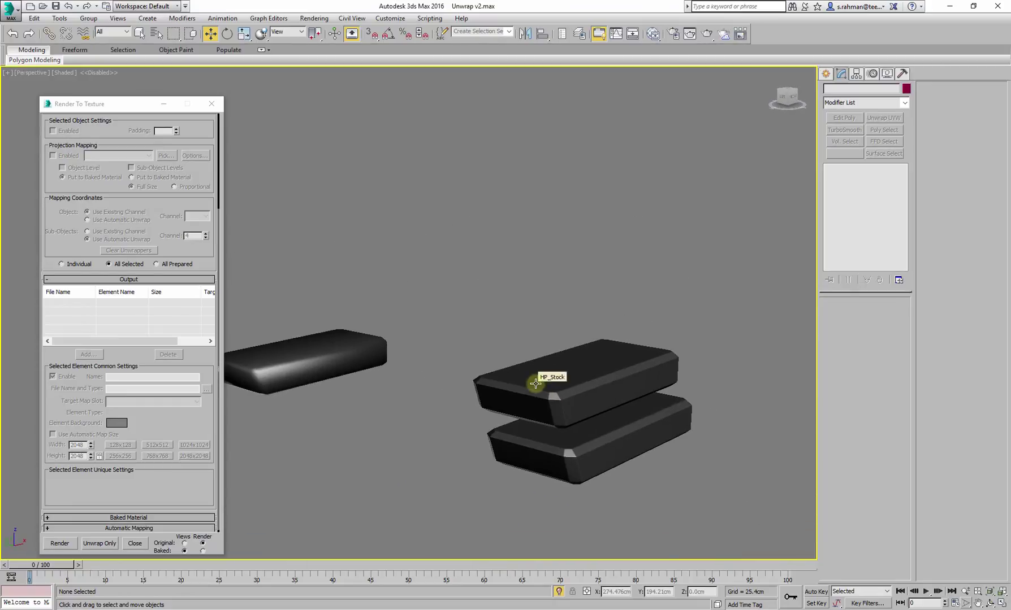